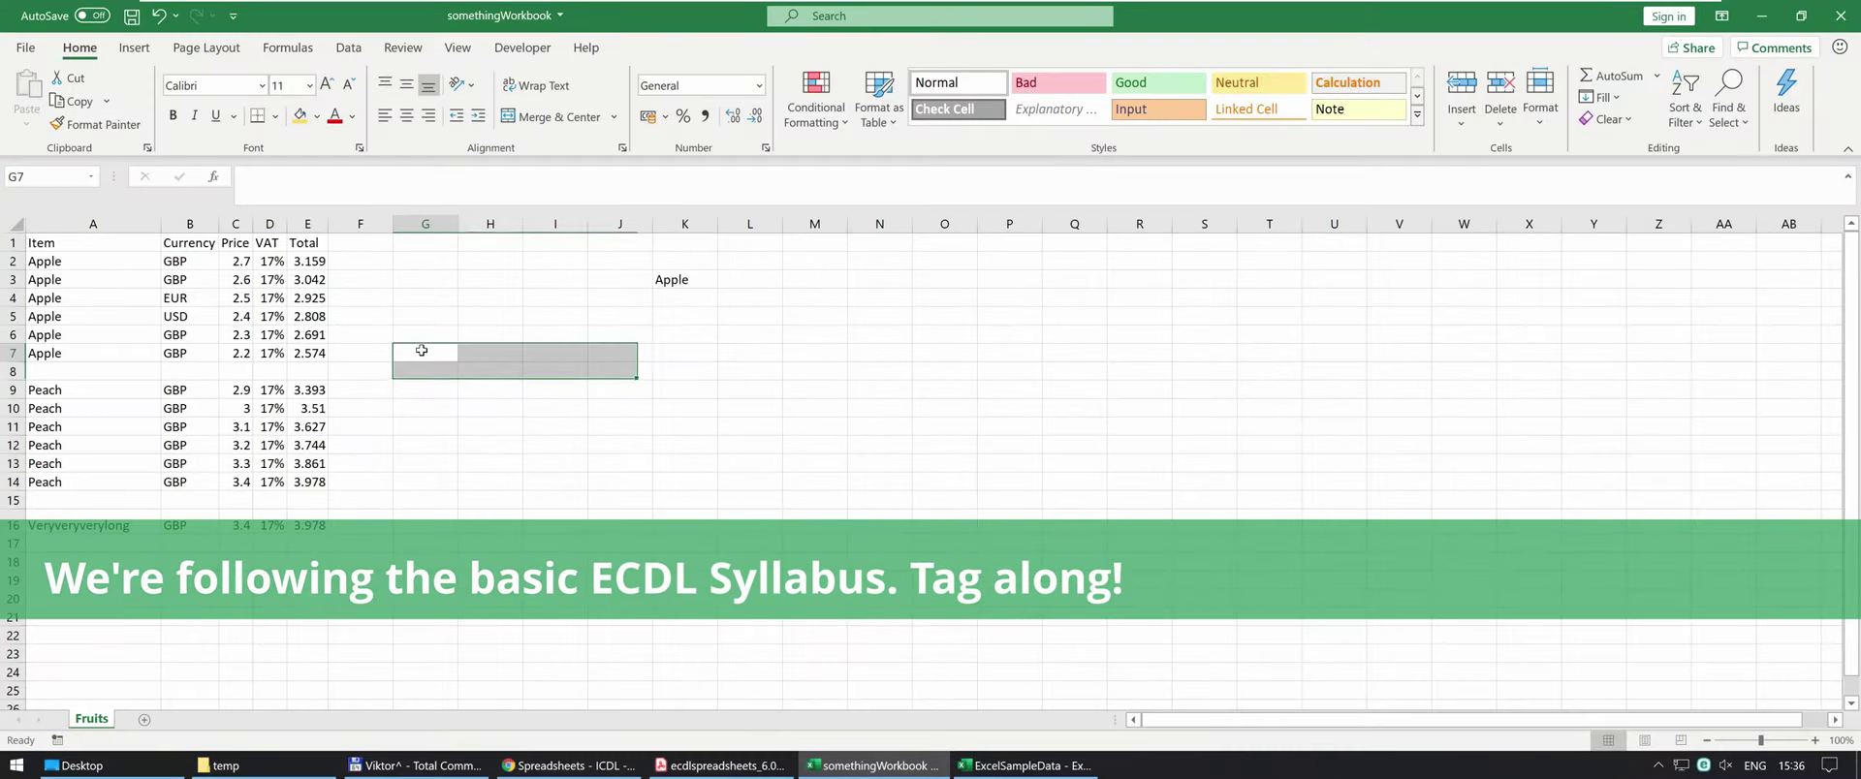
# Examine the formulas in the Total column from E2 down to the Peach rows.
pyautogui.click(421, 350)
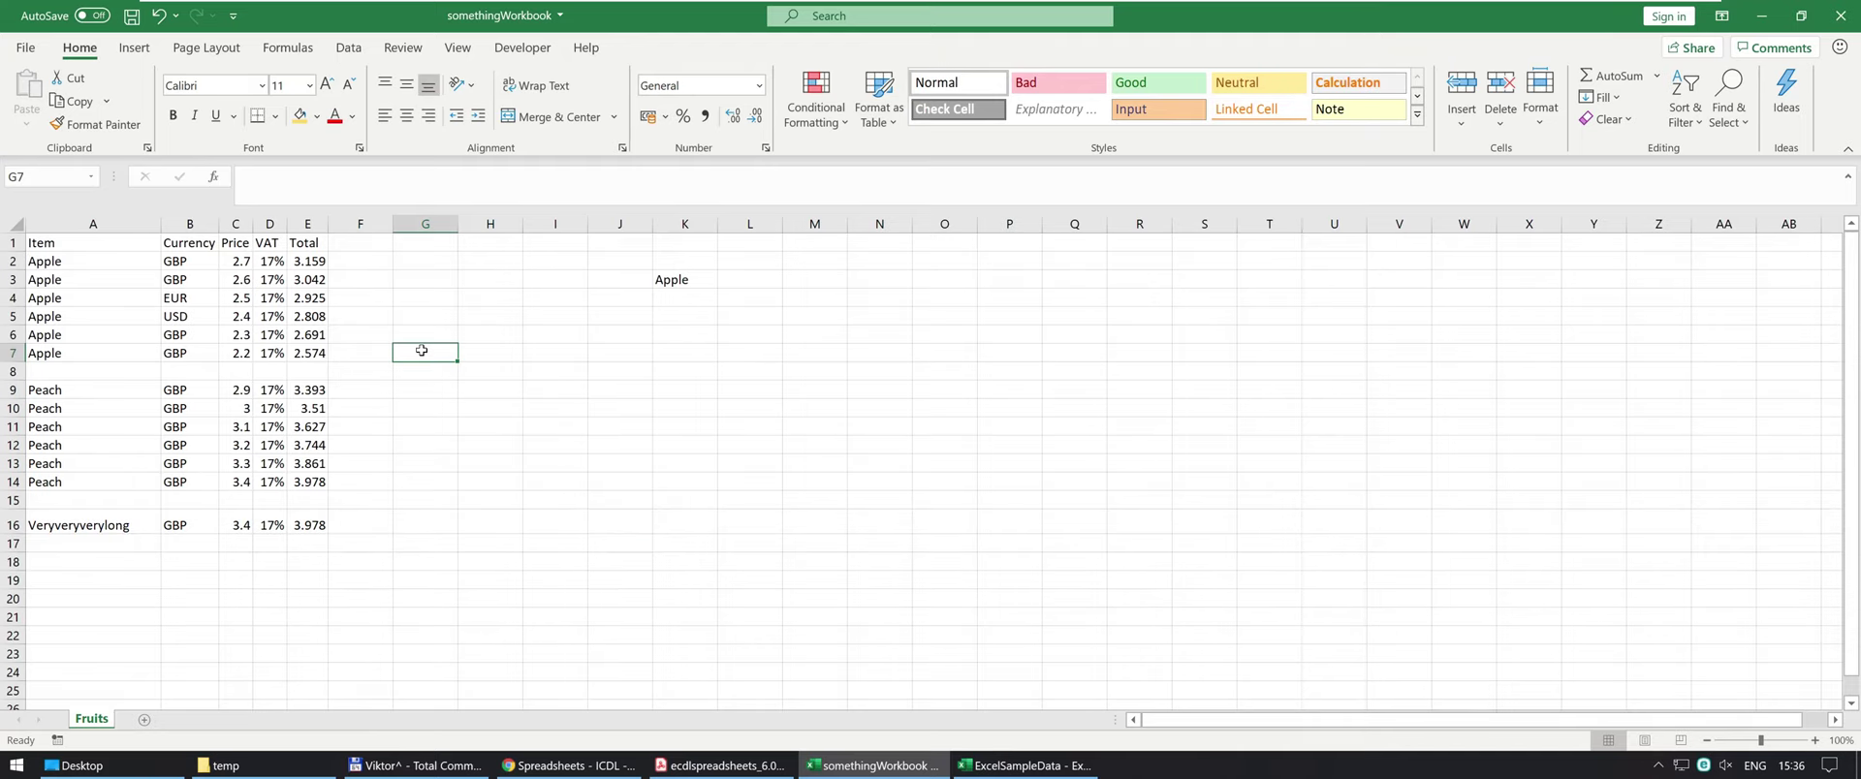
pyautogui.click(318, 262)
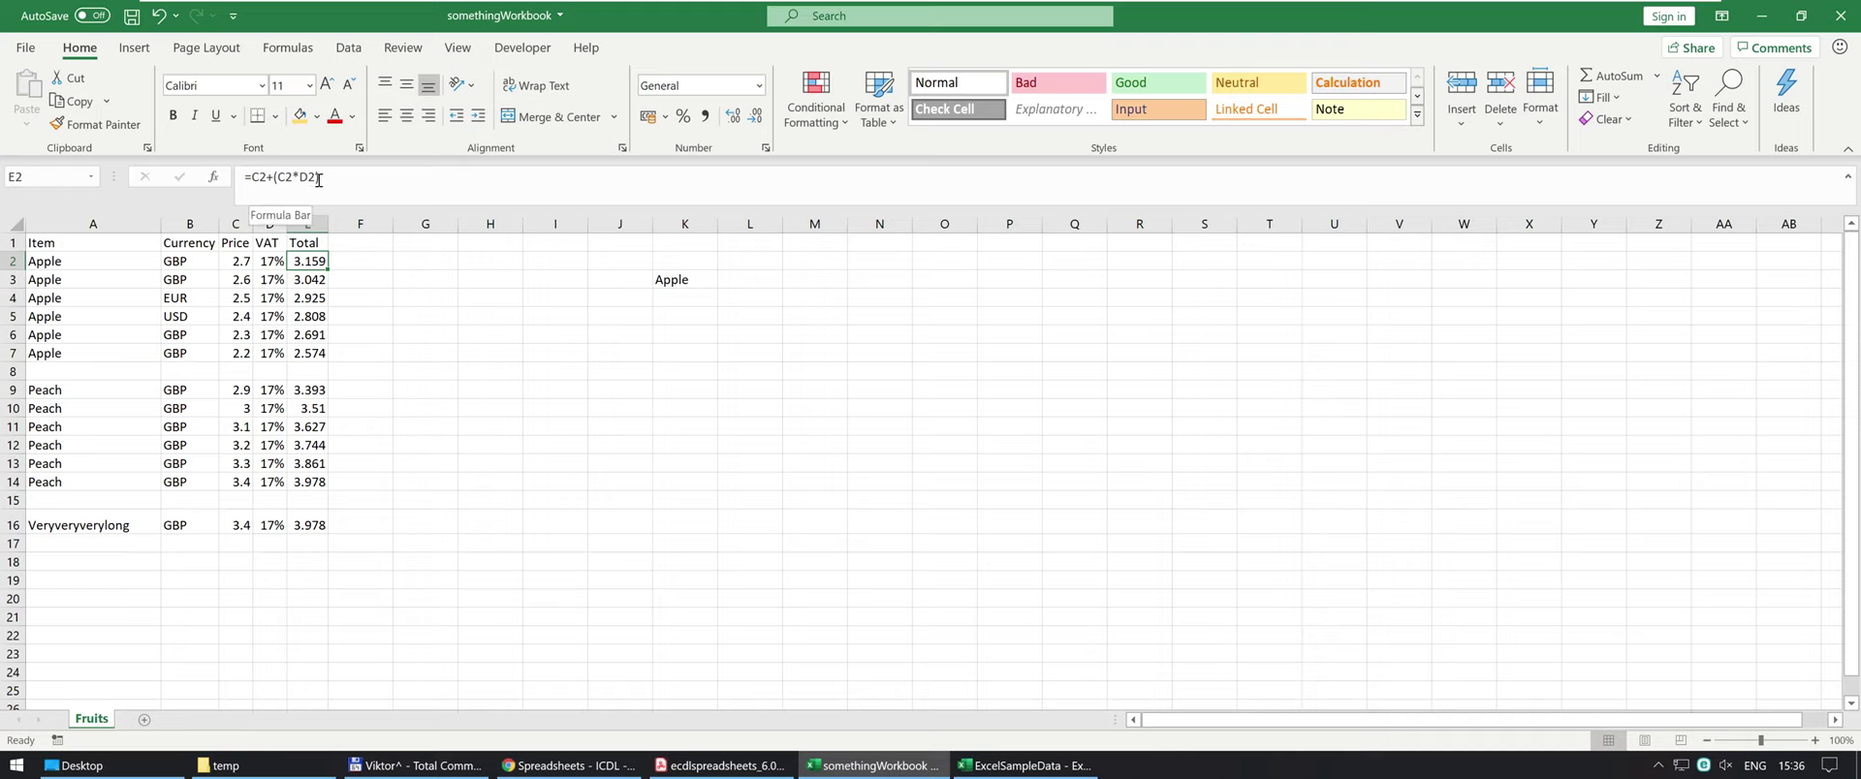
pyautogui.press('Down')
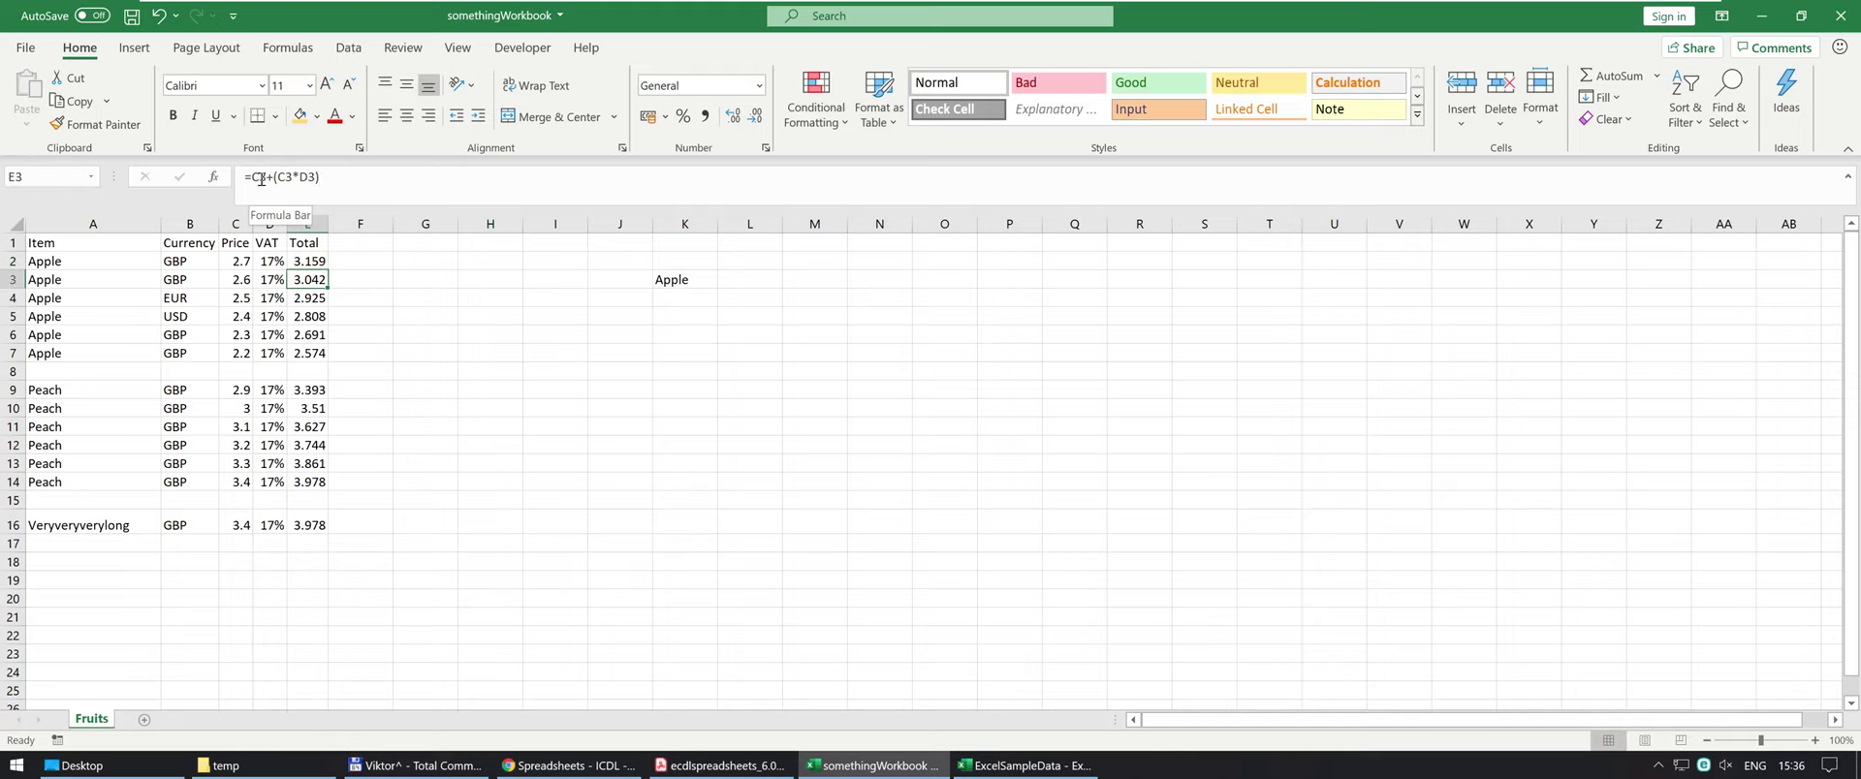
pyautogui.press('Down')
pyautogui.press('Down')
pyautogui.press('Down')
pyautogui.press('Down')
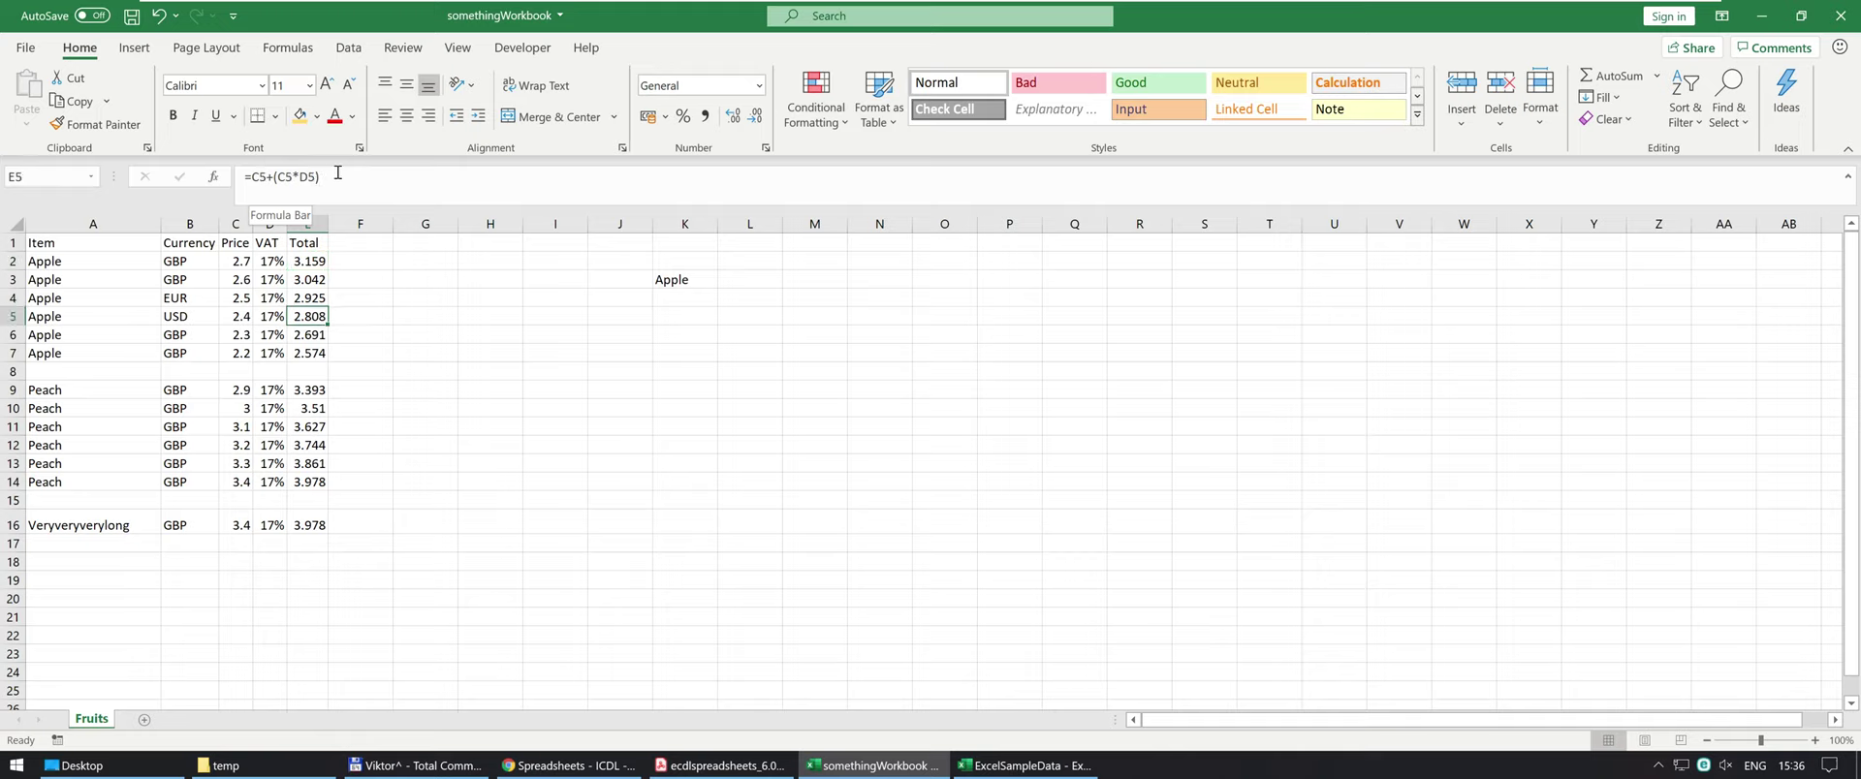
pyautogui.press('Up')
pyautogui.press('Down')
pyautogui.press('Down')
pyautogui.press('Down')
pyautogui.press('Down')
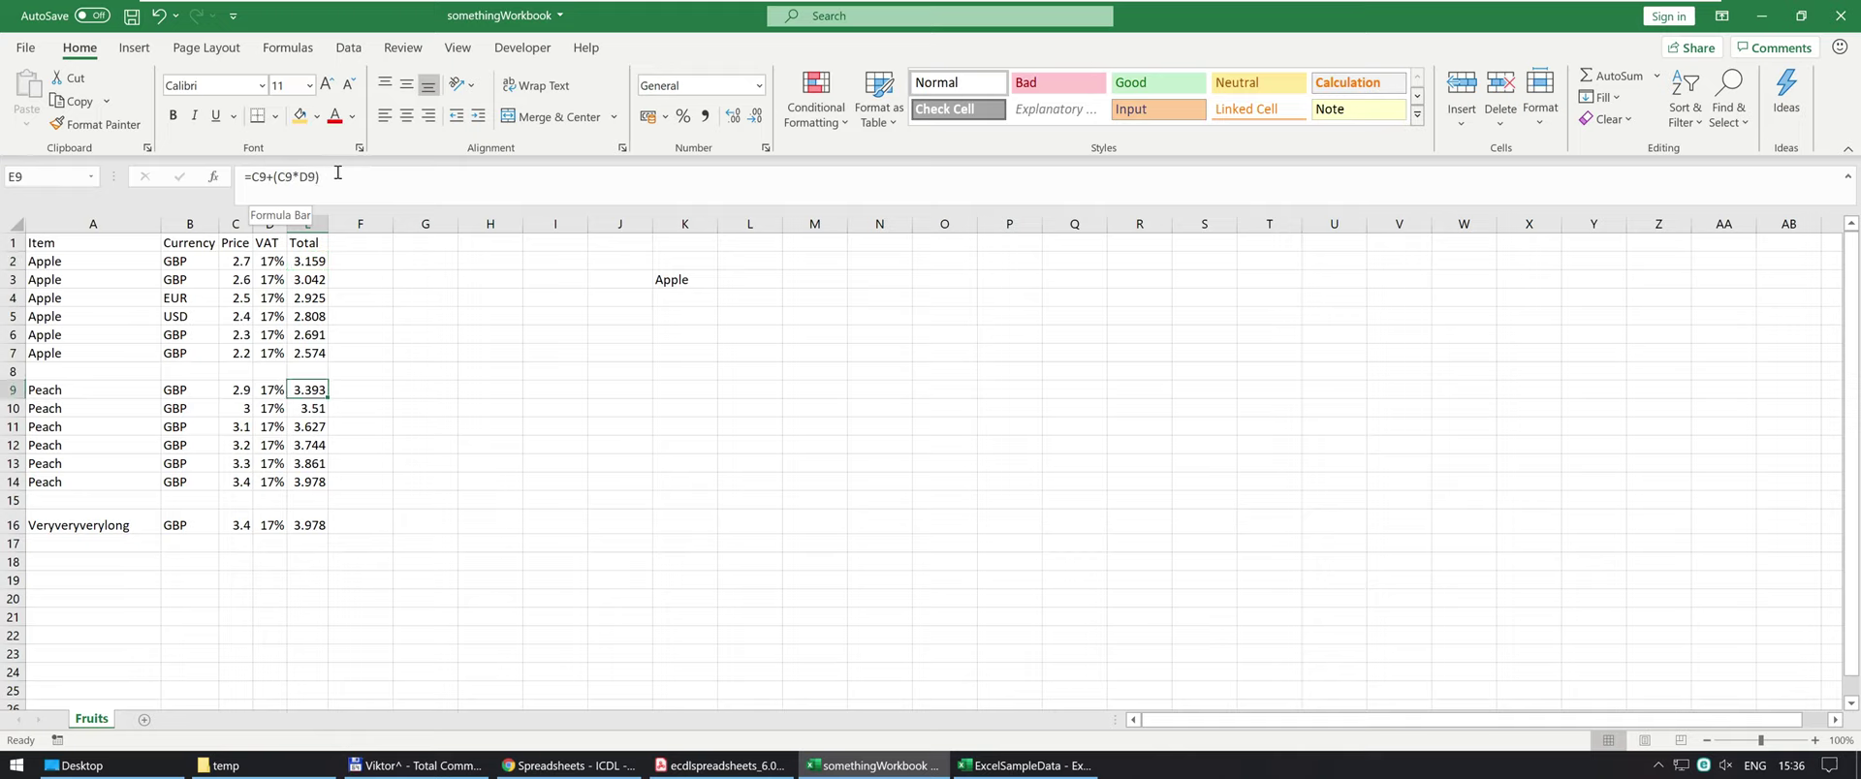
pyautogui.press('Down')
# Inspect which cells the Peach total formulas from E11 downward refer to, and return to the Total formula in E2.
pyautogui.press('F2')
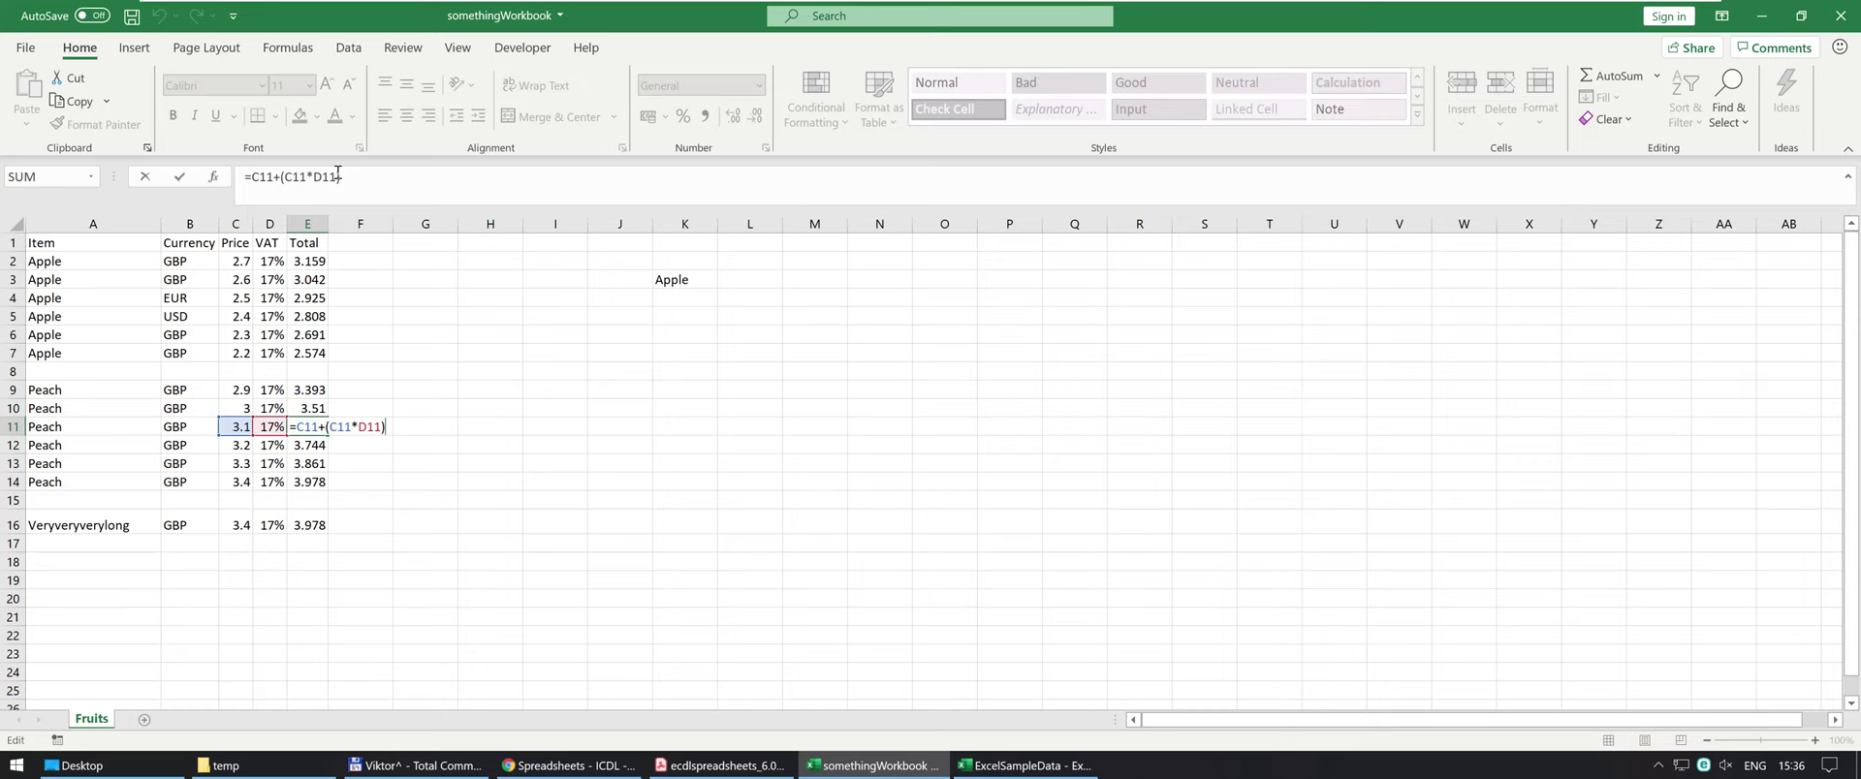
pyautogui.press('Return')
pyautogui.press('F2')
pyautogui.press('Return')
pyautogui.press('F2')
pyautogui.press('Escape')
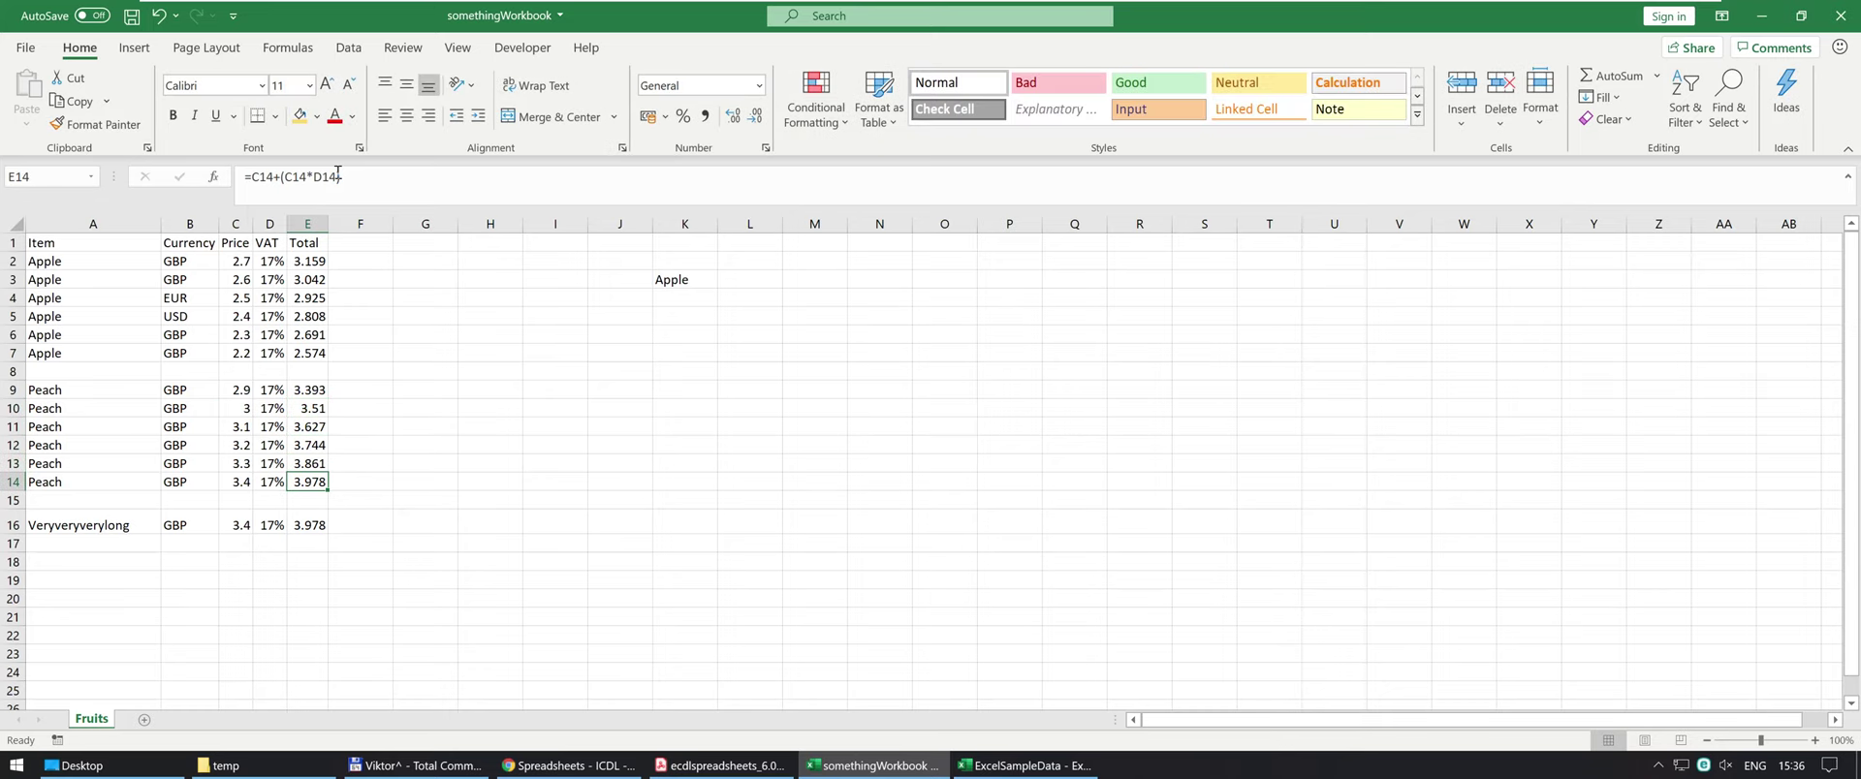
pyautogui.hotkey('ctrl', 'Up')
pyautogui.hotkey('ctrl', 'Up')
pyautogui.hotkey('ctrl', 'Up')
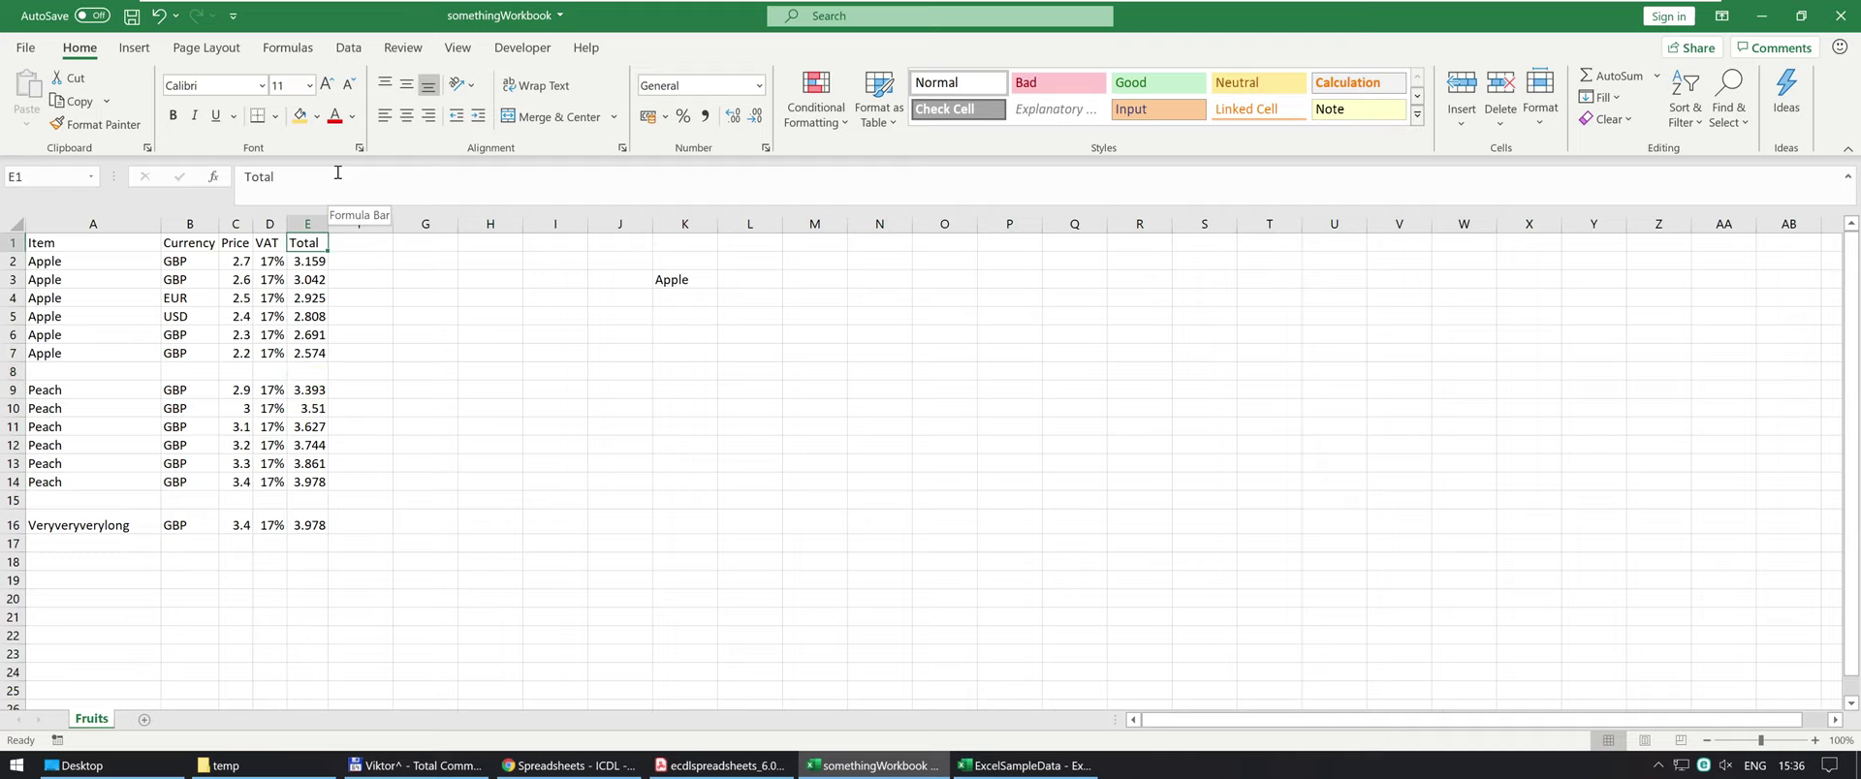
pyautogui.press('Down')
pyautogui.press('Right')
pyautogui.press('Right')
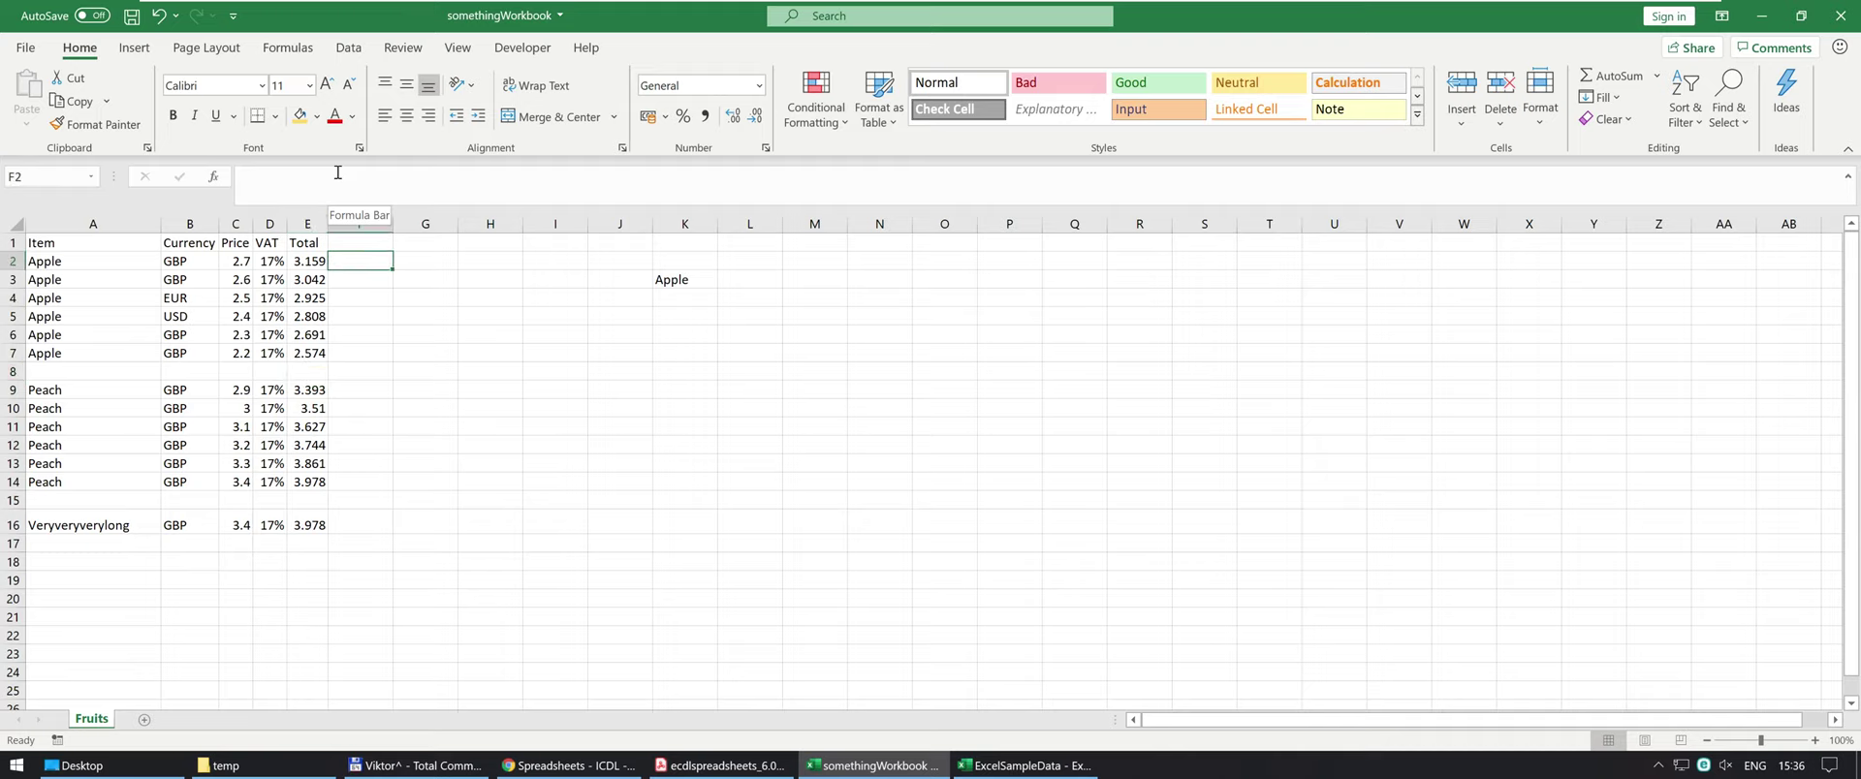
pyautogui.press('Left')
pyautogui.press('Left')
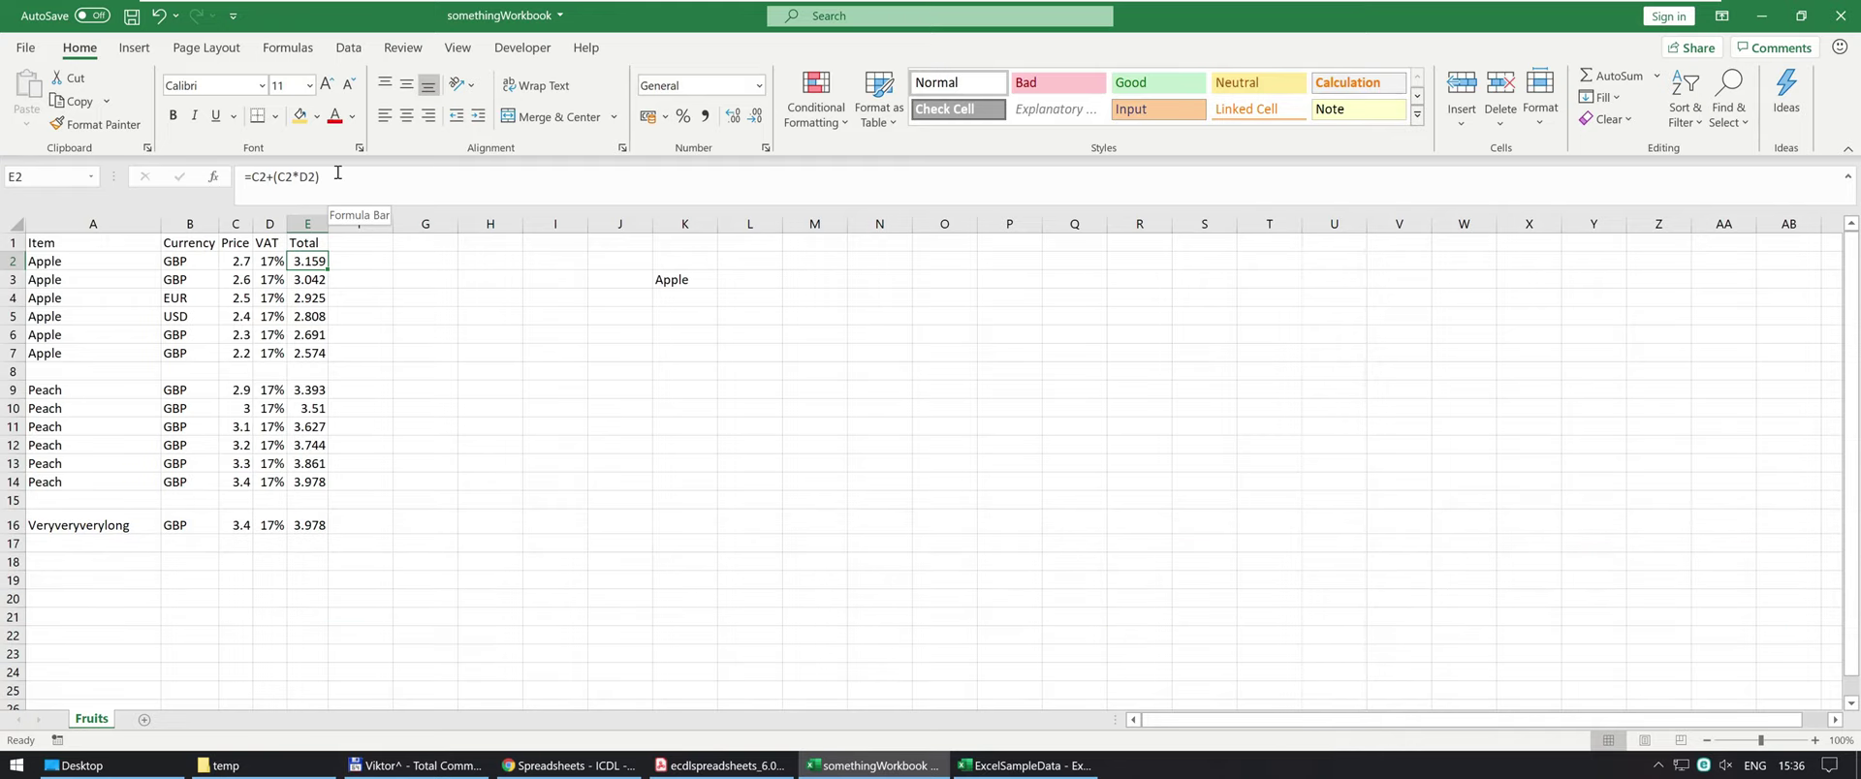
# Compare the row references of the Total formulas from E2 to E13, including the cells that E10 refers to.
pyautogui.press('Down')
pyautogui.press('Down')
pyautogui.press('Down')
pyautogui.press('Down')
pyautogui.press('Down')
pyautogui.press('Down')
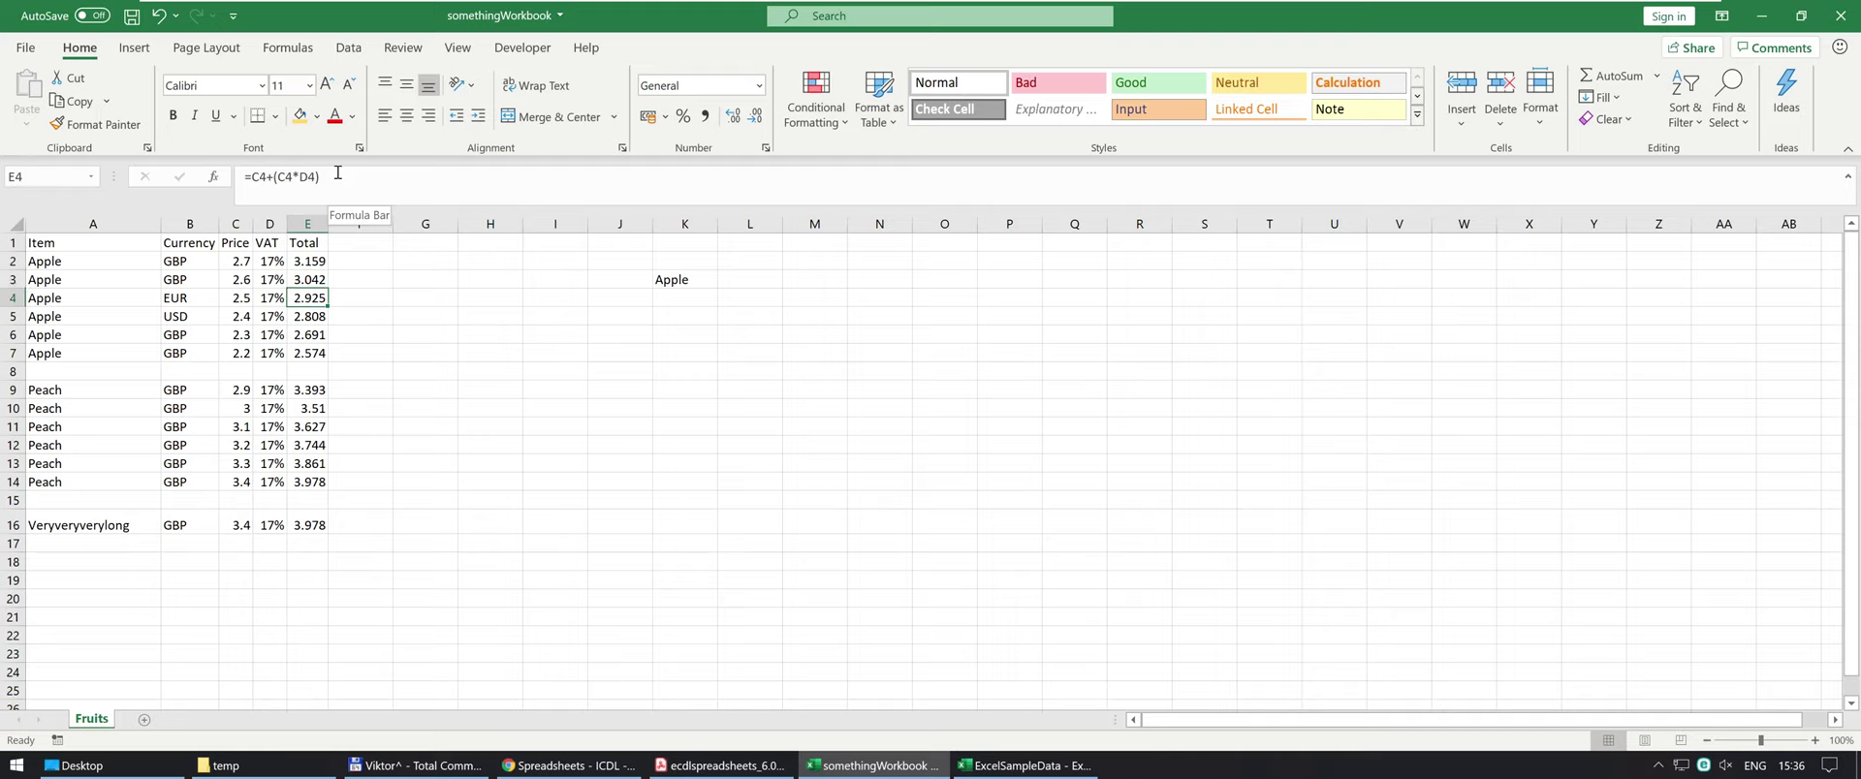
pyautogui.press('Down')
pyautogui.press('Down')
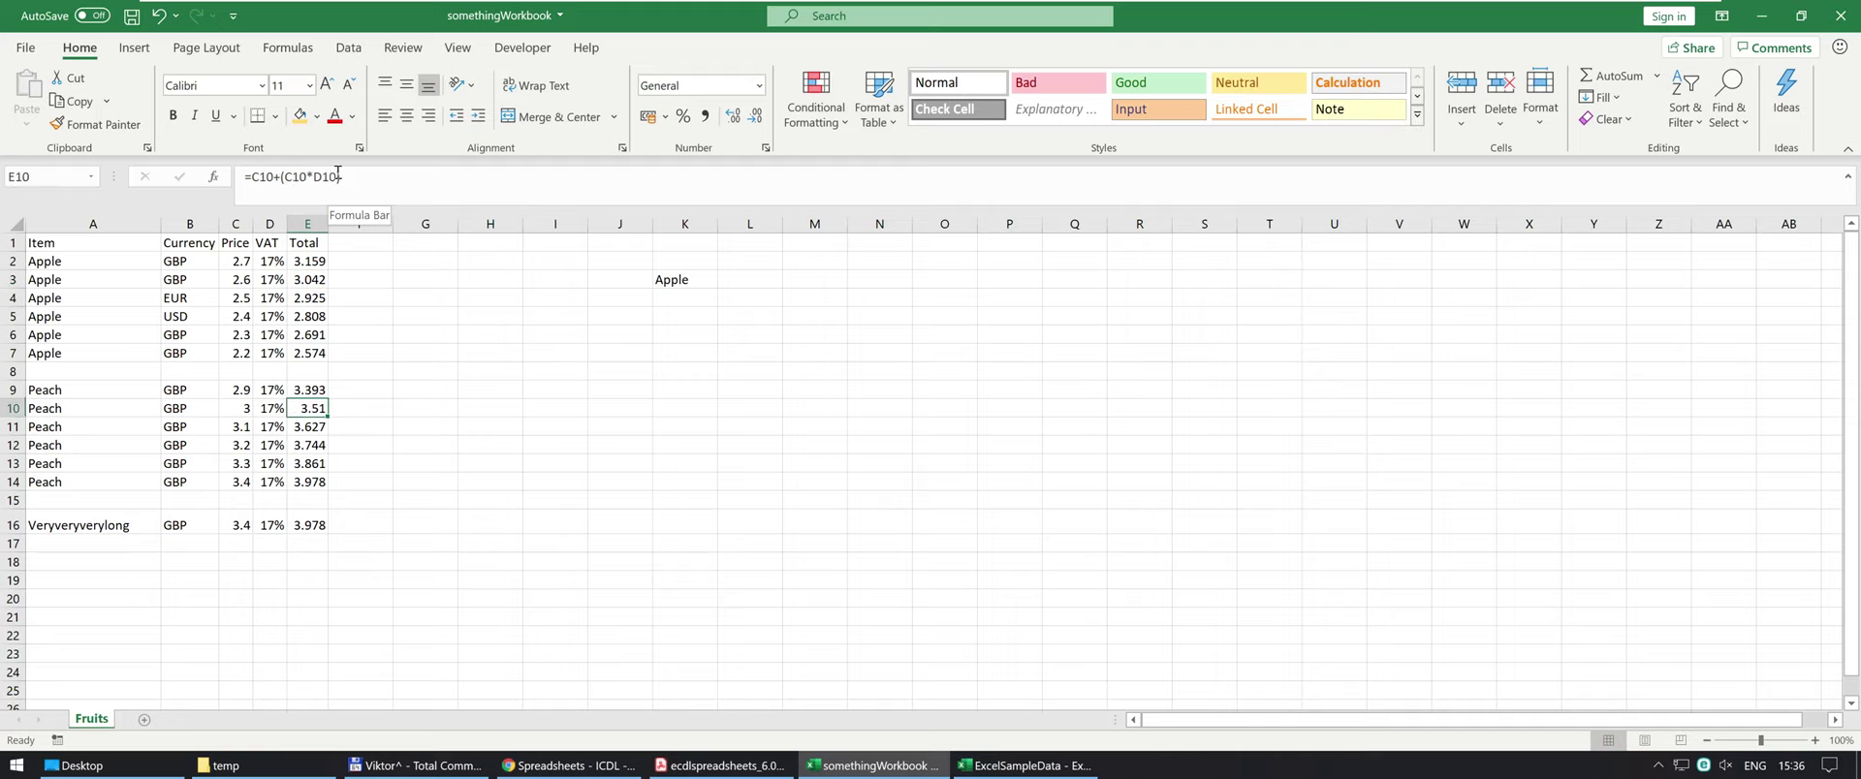
pyautogui.press('Down')
pyautogui.press('Down')
pyautogui.press('Down')
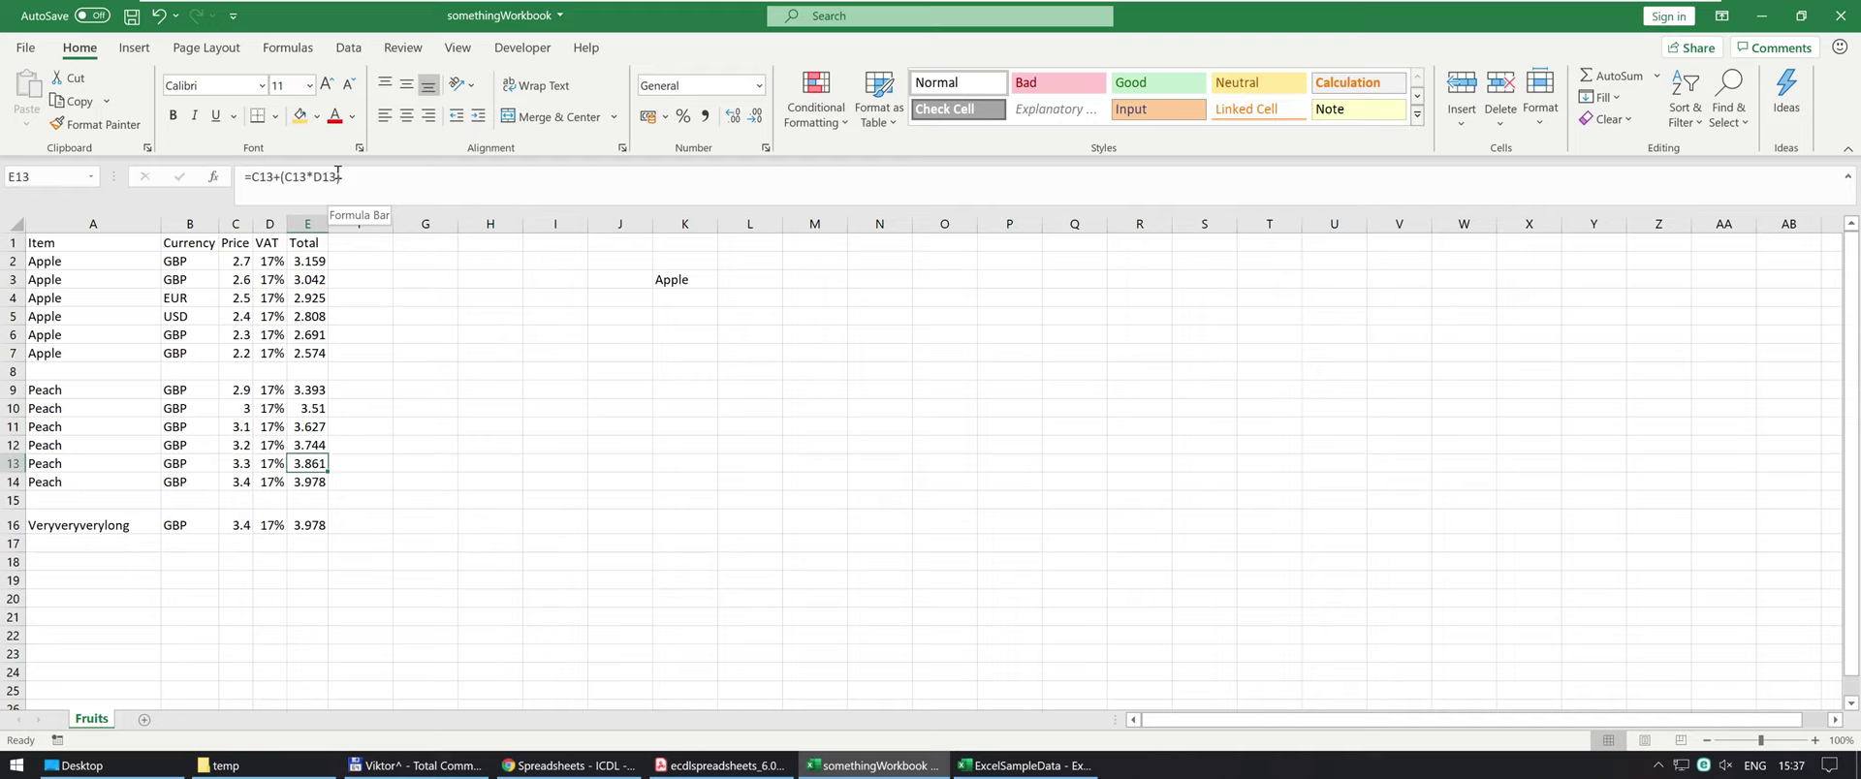
pyautogui.press('Up')
pyautogui.press('Up')
pyautogui.press('Up')
pyautogui.press('F2')
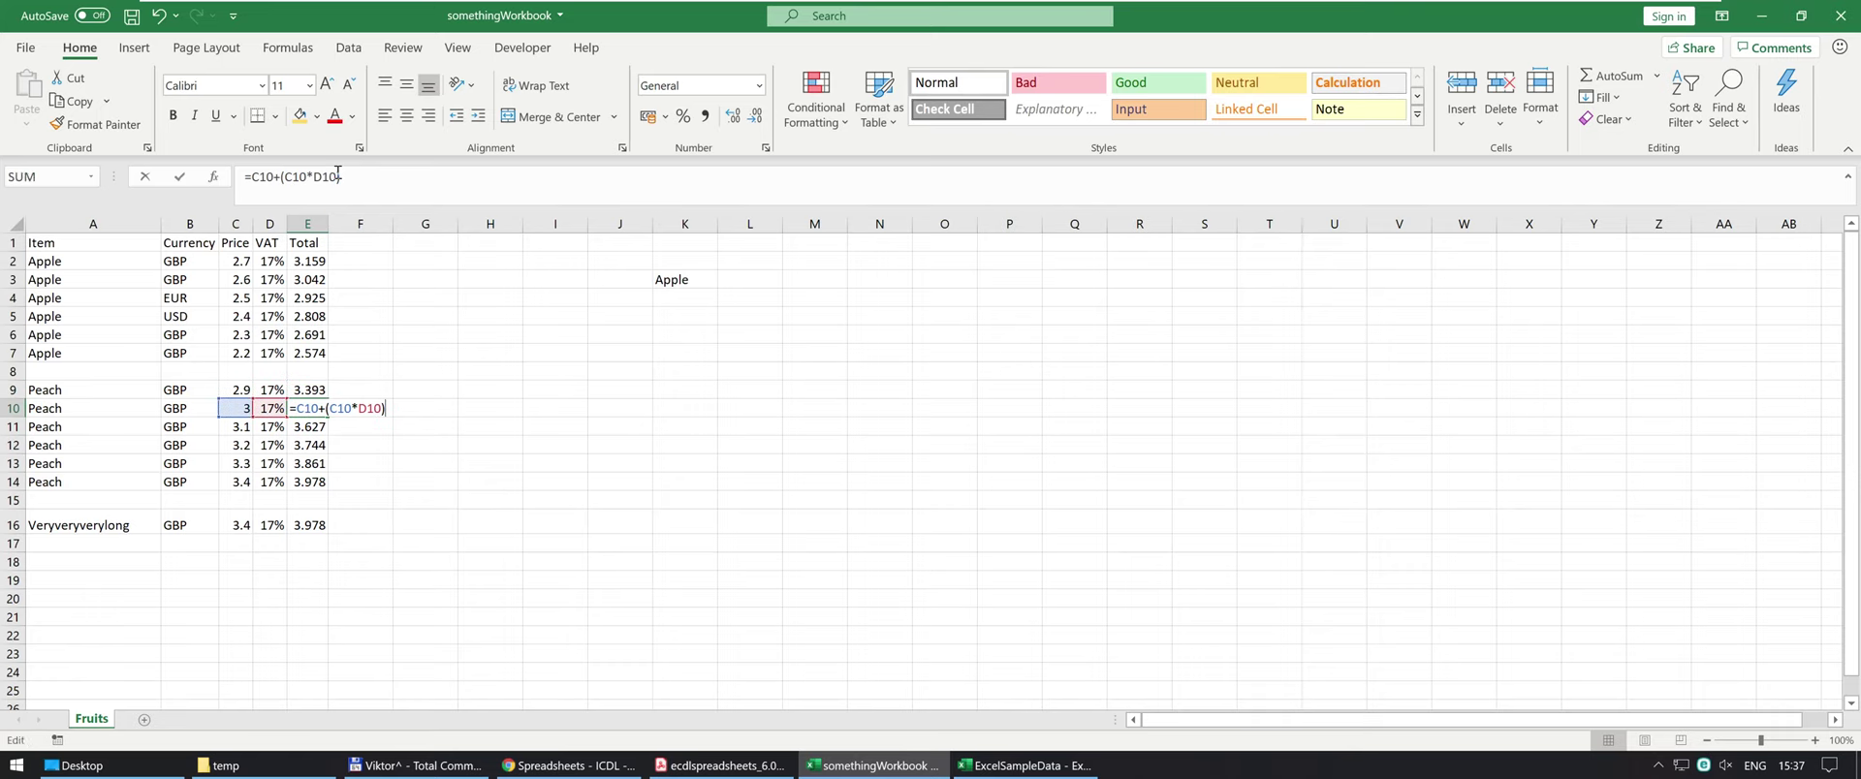
pyautogui.press('Return')
pyautogui.press('Down')
pyautogui.press('Down')
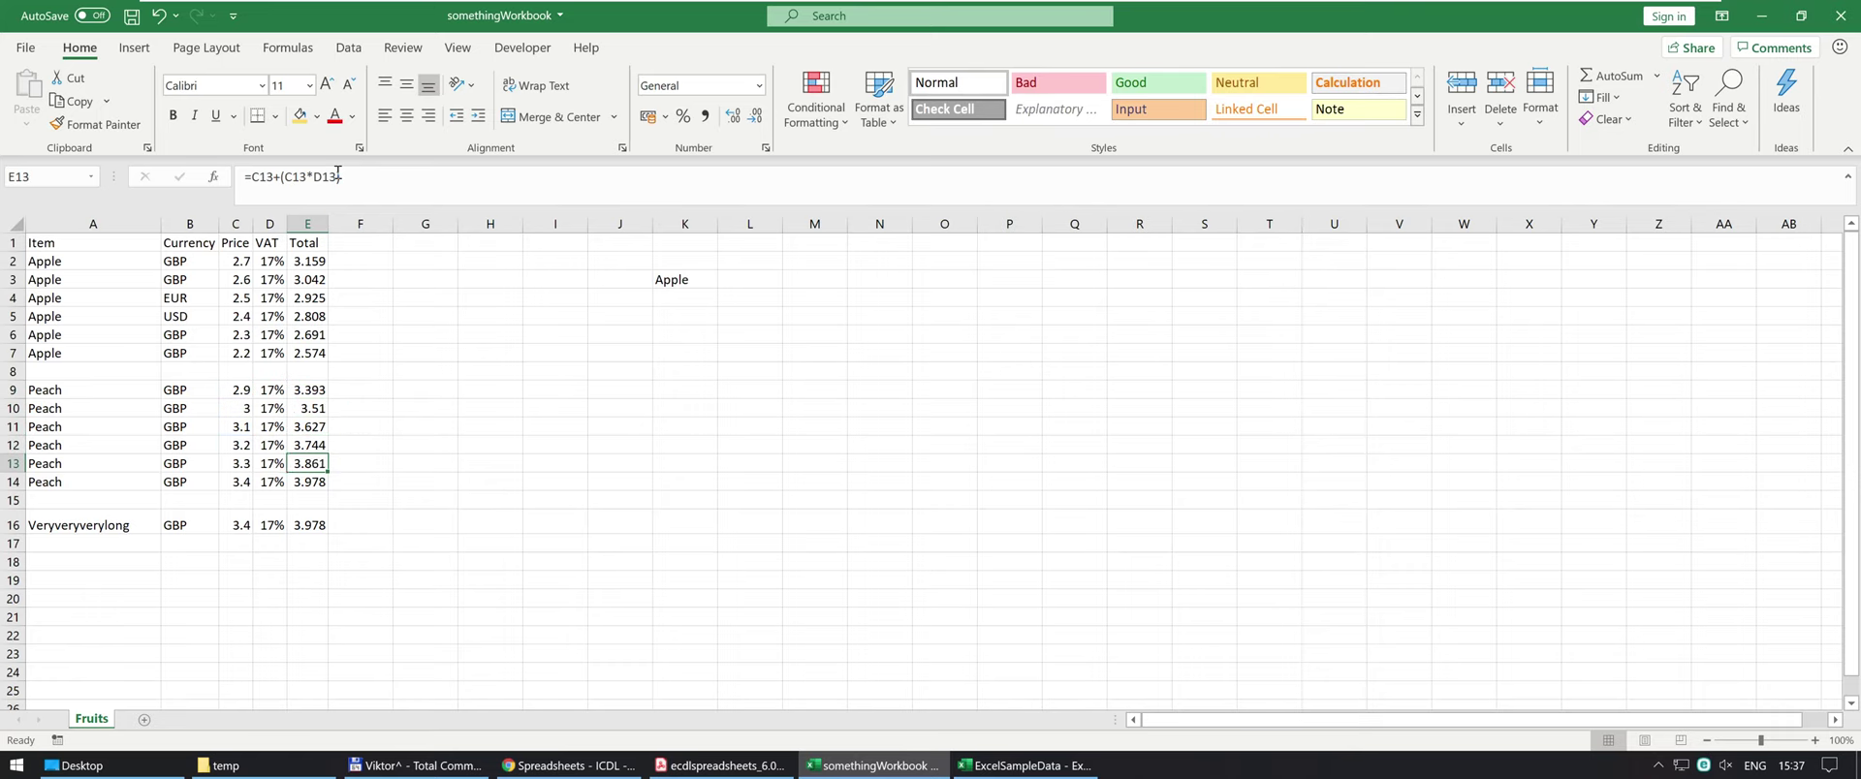
# Reuse the formula text of E2 in F2 with the first reference made absolute, as =$C$2+(C2*D2).
pyautogui.press('Up')
pyautogui.press('Up')
pyautogui.press('Up')
pyautogui.press('Up')
pyautogui.press('Up')
pyautogui.press('Up')
pyautogui.press('Up')
pyautogui.press('Up')
pyautogui.press('Up')
pyautogui.press('Up')
pyautogui.press('Up')
pyautogui.press('Up')
pyautogui.press('Right')
pyautogui.press('Down')
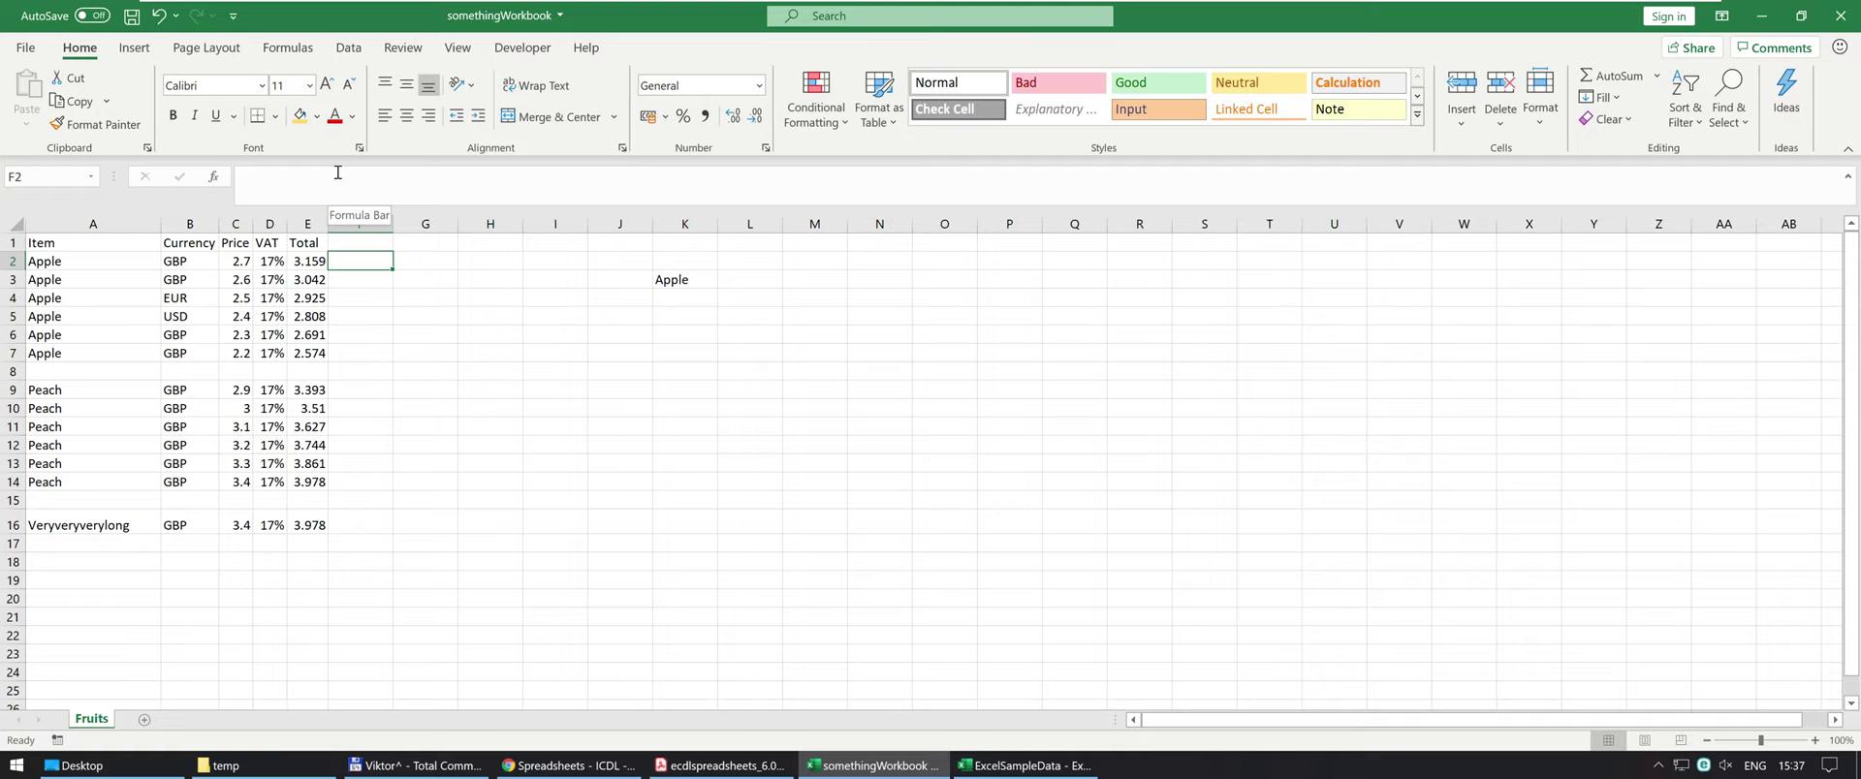
pyautogui.press('Left')
pyautogui.press('F2')
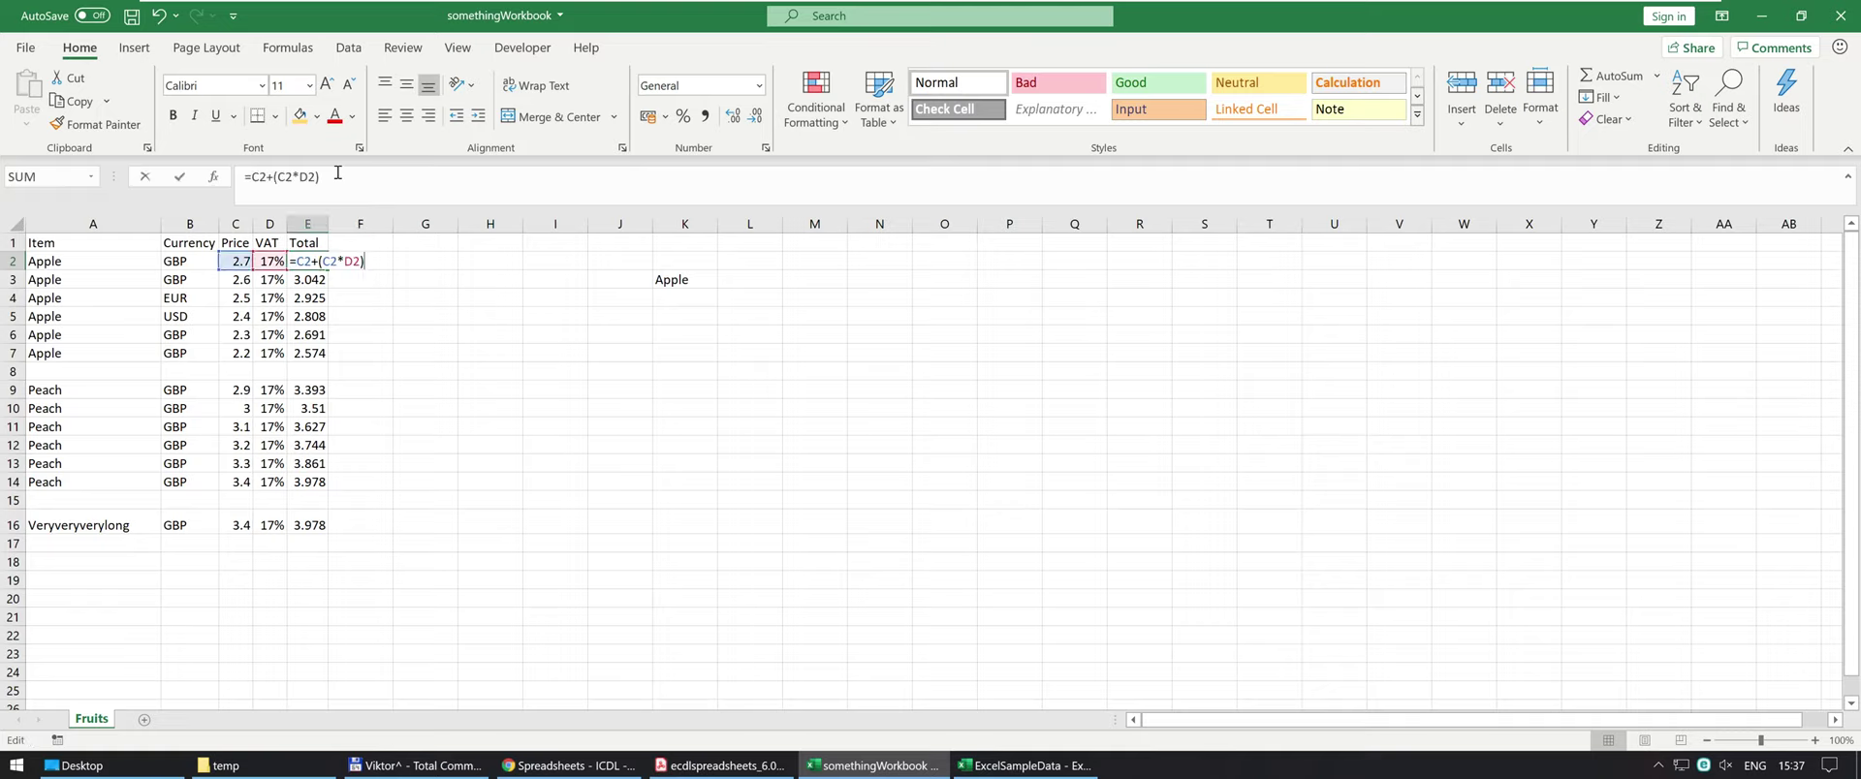
pyautogui.press('Escape')
pyautogui.press('Right')
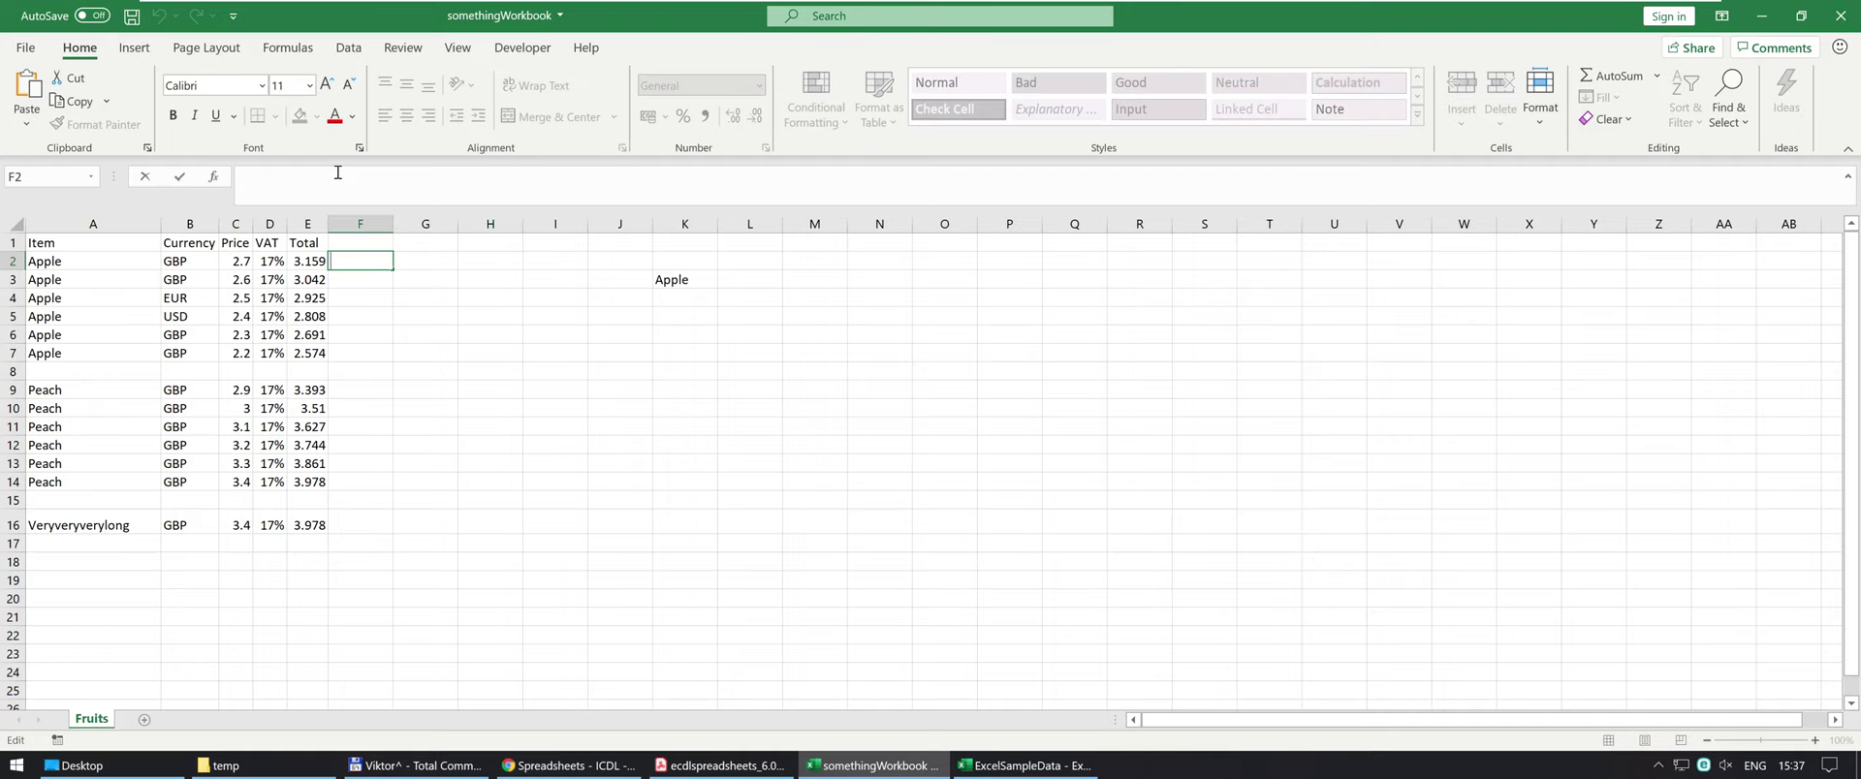
pyautogui.press('F2')
pyautogui.write('=C2+(C2*D2)')
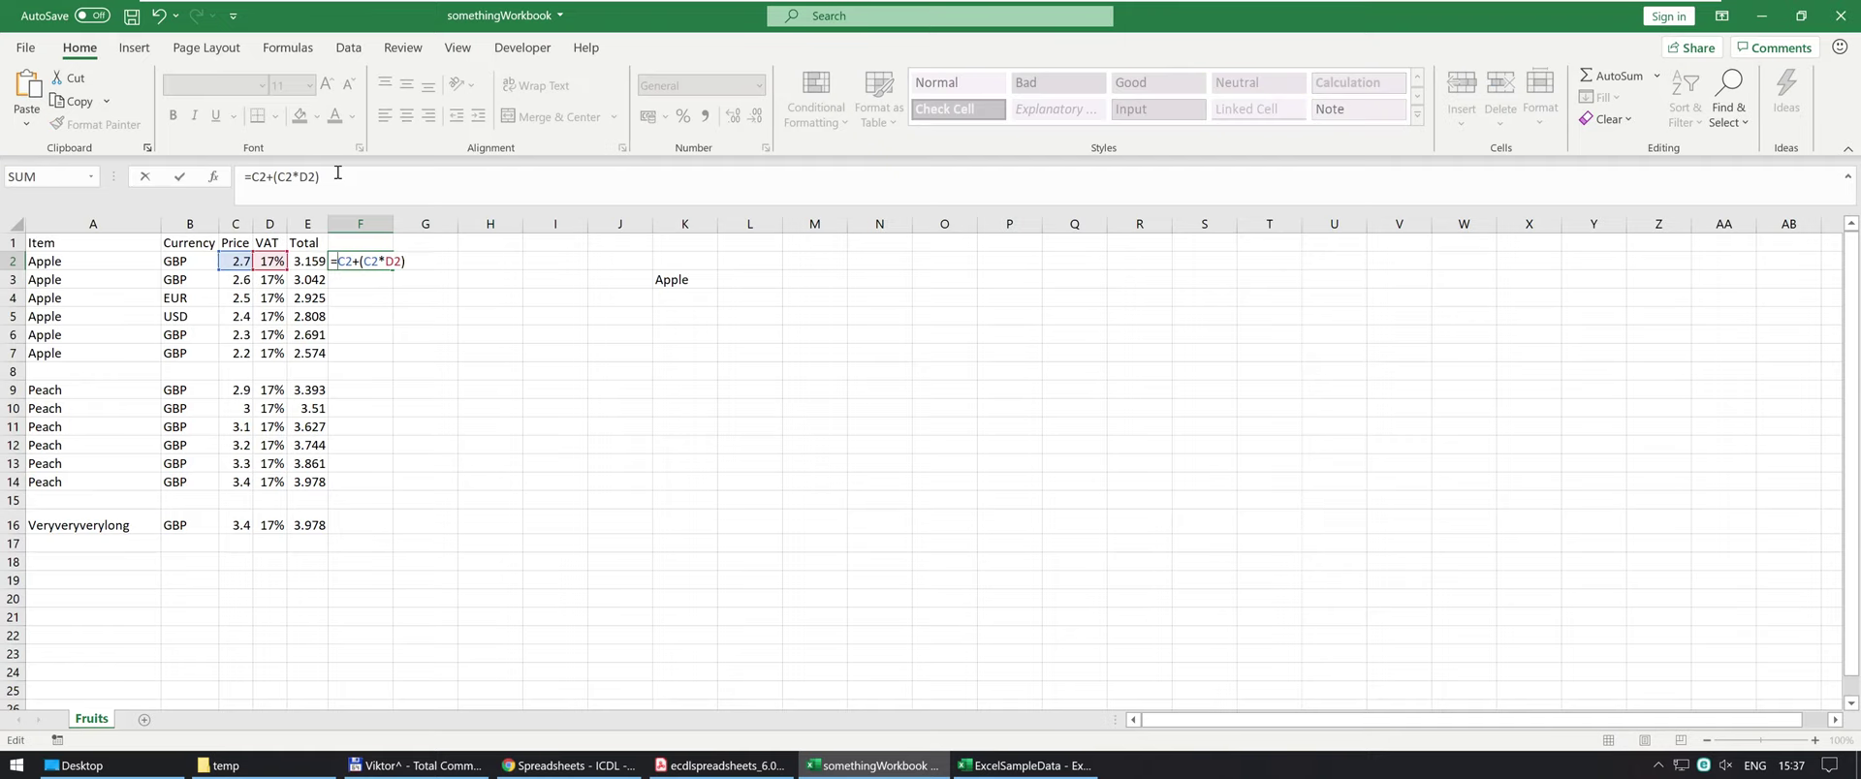
pyautogui.press('F4')
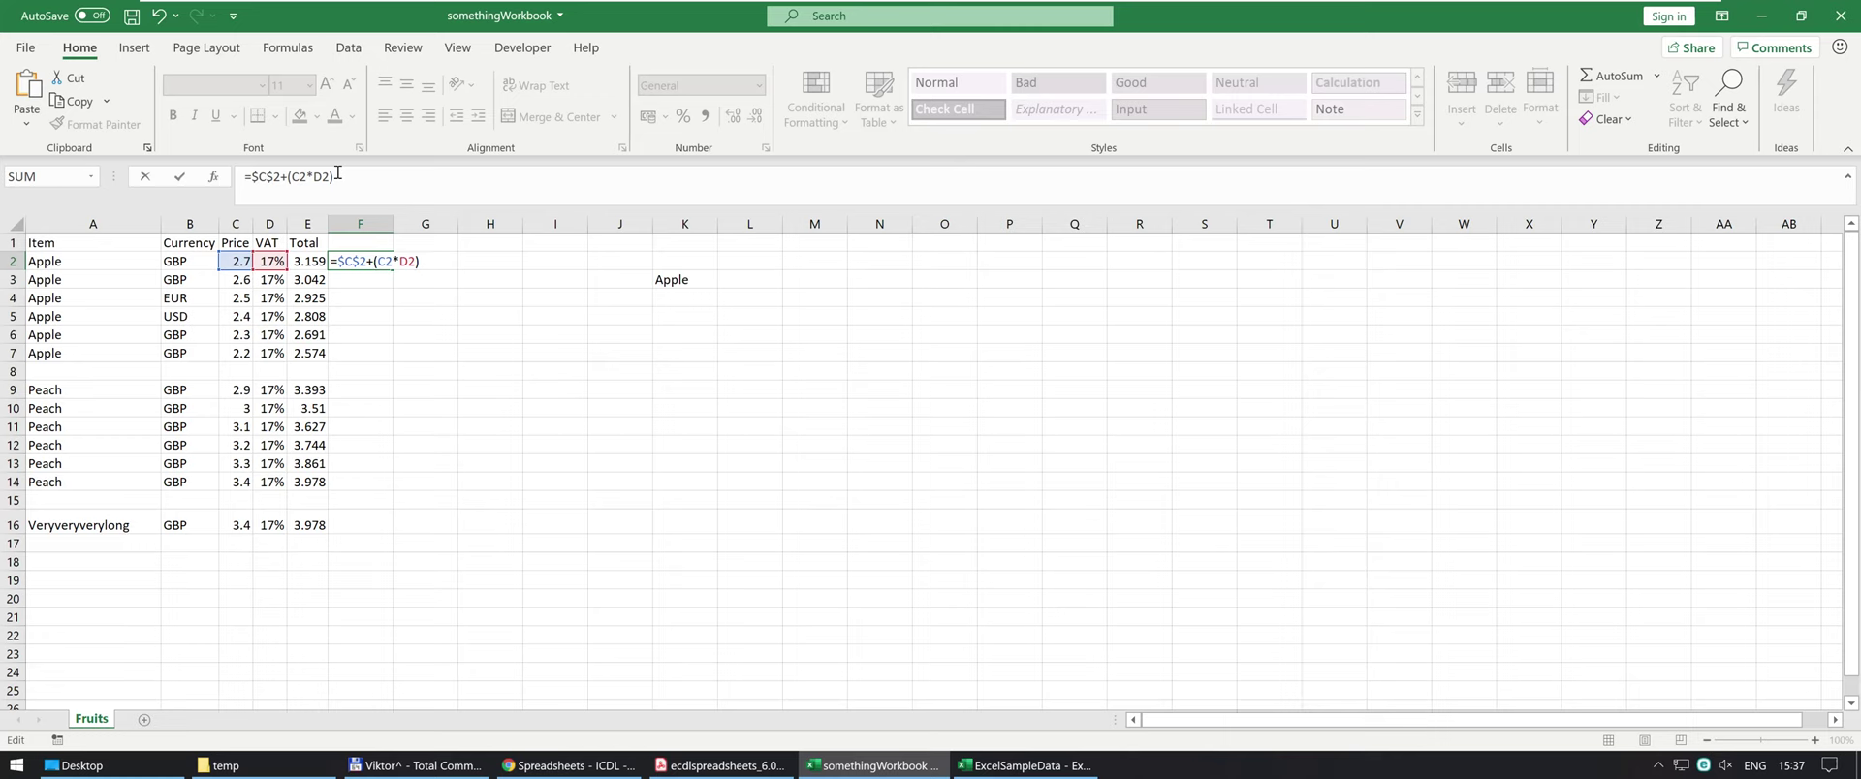
pyautogui.hotkey('ctrl', 'Return')
# Copy the formula in F2 down through F7.
pyautogui.hotkey('ctrl', 'c')
pyautogui.hotkey('shift', 'Down')
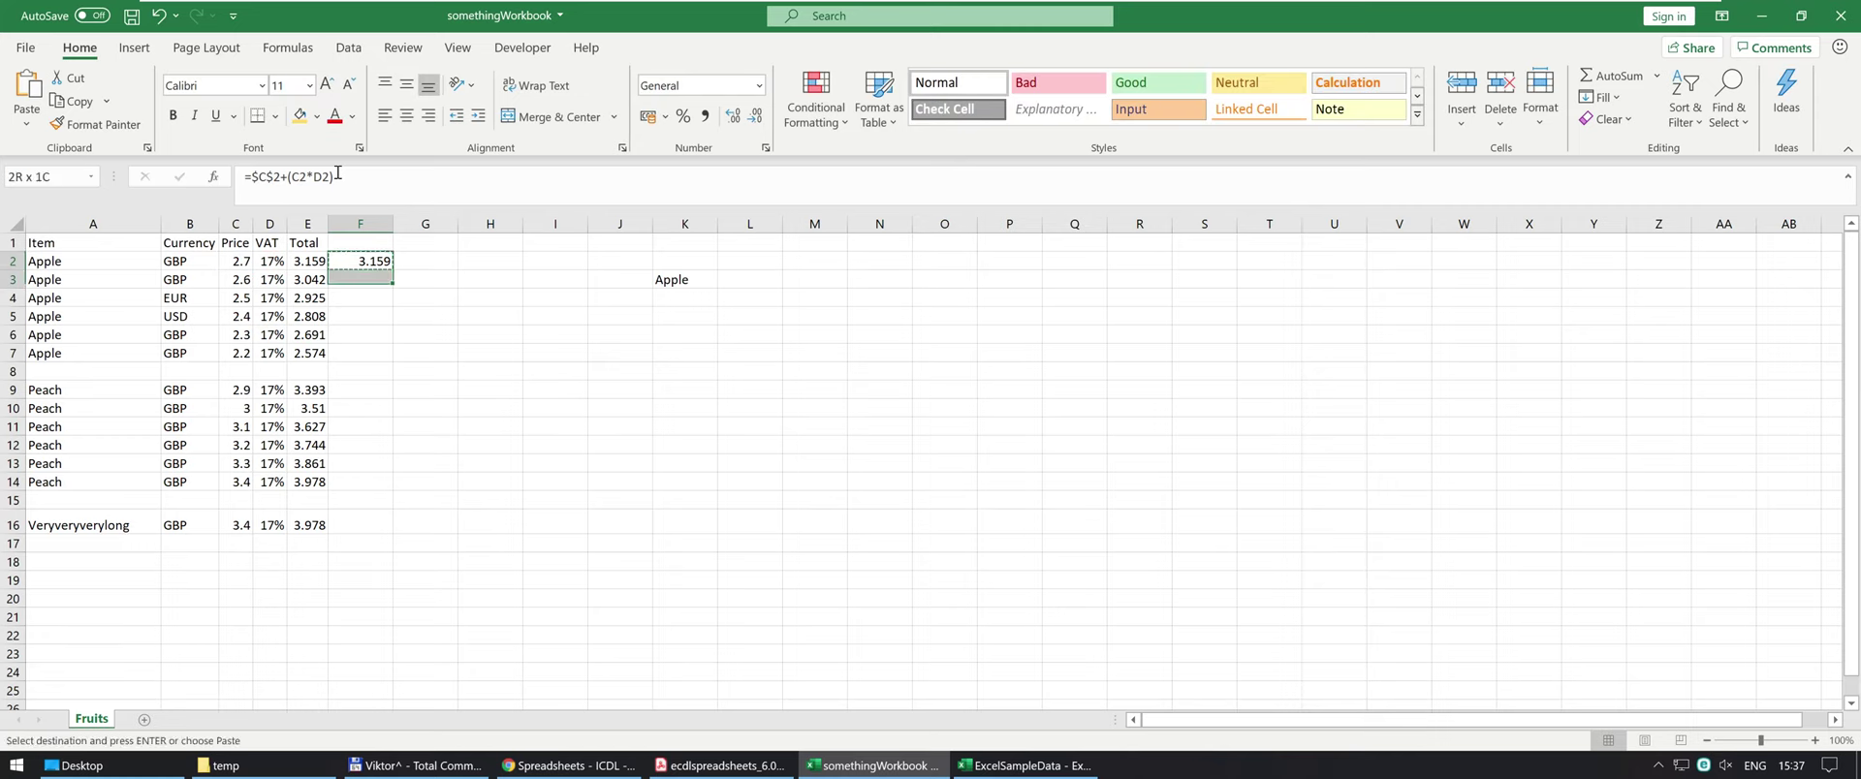
pyautogui.hotkey('shift', 'Down')
pyautogui.hotkey('shift', 'Down')
pyautogui.hotkey('shift', 'Down')
pyautogui.hotkey('shift', 'Down')
pyautogui.hotkey('ctrl', 'v')
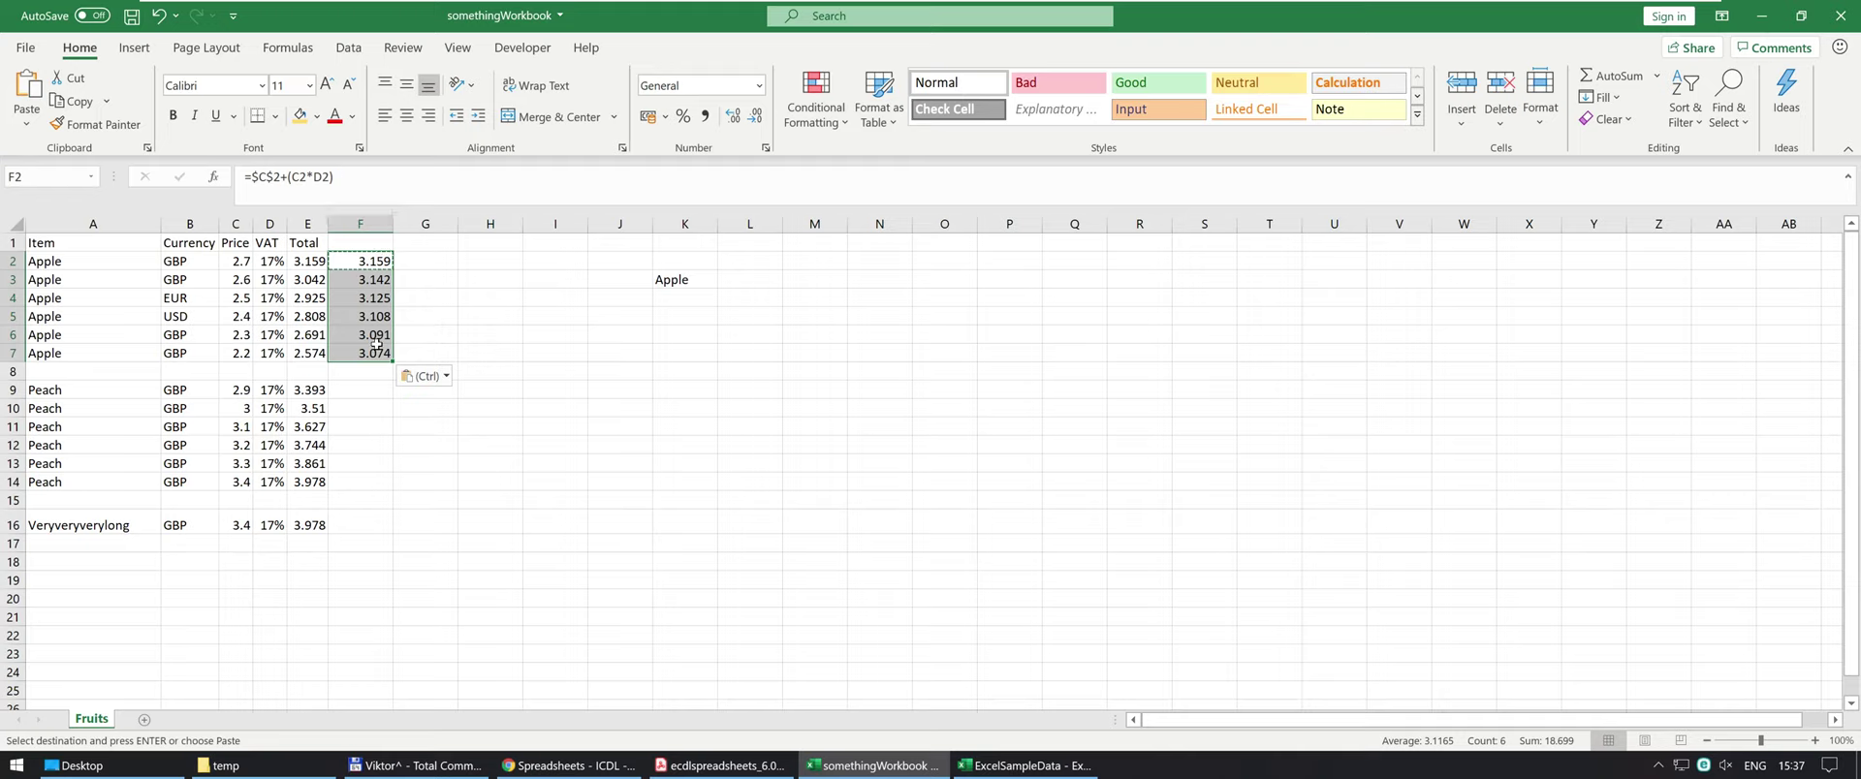
# Compare the absolute reference in F2 with the relative references in the Total formulas of E2 to E5.
pyautogui.click(361, 263)
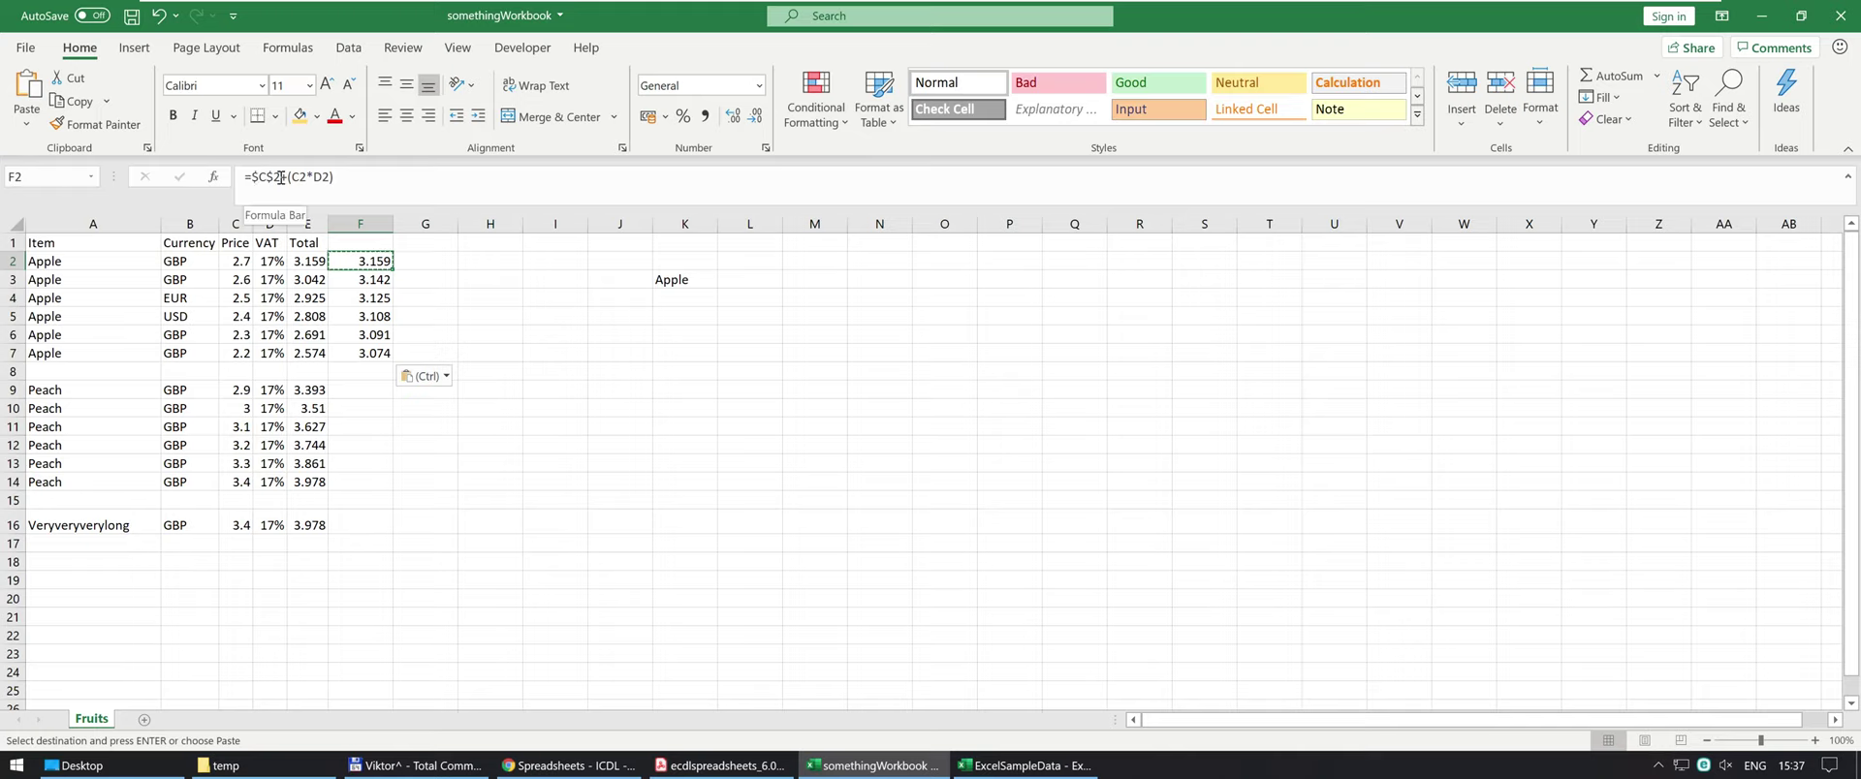
pyautogui.press('Left')
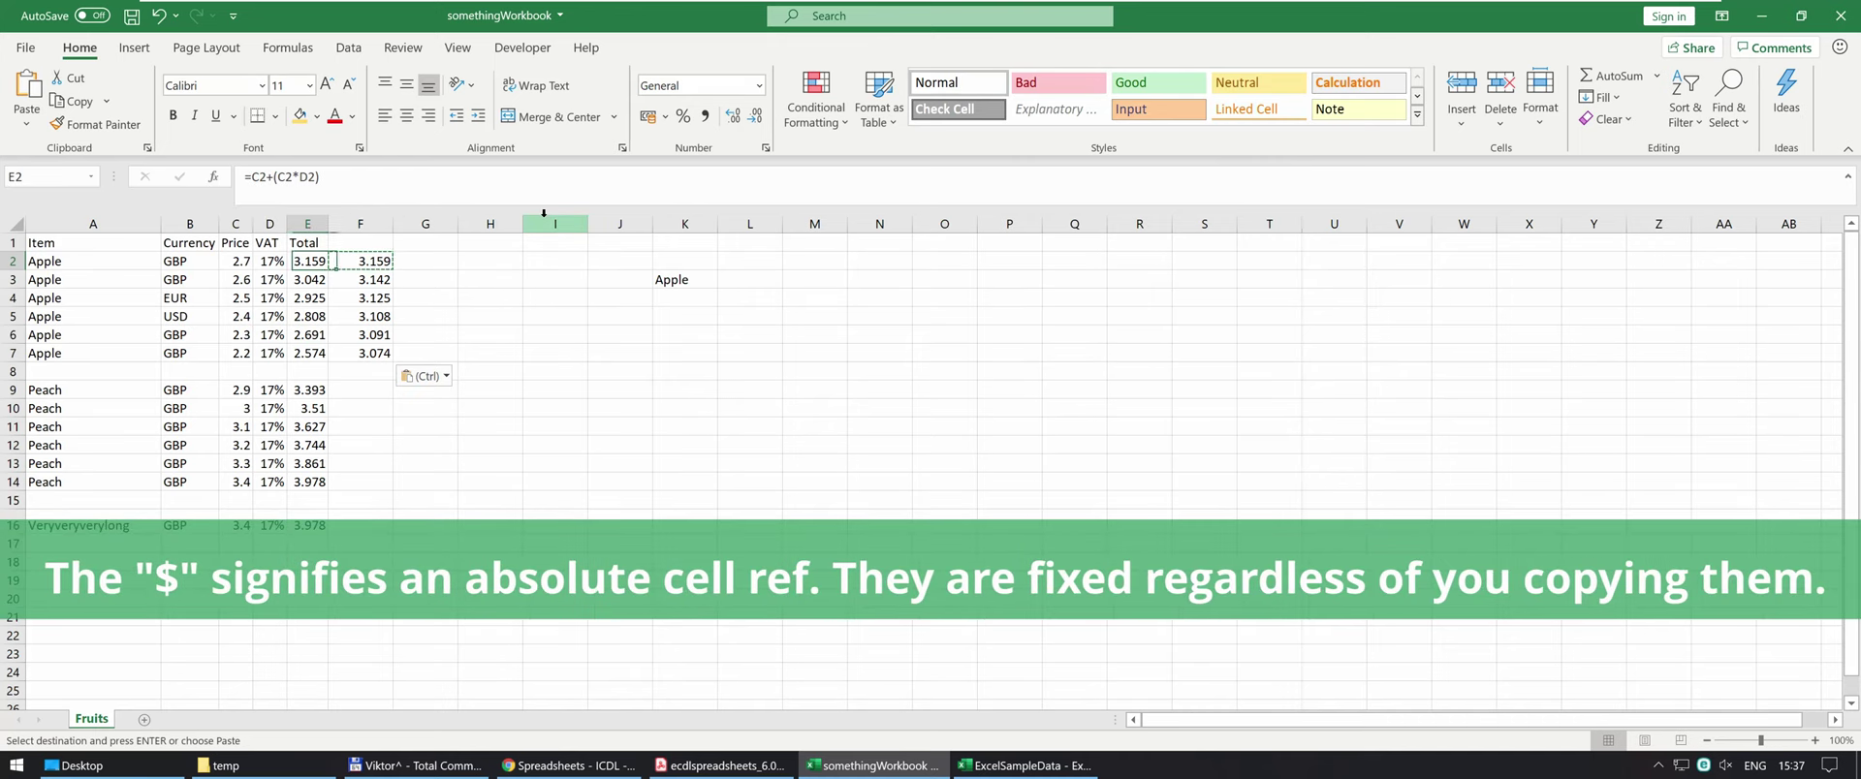
pyautogui.press('Escape')
pyautogui.press('Down')
pyautogui.press('Down')
pyautogui.press('Down')
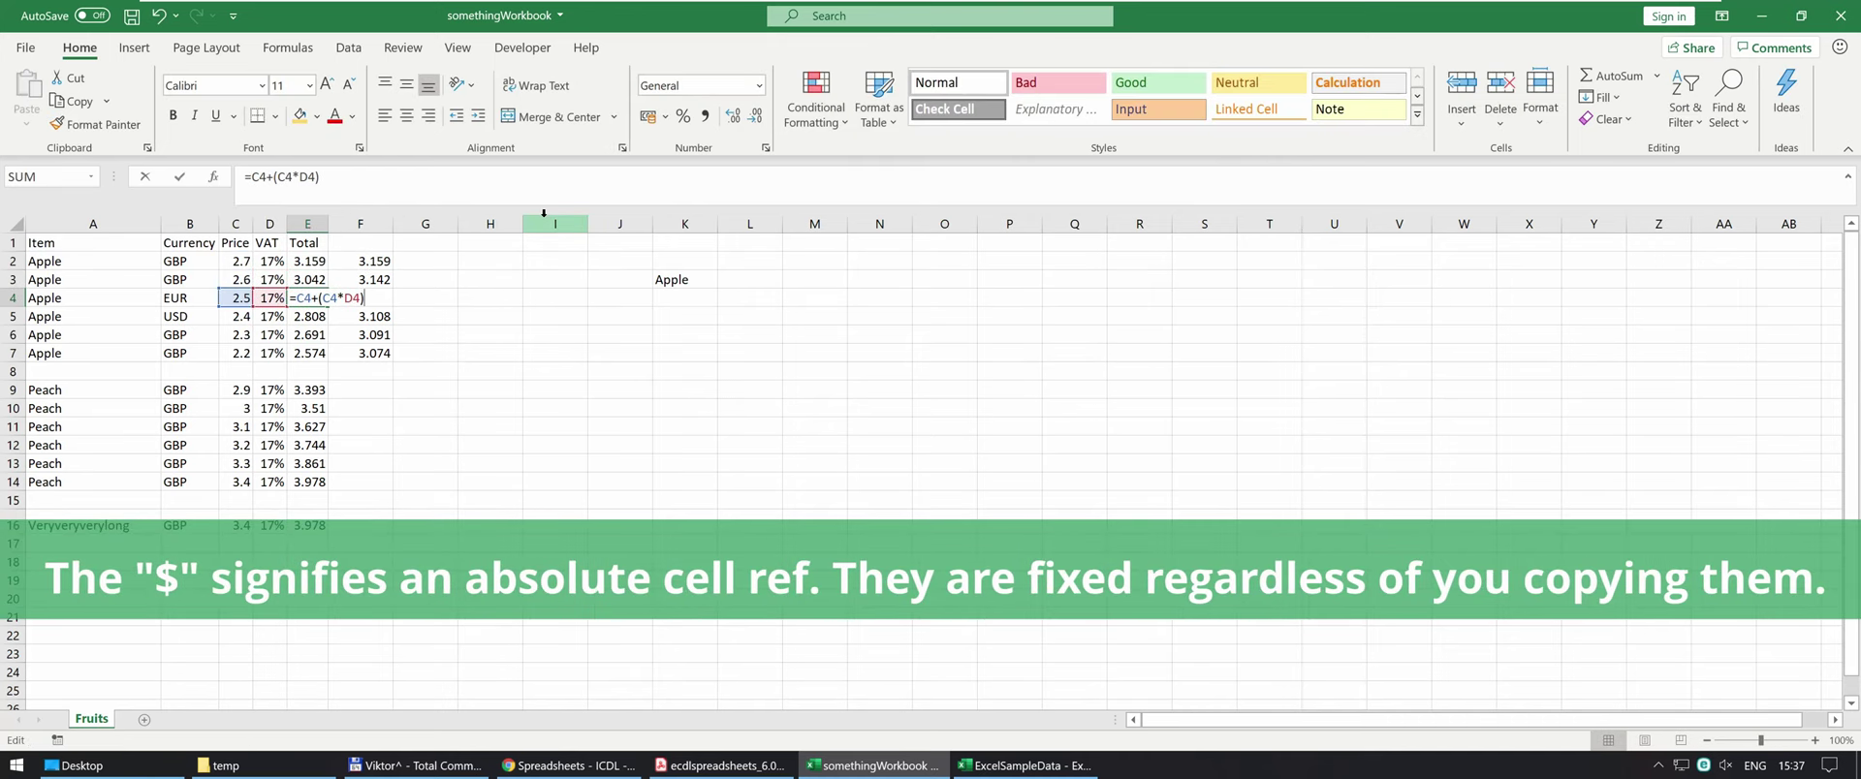
pyautogui.press('F2')
pyautogui.press('Return')
pyautogui.press('F2')
pyautogui.press('Escape')
pyautogui.press('Up')
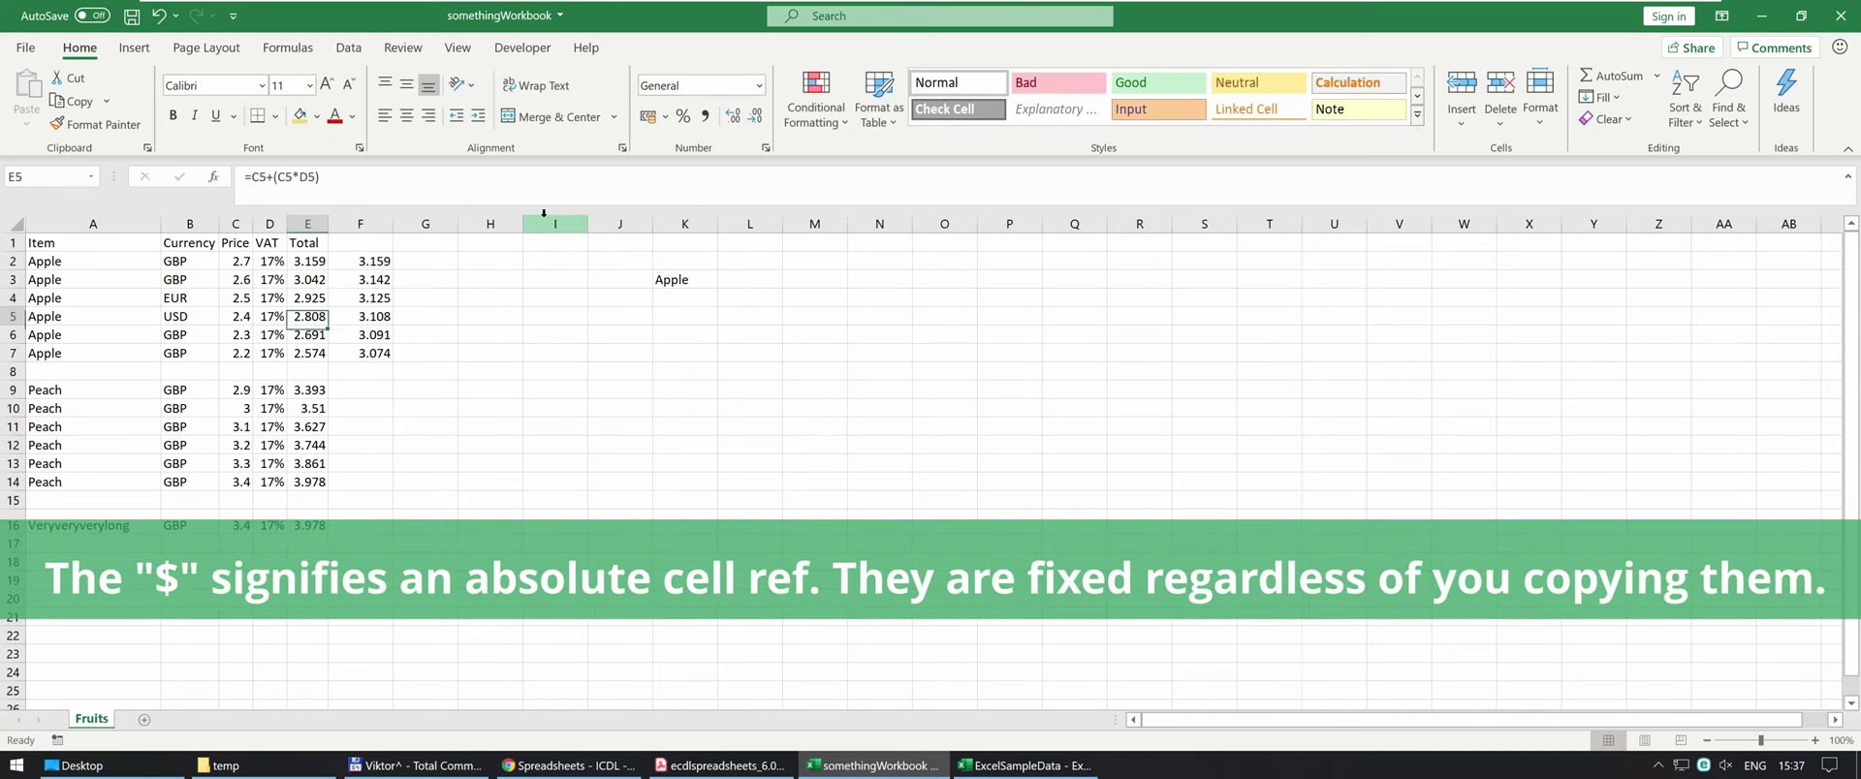
# Inspect the cells referenced by each copied formula from F2 to F7, and return to F2.
pyautogui.press('Up')
pyautogui.press('Right')
pyautogui.press('Up')
pyautogui.press('Up')
pyautogui.press('F2')
pyautogui.press('Return')
pyautogui.press('F2')
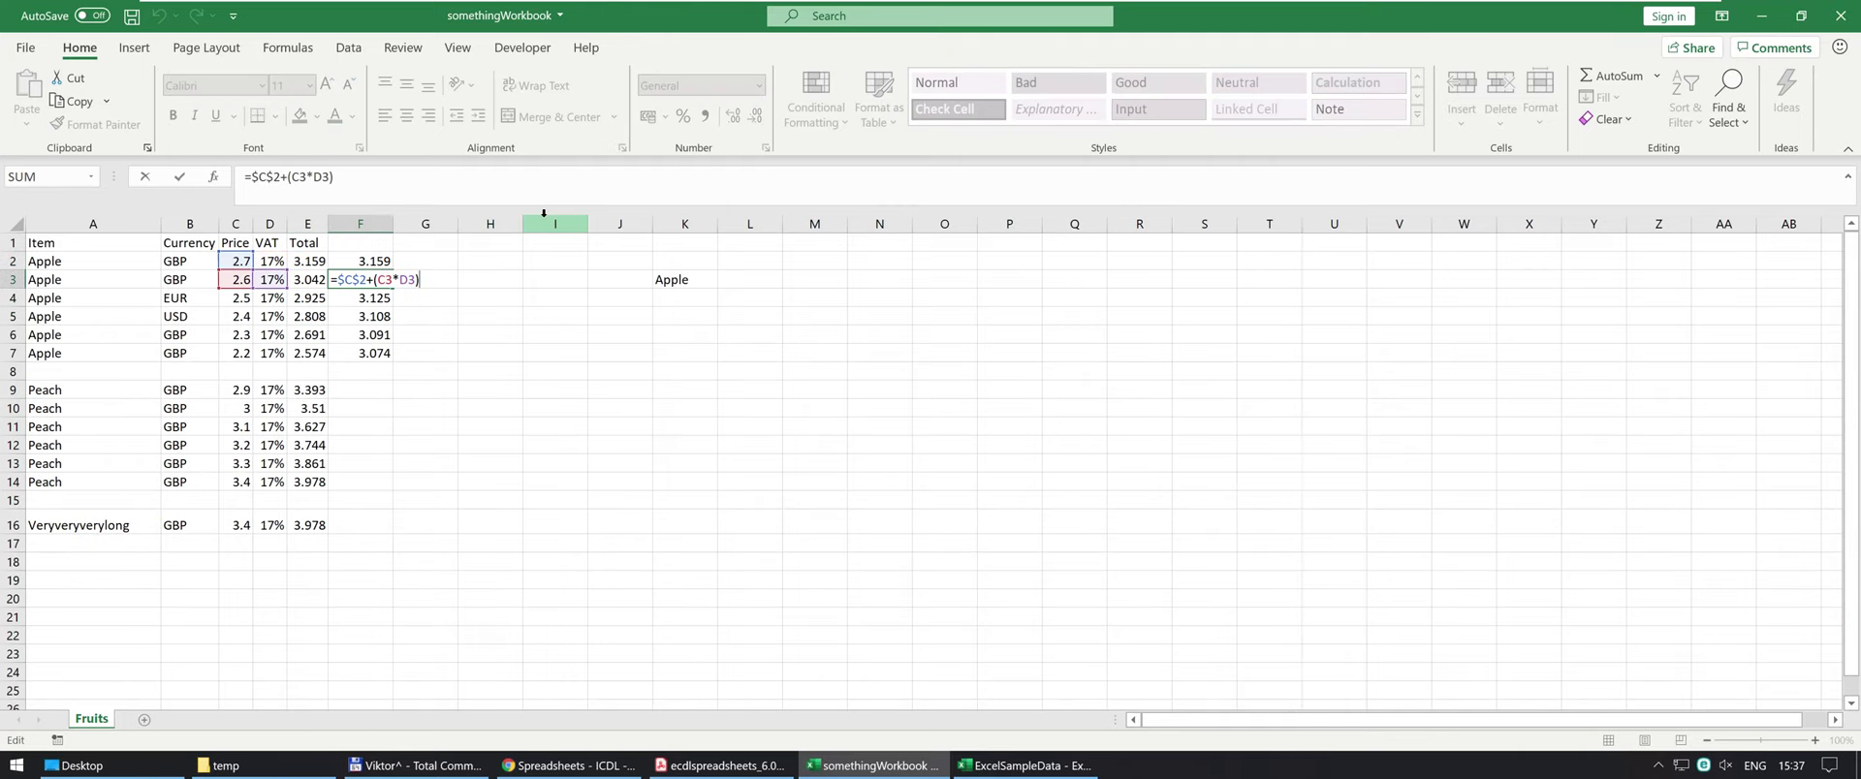
pyautogui.press('Return')
pyautogui.press('F2')
pyautogui.press('Return')
pyautogui.press('F2')
pyautogui.press('Return')
pyautogui.press('F2')
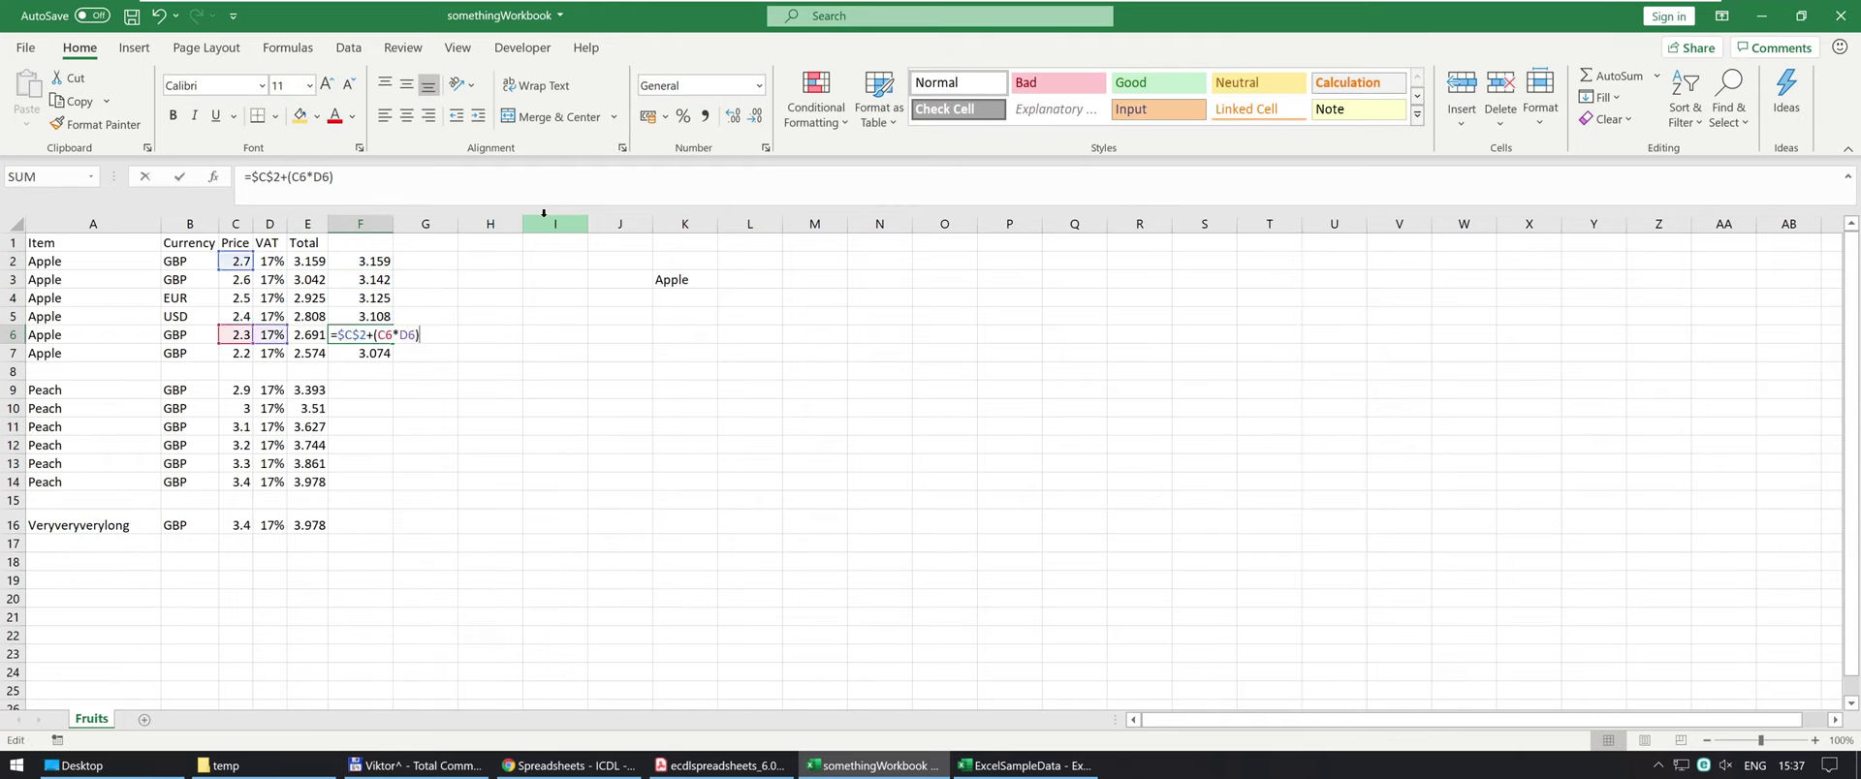
pyautogui.press('Return')
pyautogui.press('F2')
pyautogui.press('Escape')
pyautogui.press('Up')
pyautogui.press('Up')
pyautogui.press('Up')
pyautogui.press('Up')
pyautogui.press('Up')
pyautogui.press('Up')
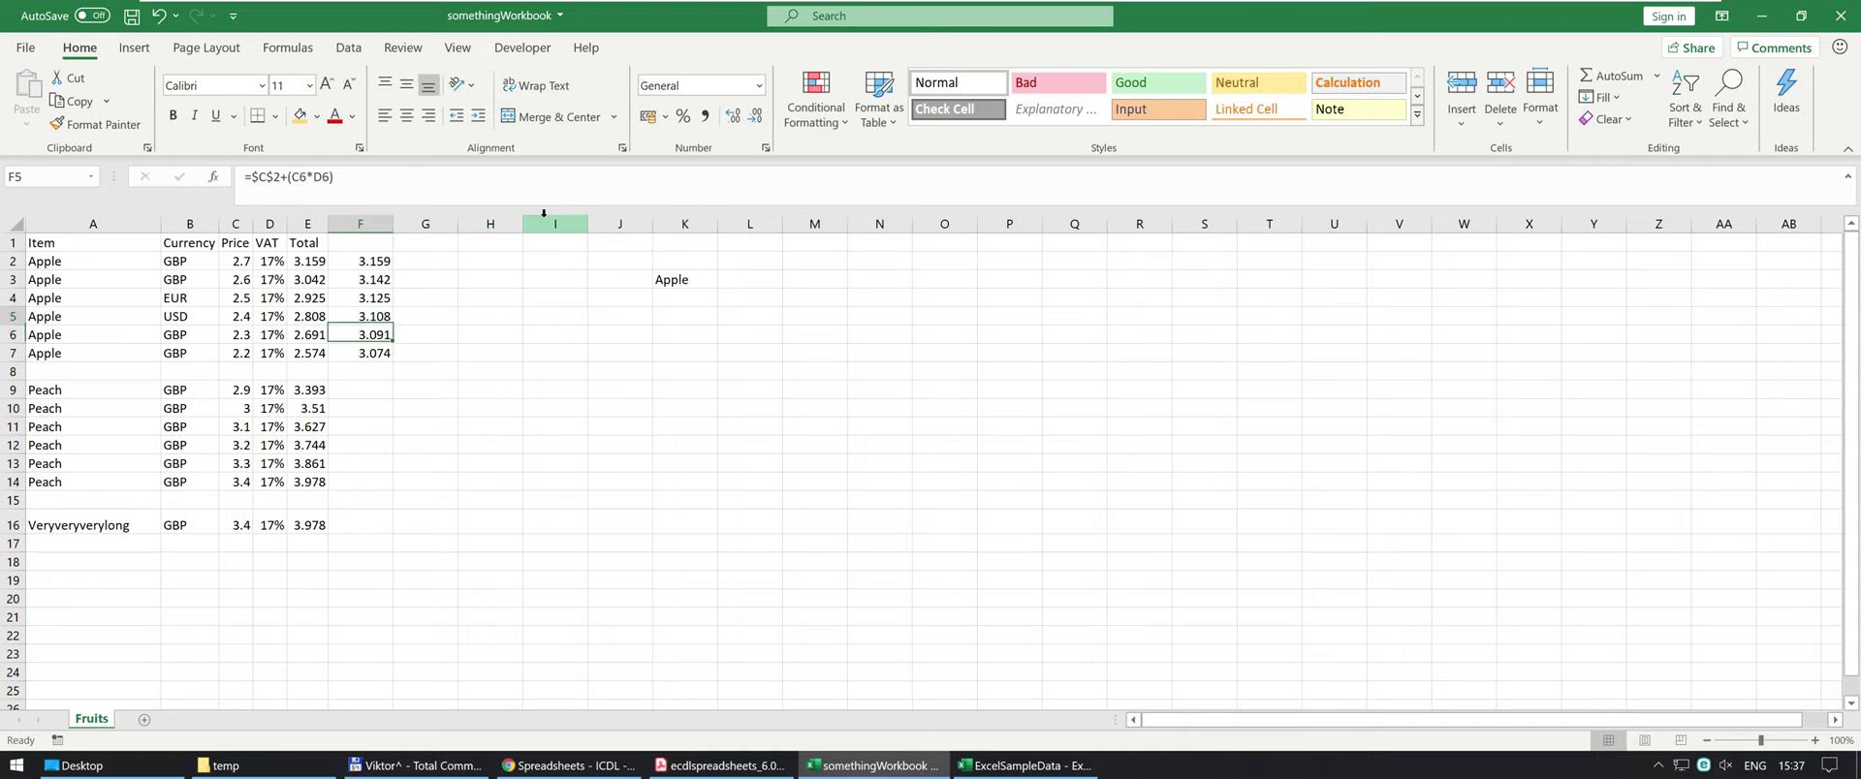
pyautogui.press('Down')
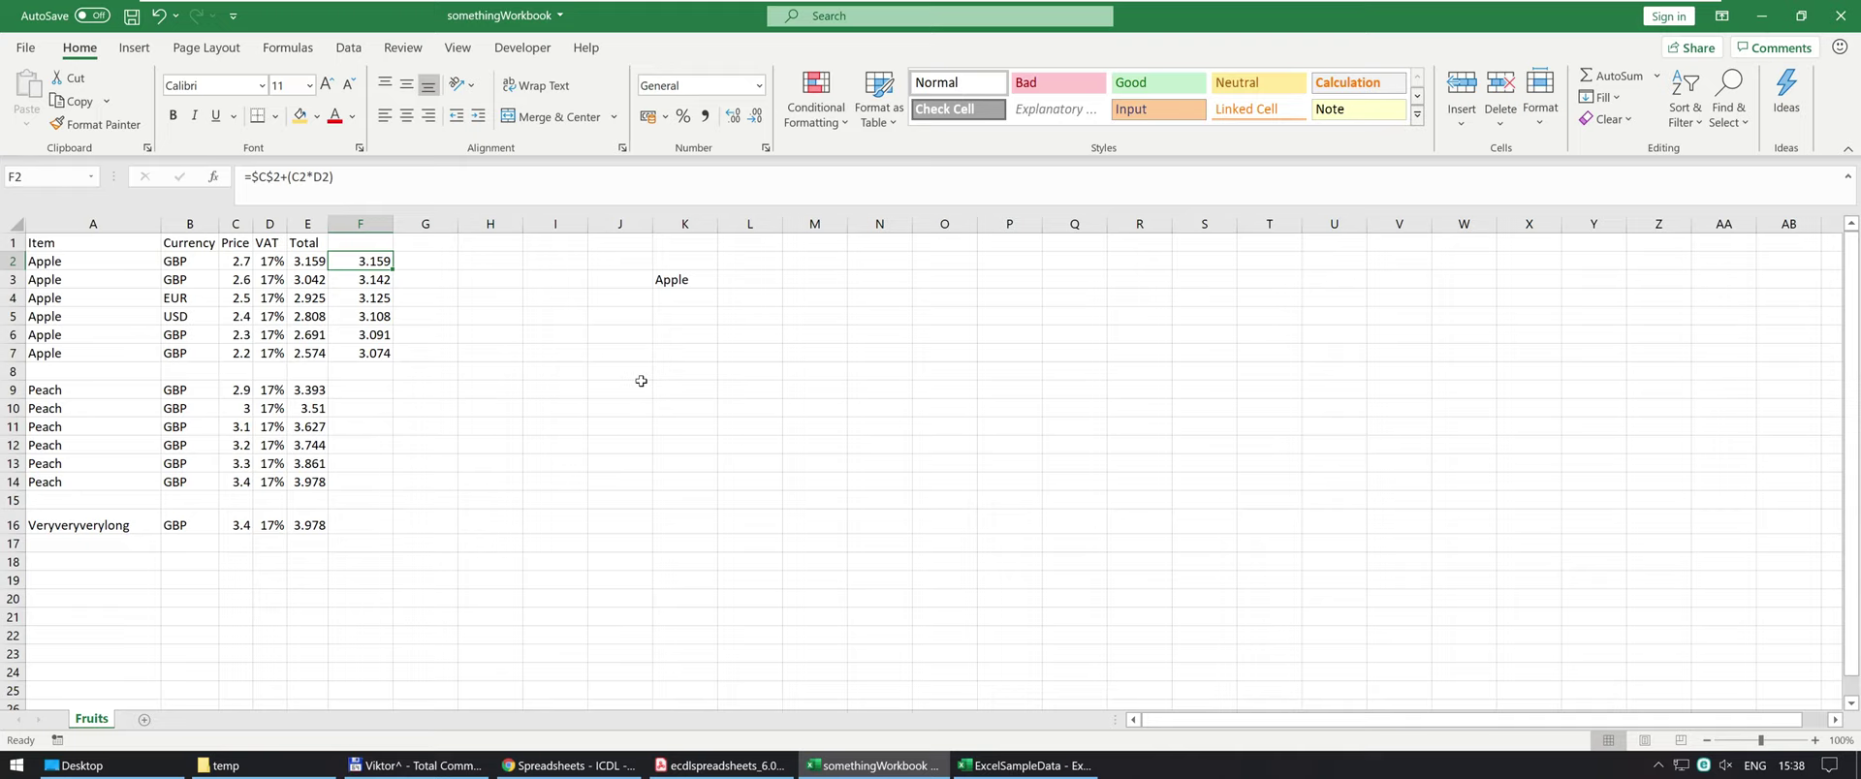
# Recheck the references of the formulas in F7, F6 and F5, and go back to F2.
pyautogui.press('Down')
pyautogui.press('Down')
pyautogui.press('Down')
pyautogui.press('Down')
pyautogui.press('Down')
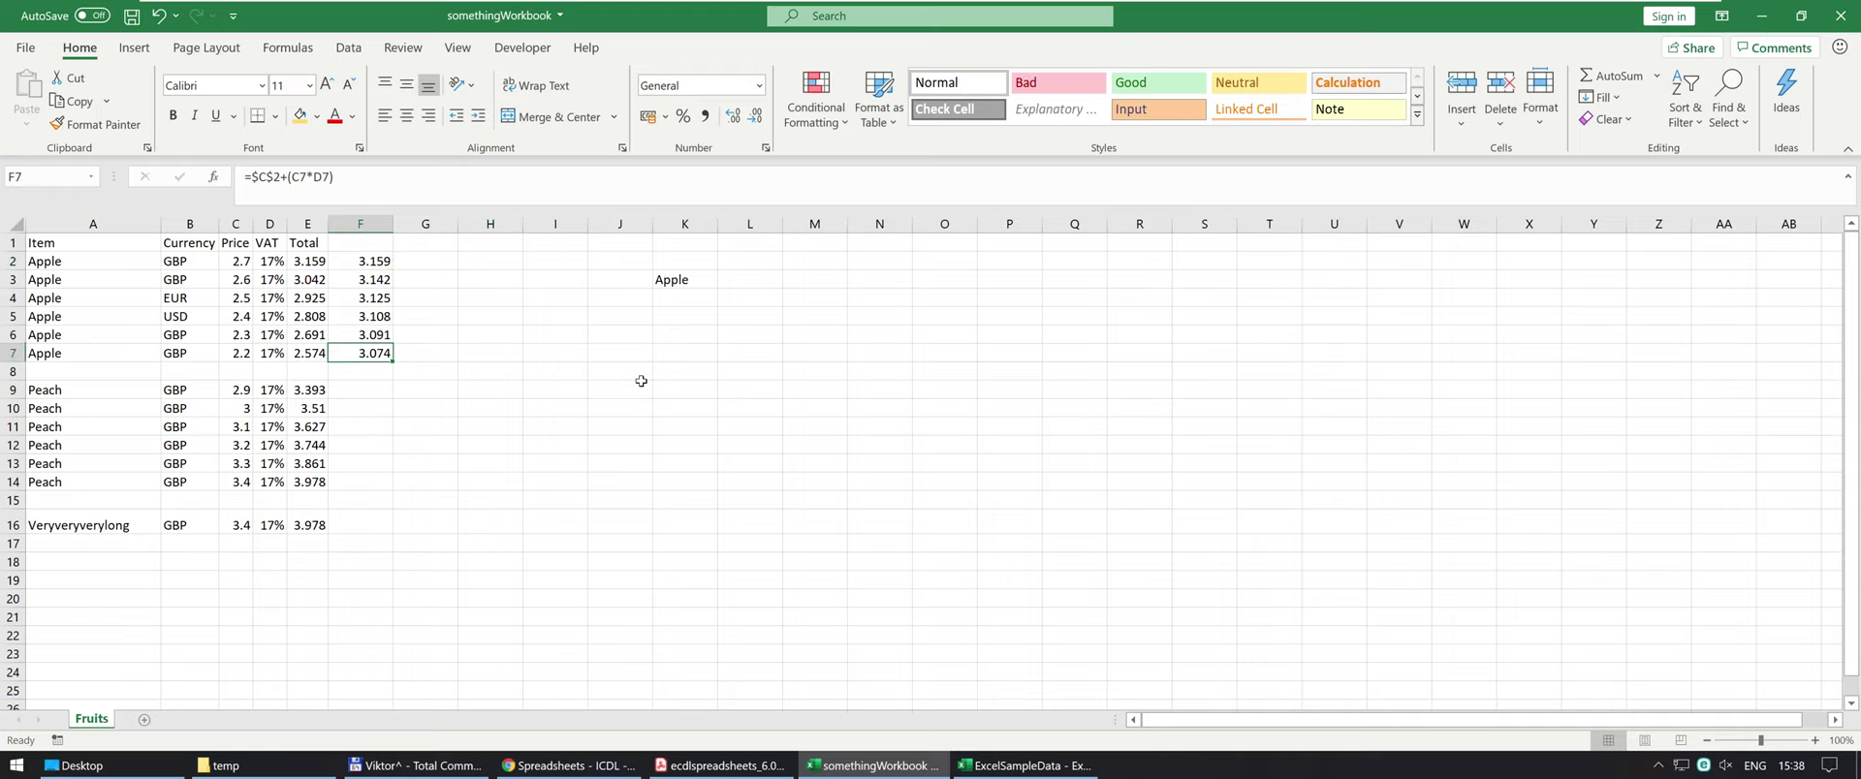
pyautogui.press('F2')
pyautogui.press('Escape')
pyautogui.press('Up')
pyautogui.press('F2')
pyautogui.press('Escape')
pyautogui.press('Up')
pyautogui.press('F2')
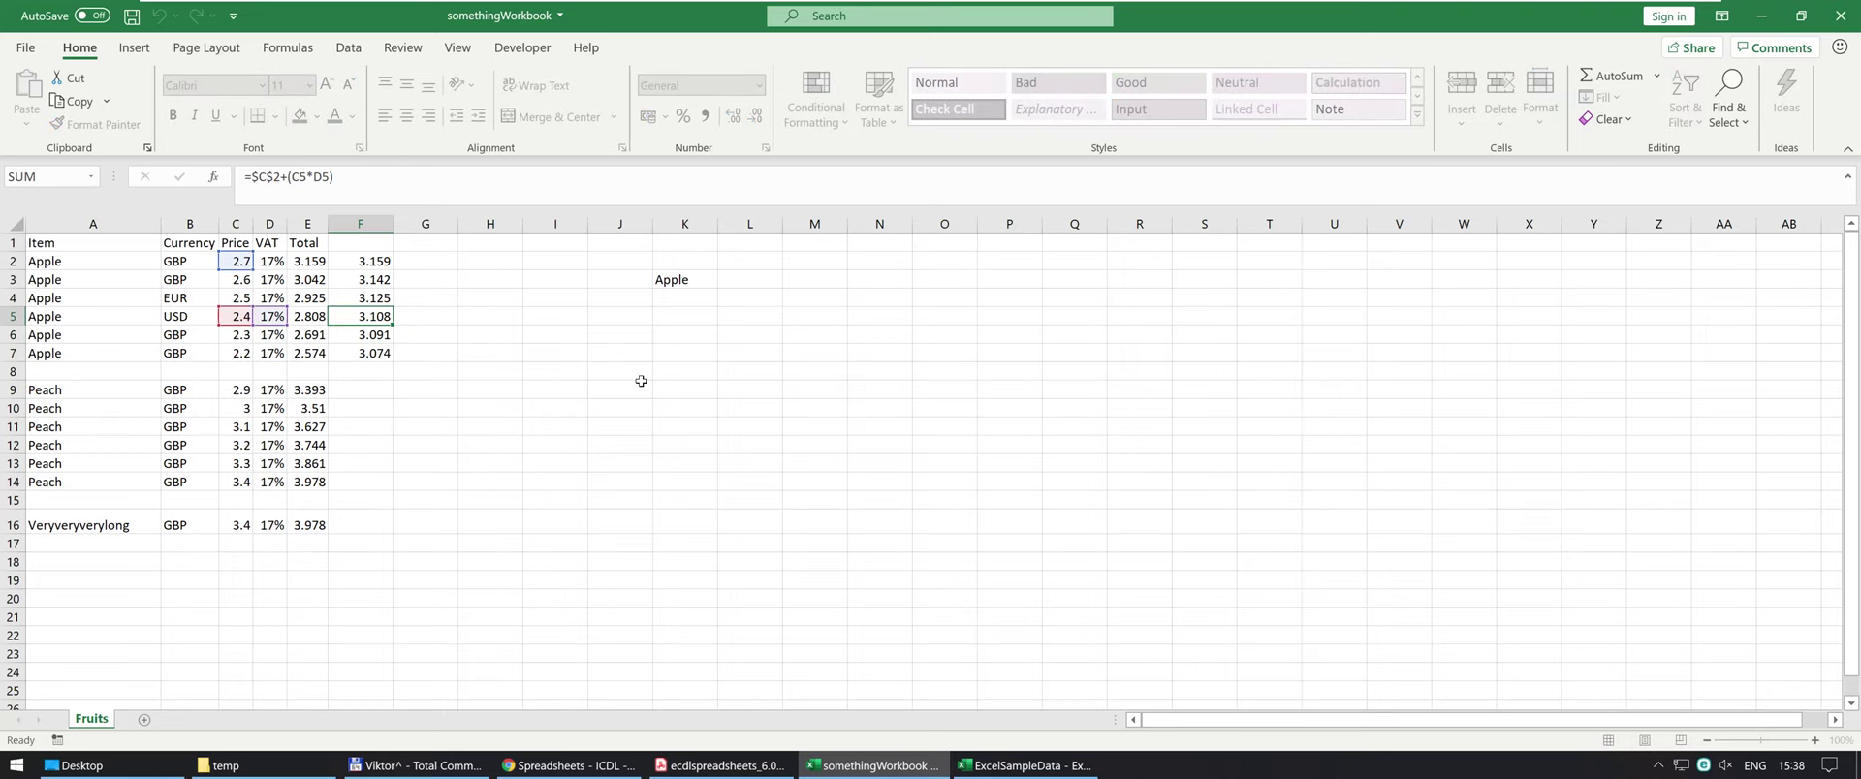
pyautogui.press('Escape')
pyautogui.press('Up')
pyautogui.press('Up')
pyautogui.press('Up')
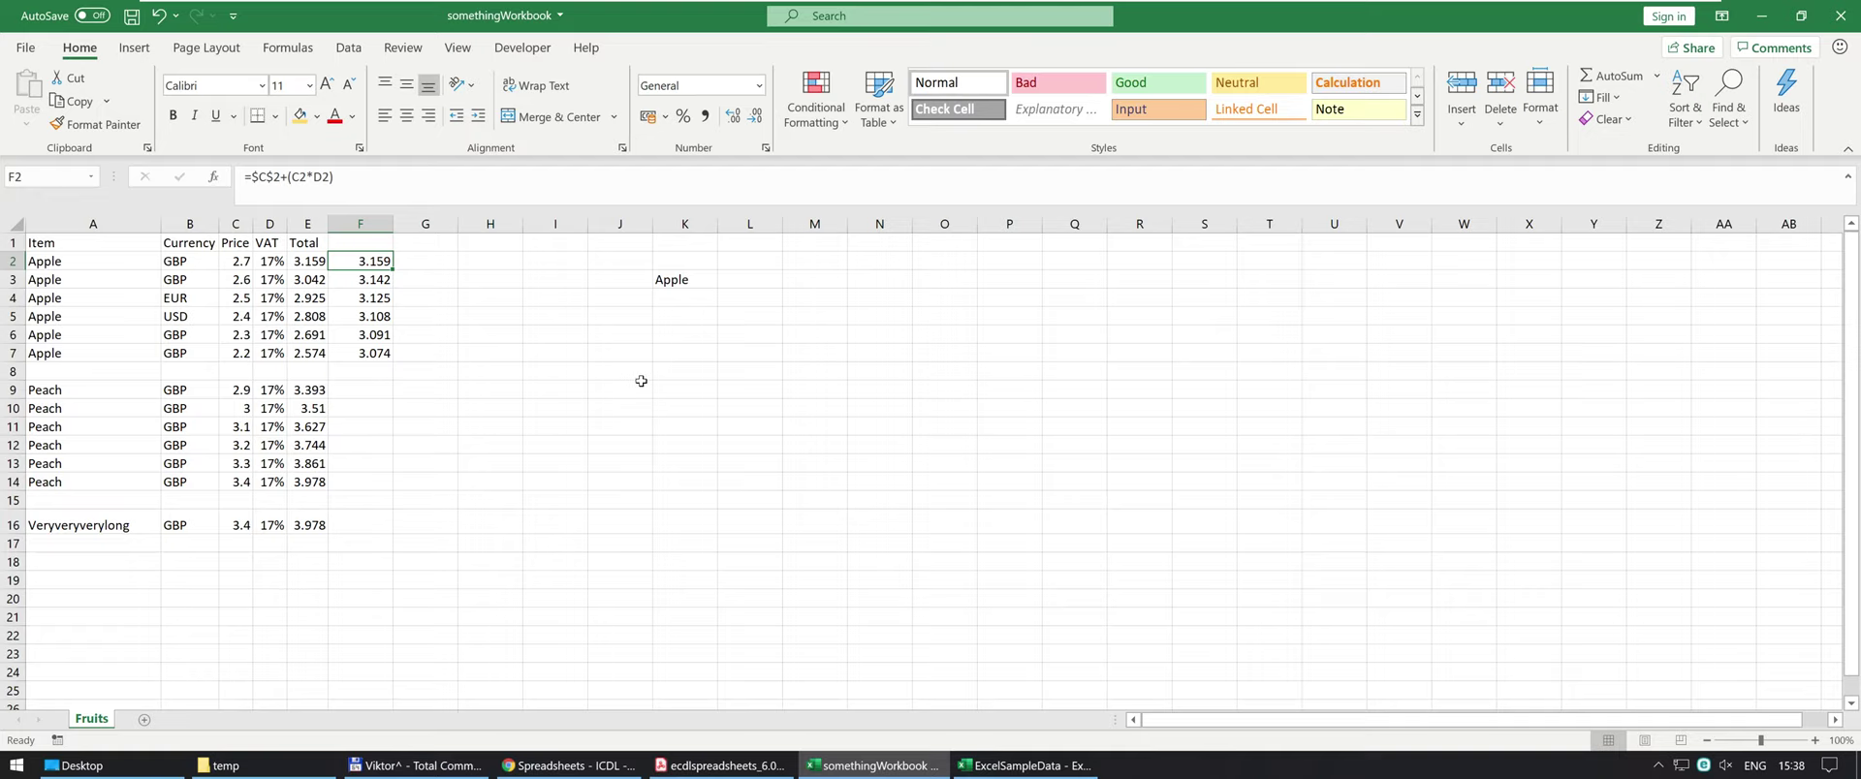
# Remove the dollar signs from the first reference in F2's formula and re-enter it as $C$2.
pyautogui.click(252, 176)
pyautogui.press('Delete')
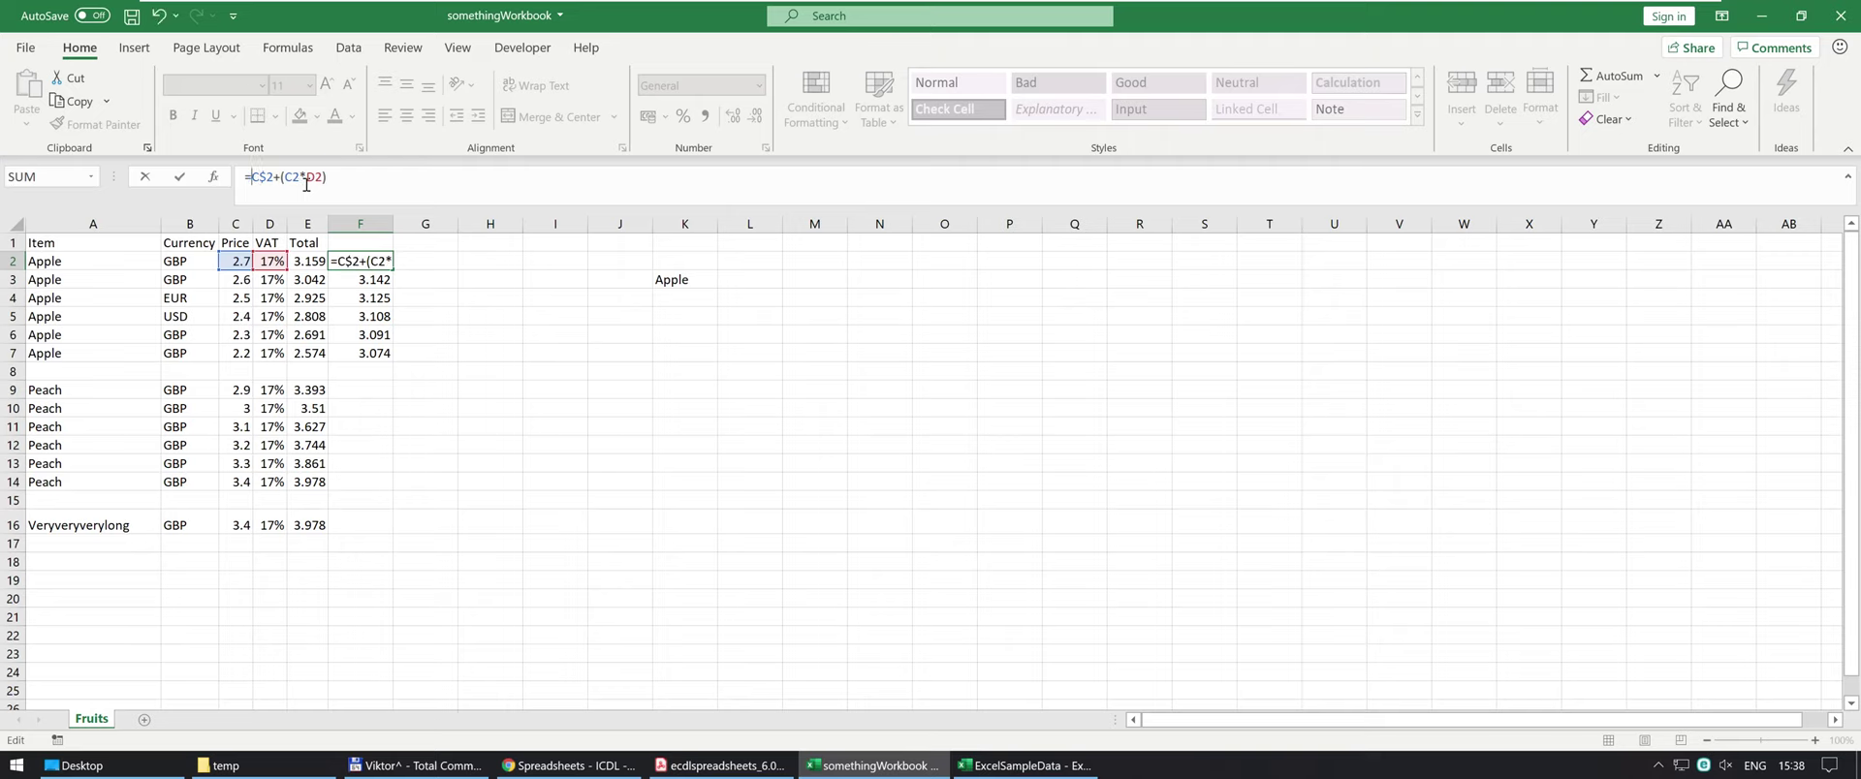
pyautogui.press('Delete')
pyautogui.press('Left')
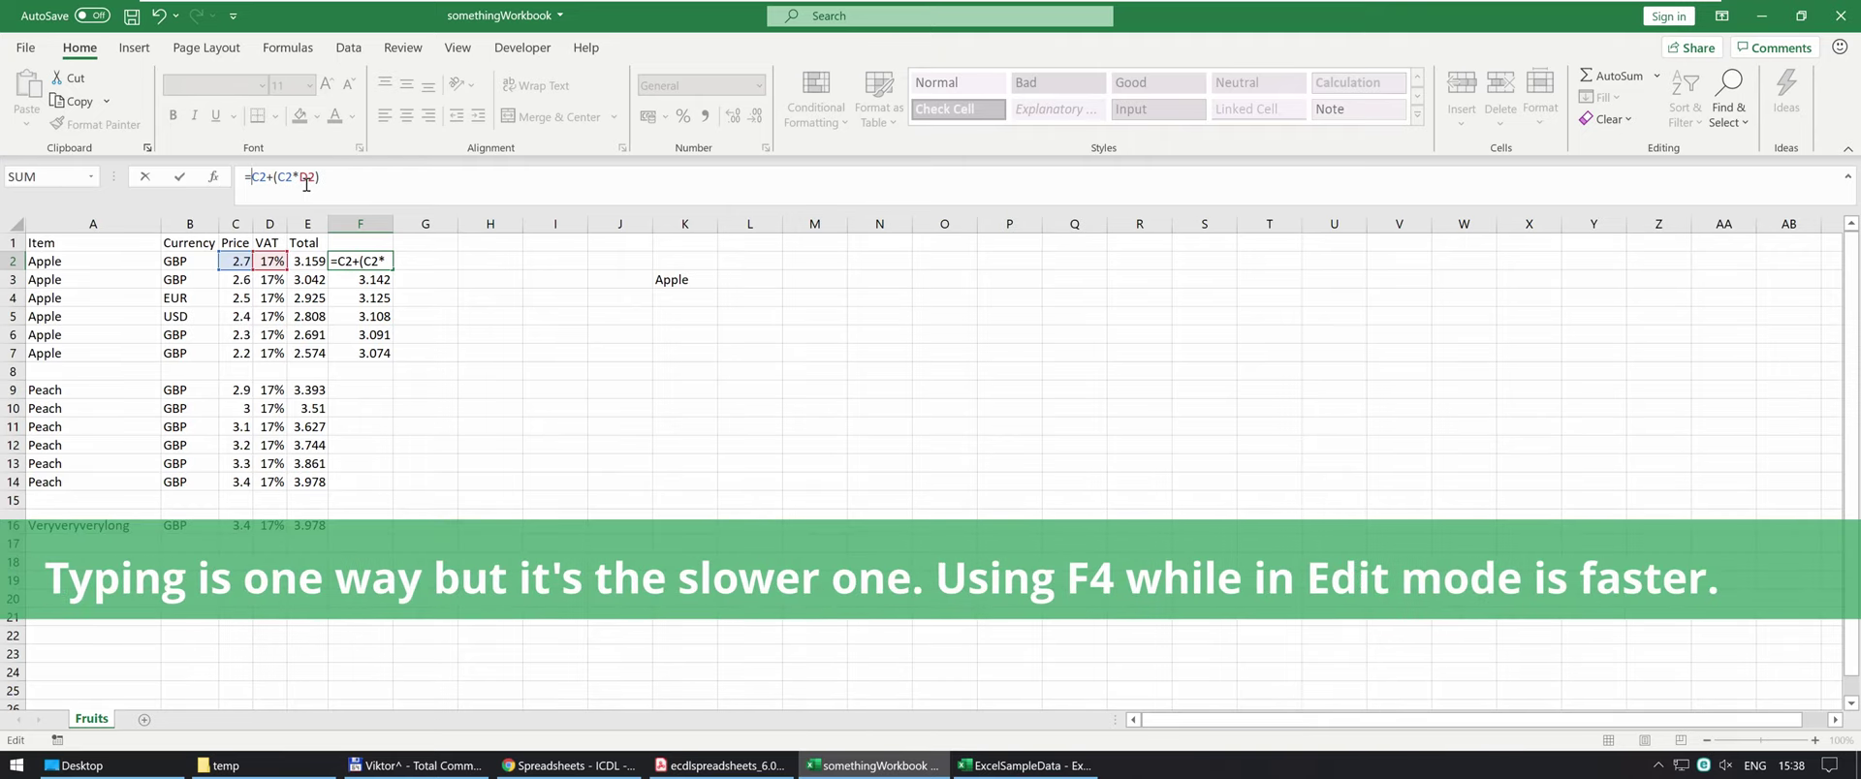
pyautogui.write('$')
pyautogui.press('Right')
pyautogui.write('$')
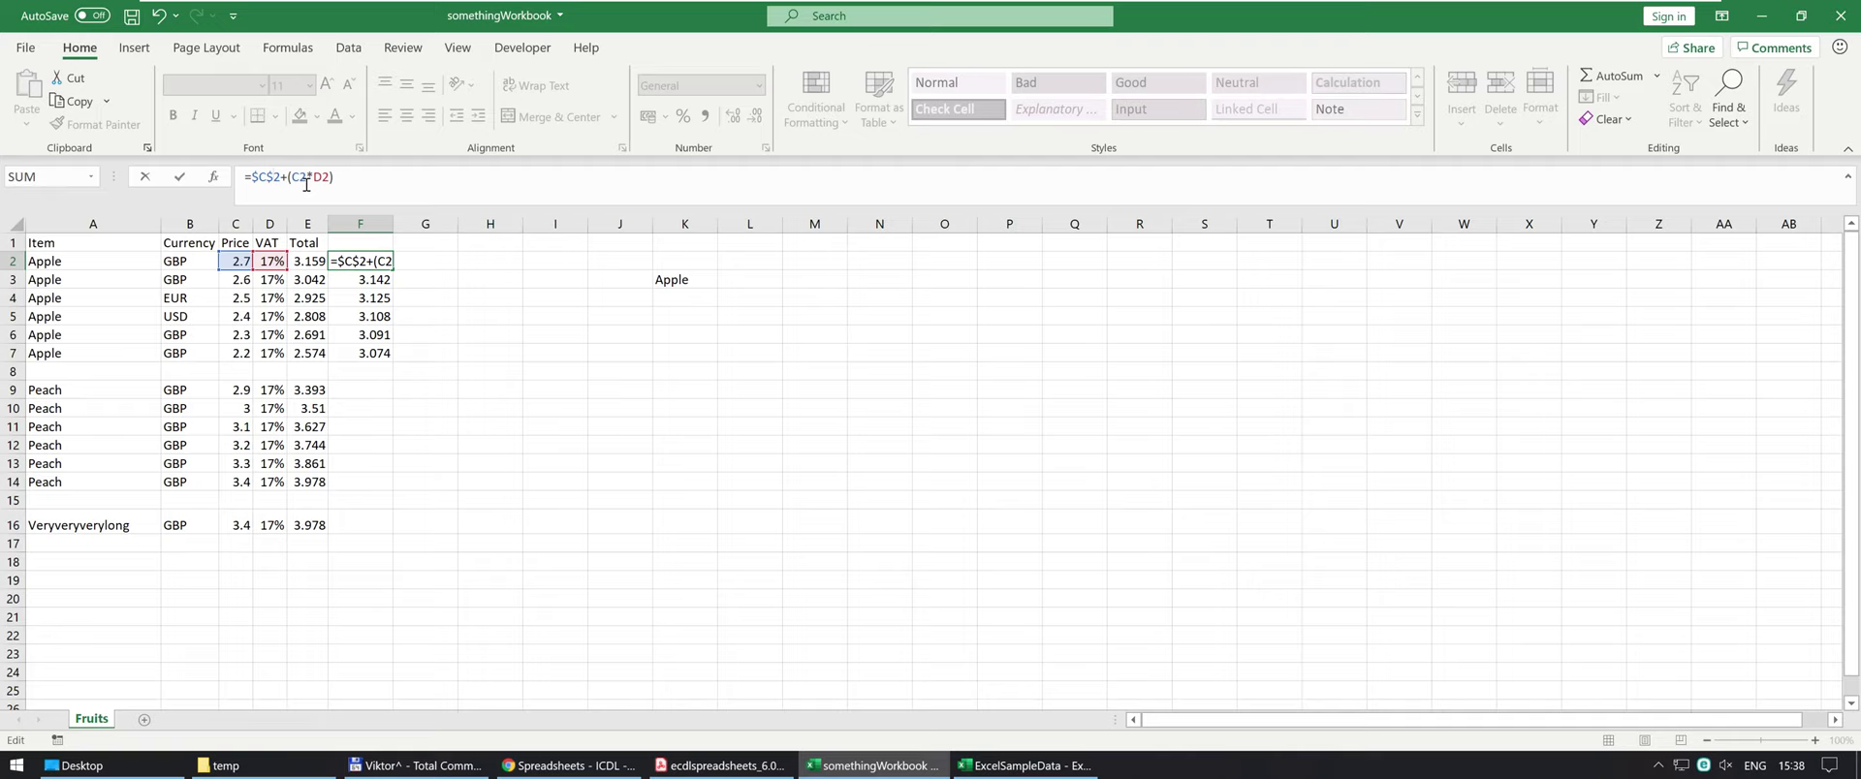
# Cycle the first C2 reference in F2's formula repeatedly through its absolute, mixed and relative forms.
pyautogui.press('F4')
pyautogui.press('F4')
pyautogui.press('F4')
pyautogui.press('F4')
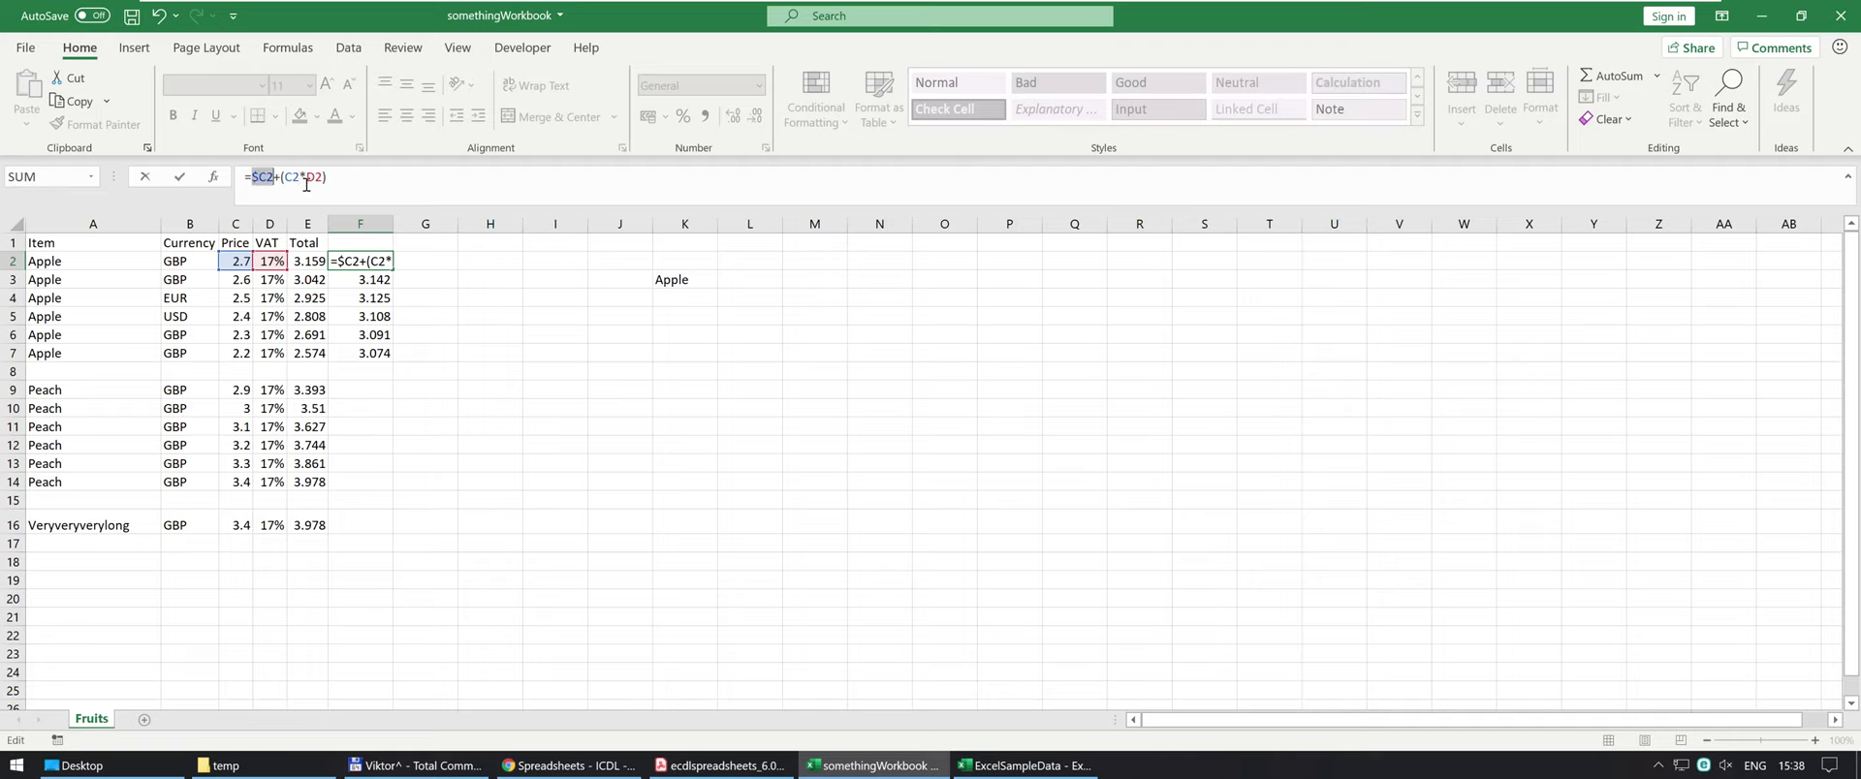
pyautogui.press('F4')
pyautogui.press('F4')
pyautogui.press('F4')
pyautogui.press('F4')
pyautogui.press('F4')
pyautogui.press('F4')
pyautogui.press('F4')
pyautogui.press('F4')
pyautogui.press('F4')
pyautogui.press('F4')
pyautogui.press('F4')
pyautogui.press('F4')
pyautogui.press('F4')
pyautogui.press('F4')
pyautogui.press('F4')
# Make all references in F2's formula absolute at once, so it reads =$C$2+($C$2*$D$2).
pyautogui.moveTo(251, 176); pyautogui.dragTo(322, 177)
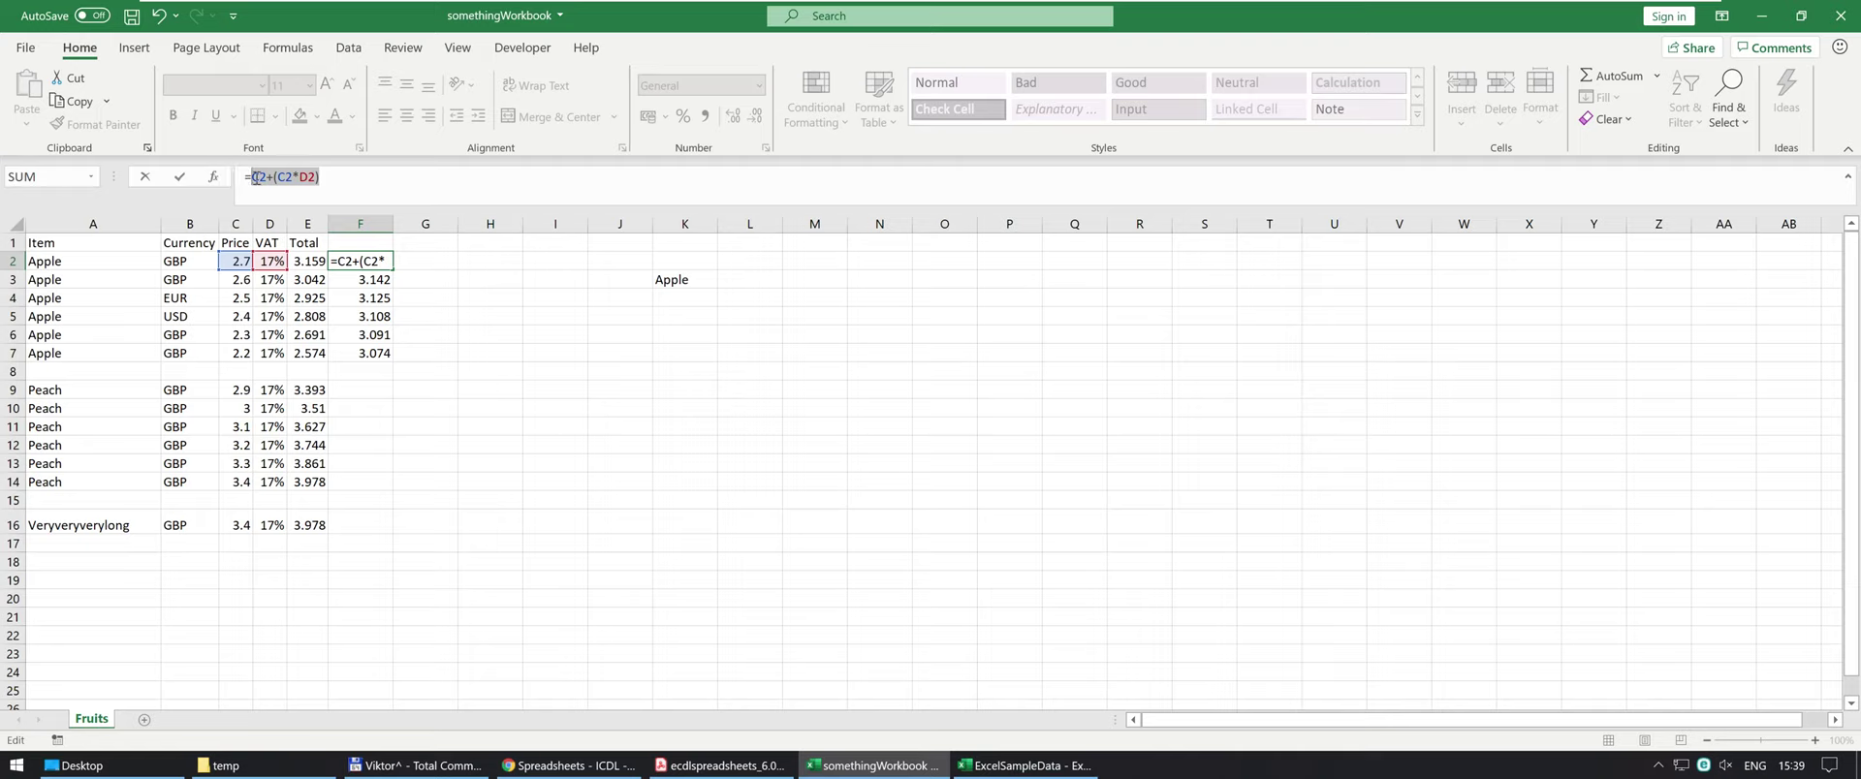
pyautogui.press('F4')
pyautogui.press('F4')
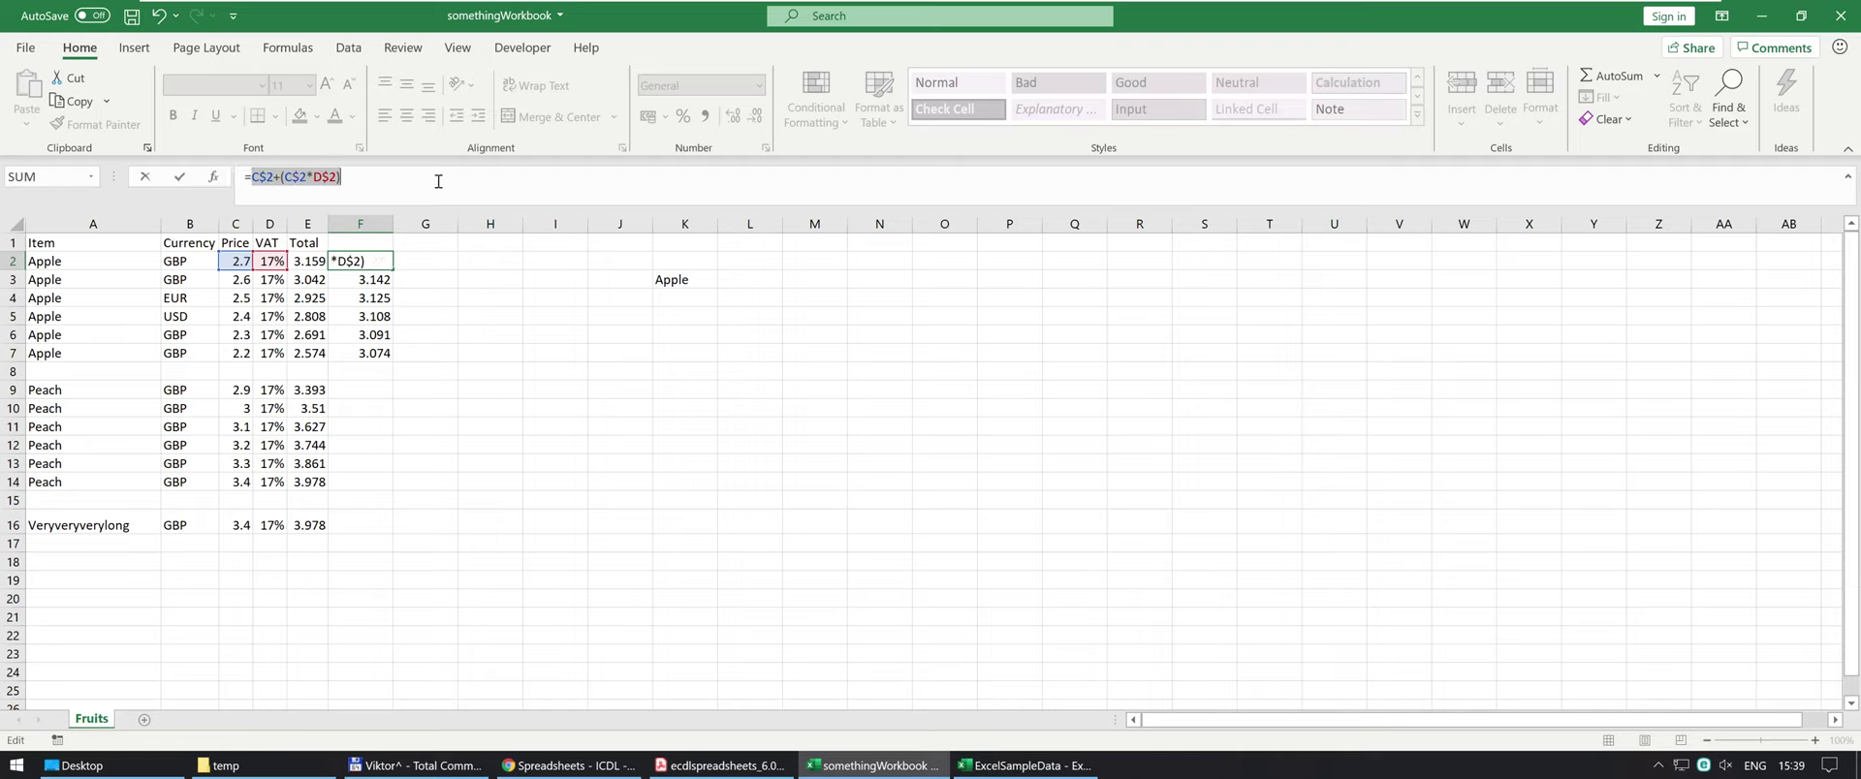
pyautogui.press('F4')
pyautogui.press('F4')
pyautogui.press('F4')
pyautogui.press('F4')
pyautogui.press('F4')
pyautogui.press('F4')
pyautogui.press('F4')
pyautogui.hotkey('ctrl', 'Return')
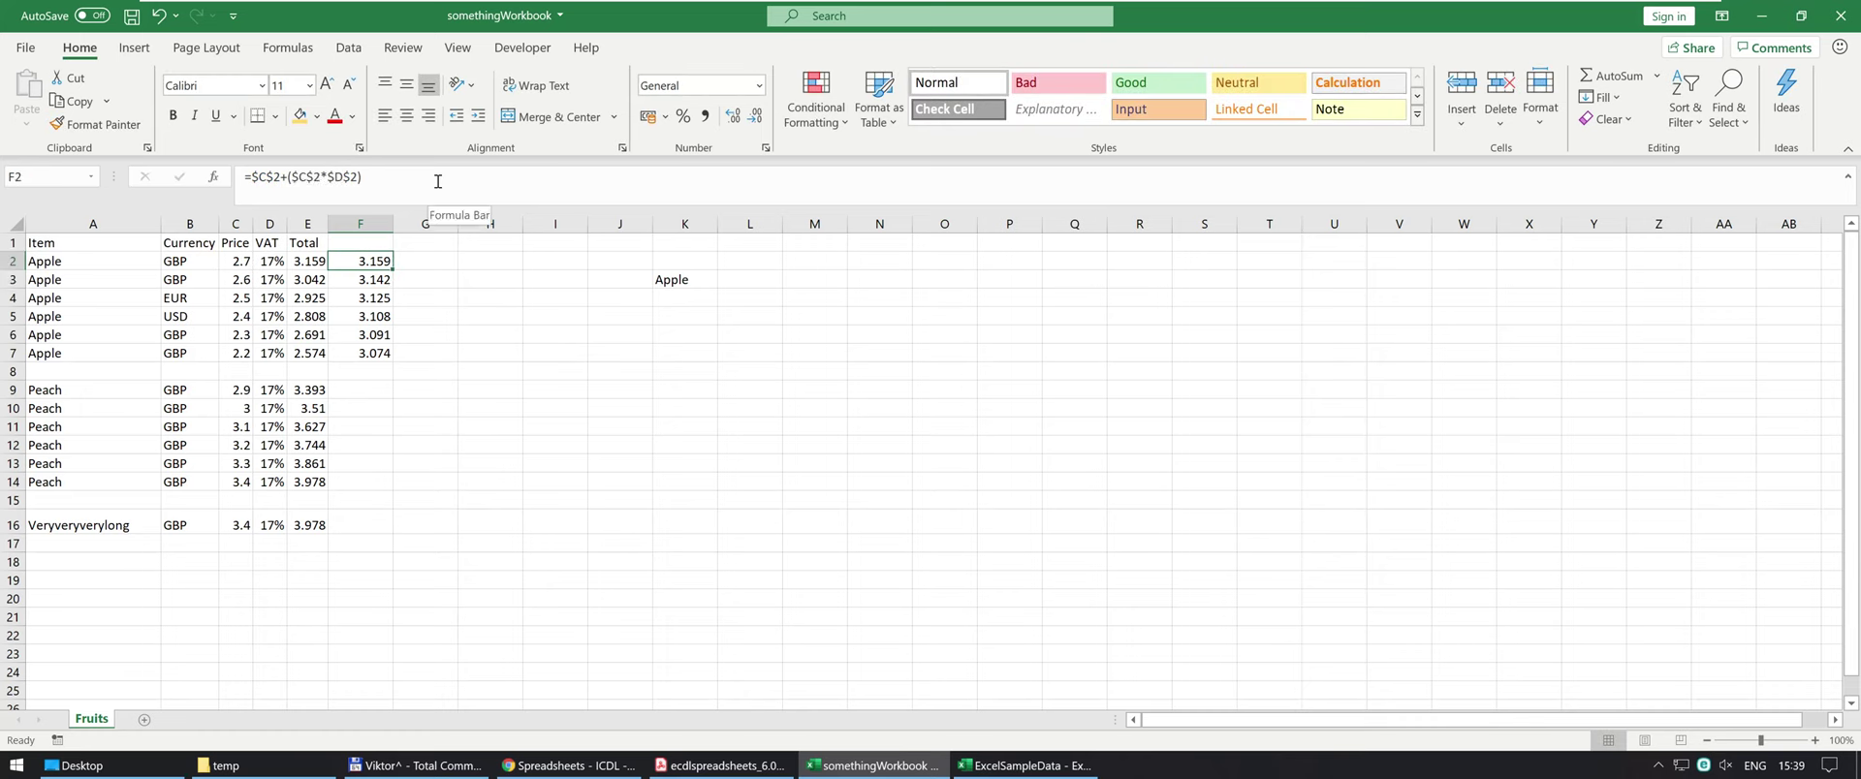
# Copy the fully absolute formula from F2 over the range F2:F7.
pyautogui.hotkey('ctrl', 'c')
pyautogui.hotkey('ctrl', 'Down')
pyautogui.hotkey('ctrl', 'shift', 'Up')
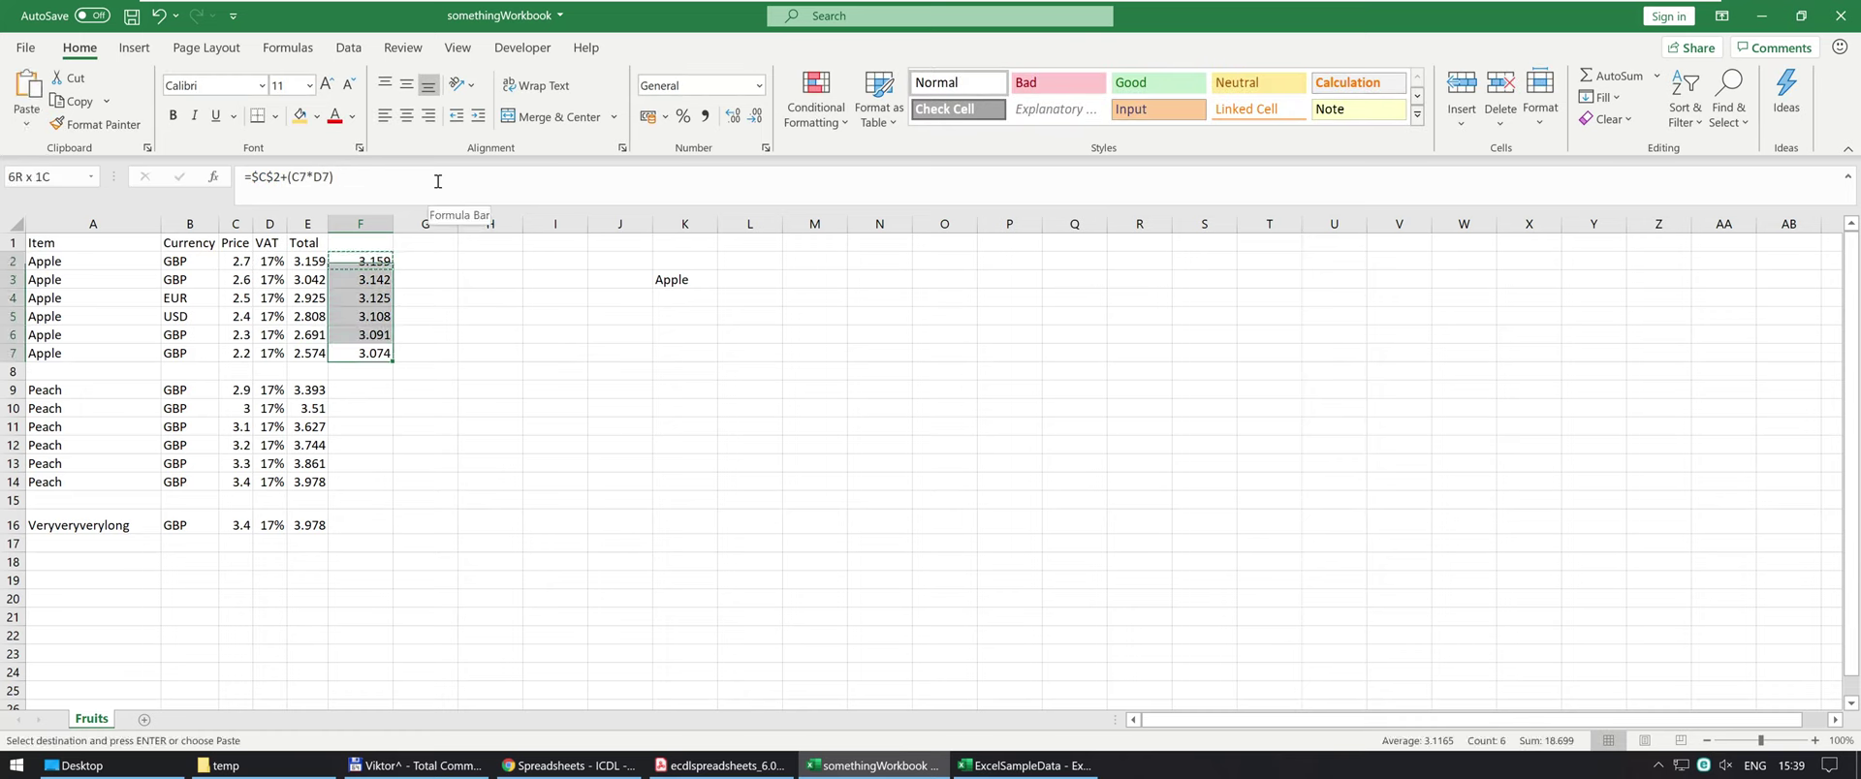
pyautogui.hotkey('ctrl', 'v')
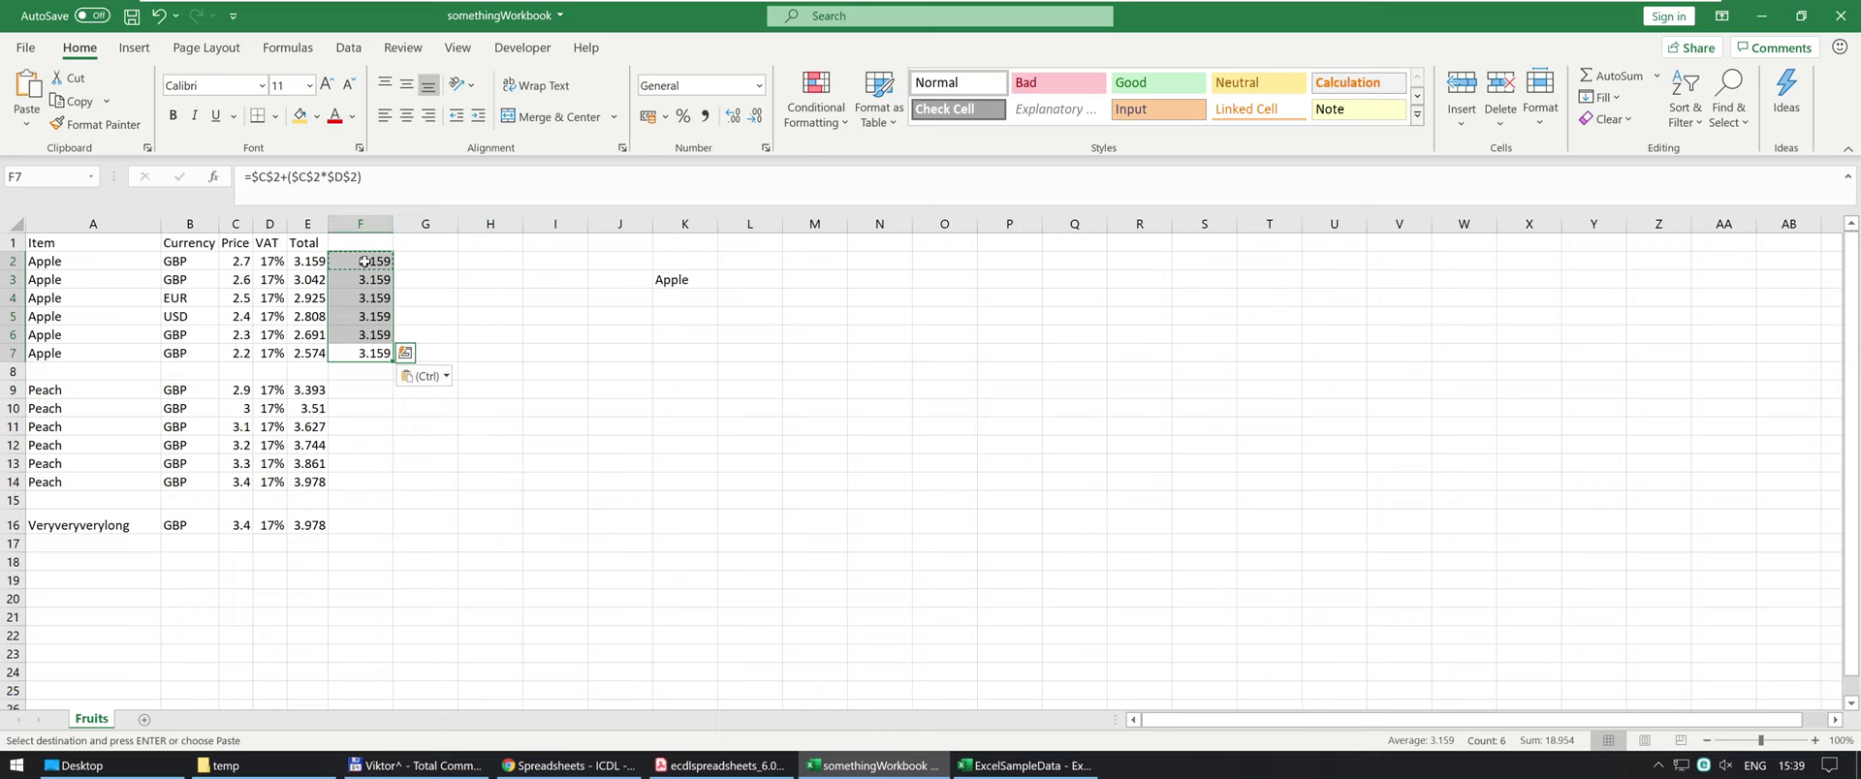
# Inspect the cells referenced by the pasted formulas in column F down to F7, and move back up to F1.
pyautogui.click(363, 261)
pyautogui.press('Down')
pyautogui.press('Down')
pyautogui.press('Down')
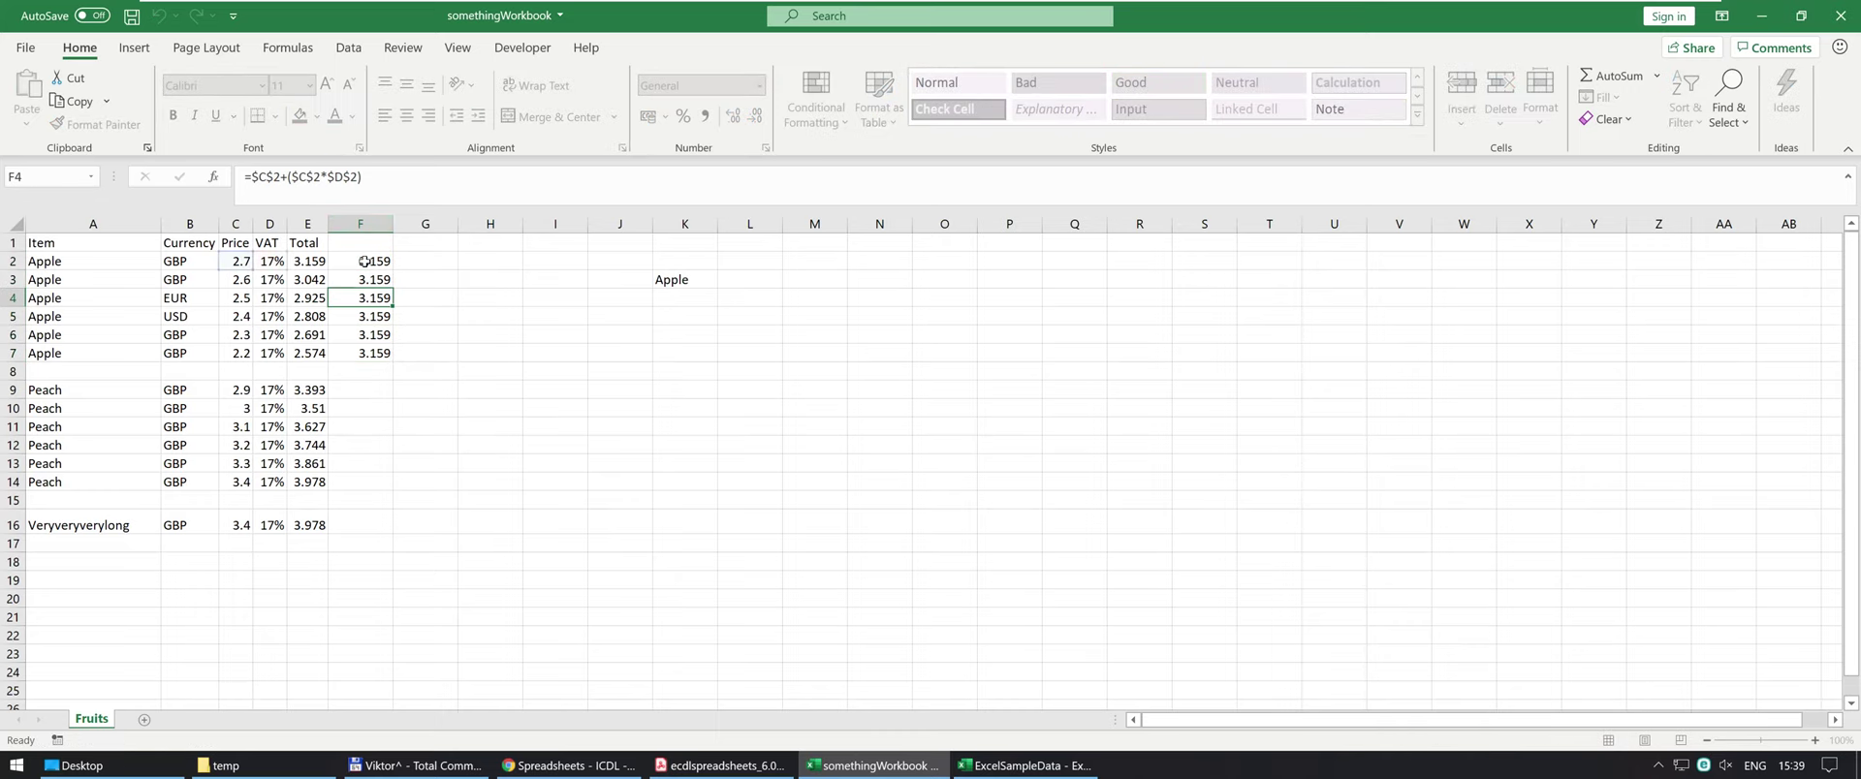
pyautogui.press('F2')
pyautogui.press('Return')
pyautogui.press('F2')
pyautogui.press('Return')
pyautogui.press('F2')
pyautogui.press('Escape')
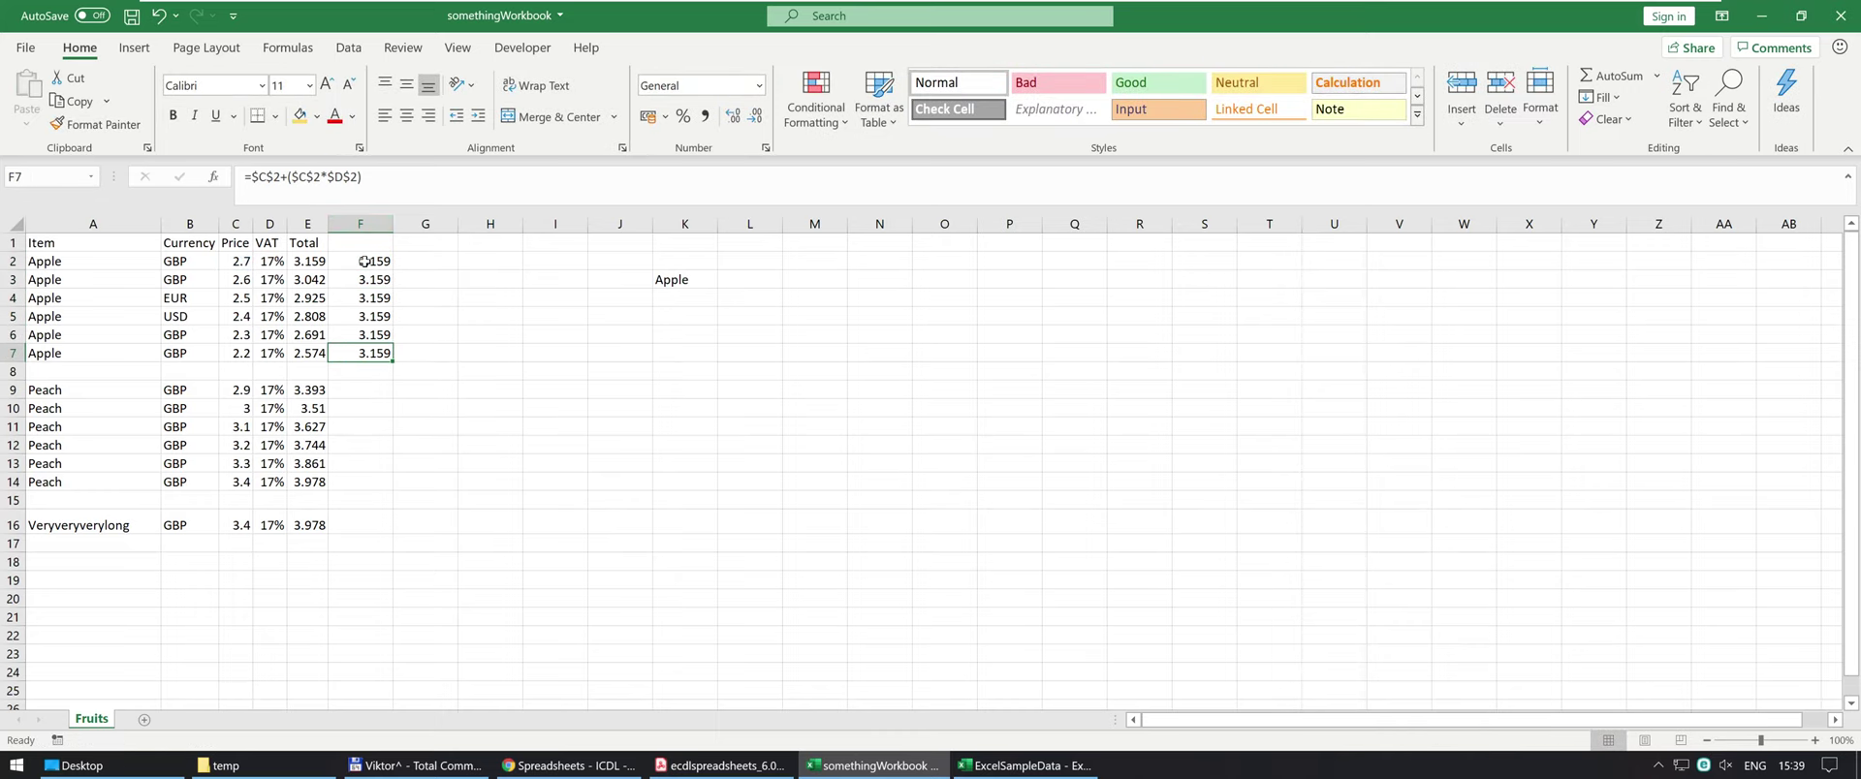
pyautogui.press('Up')
pyautogui.press('Up')
pyautogui.press('Up')
pyautogui.press('Up')
pyautogui.press('Up')
pyautogui.press('Up')
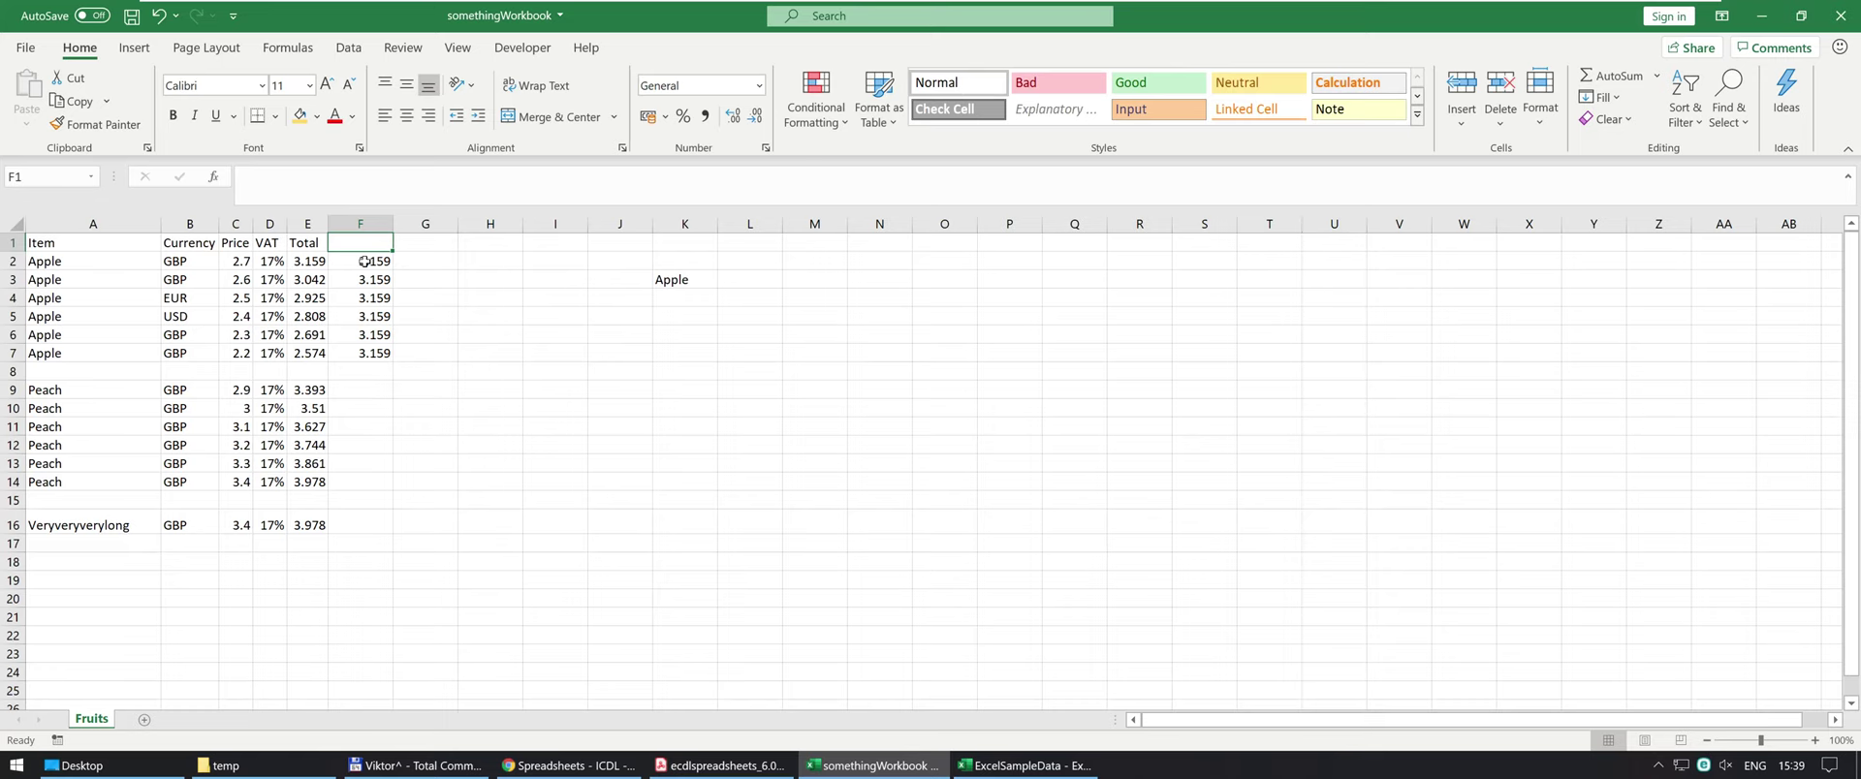
# Deselect the highlighted item in the Acrobat Reader syllabus, switch back to Excel and clear column F of the Fruits sheet.
pyautogui.hotkey('alt', 'Tab')
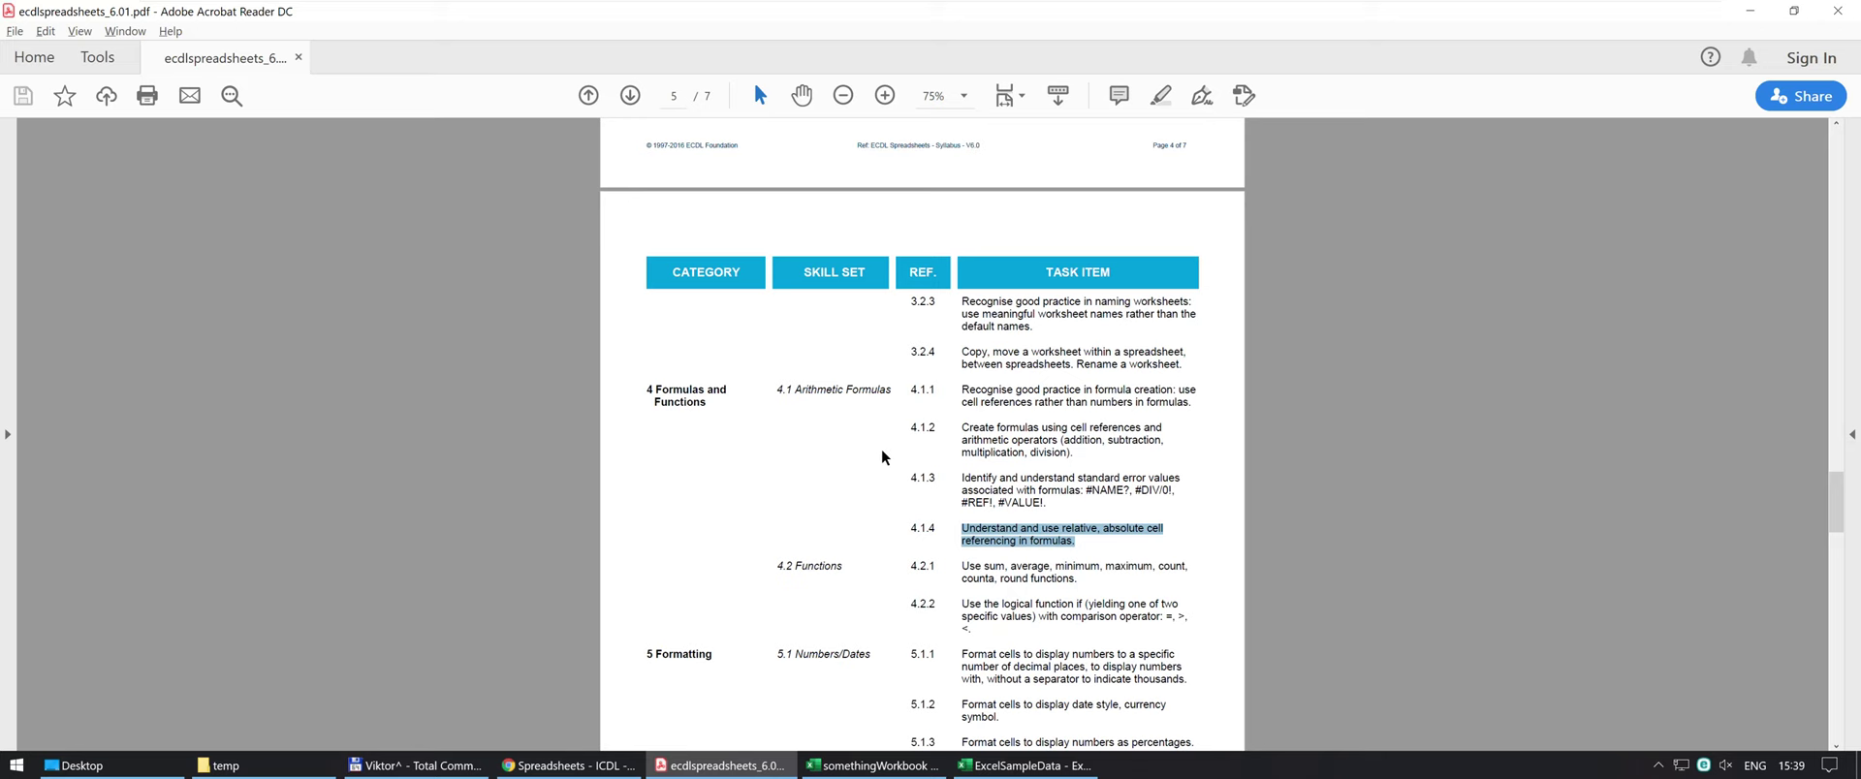
pyautogui.click(1096, 597)
pyautogui.hotkey('alt', 'Tab')
pyautogui.click(359, 224)
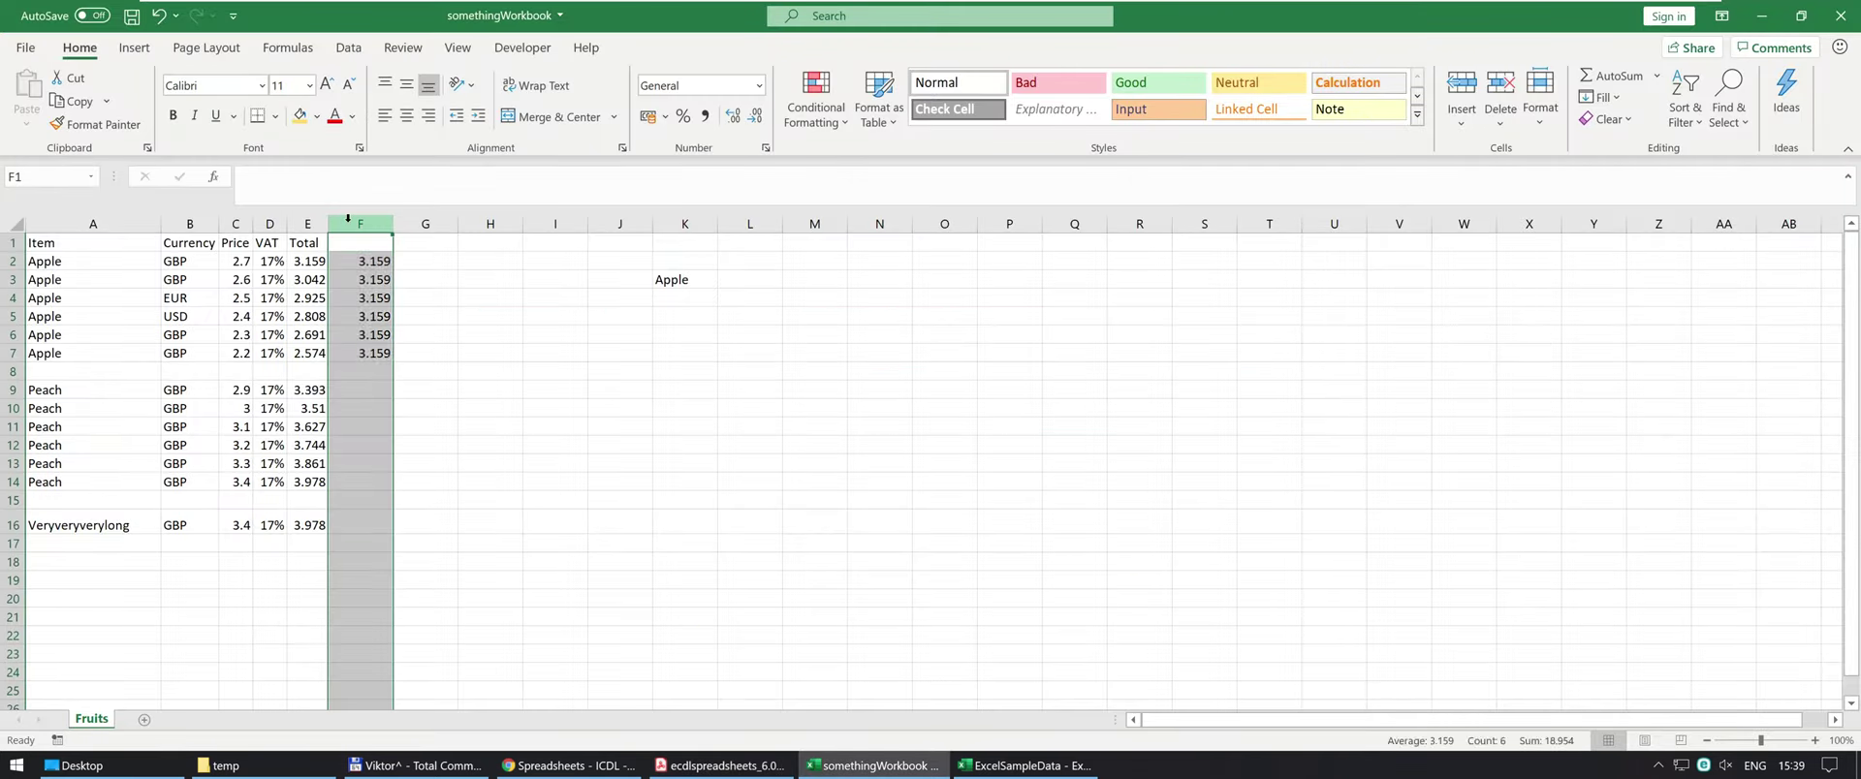
# Switch to the syllabus in Acrobat Reader and highlight task item 4.2.1 about the sum, average, minimum, maximum, count, counta and round functions.
pyautogui.hotkey('alt', 'Tab')
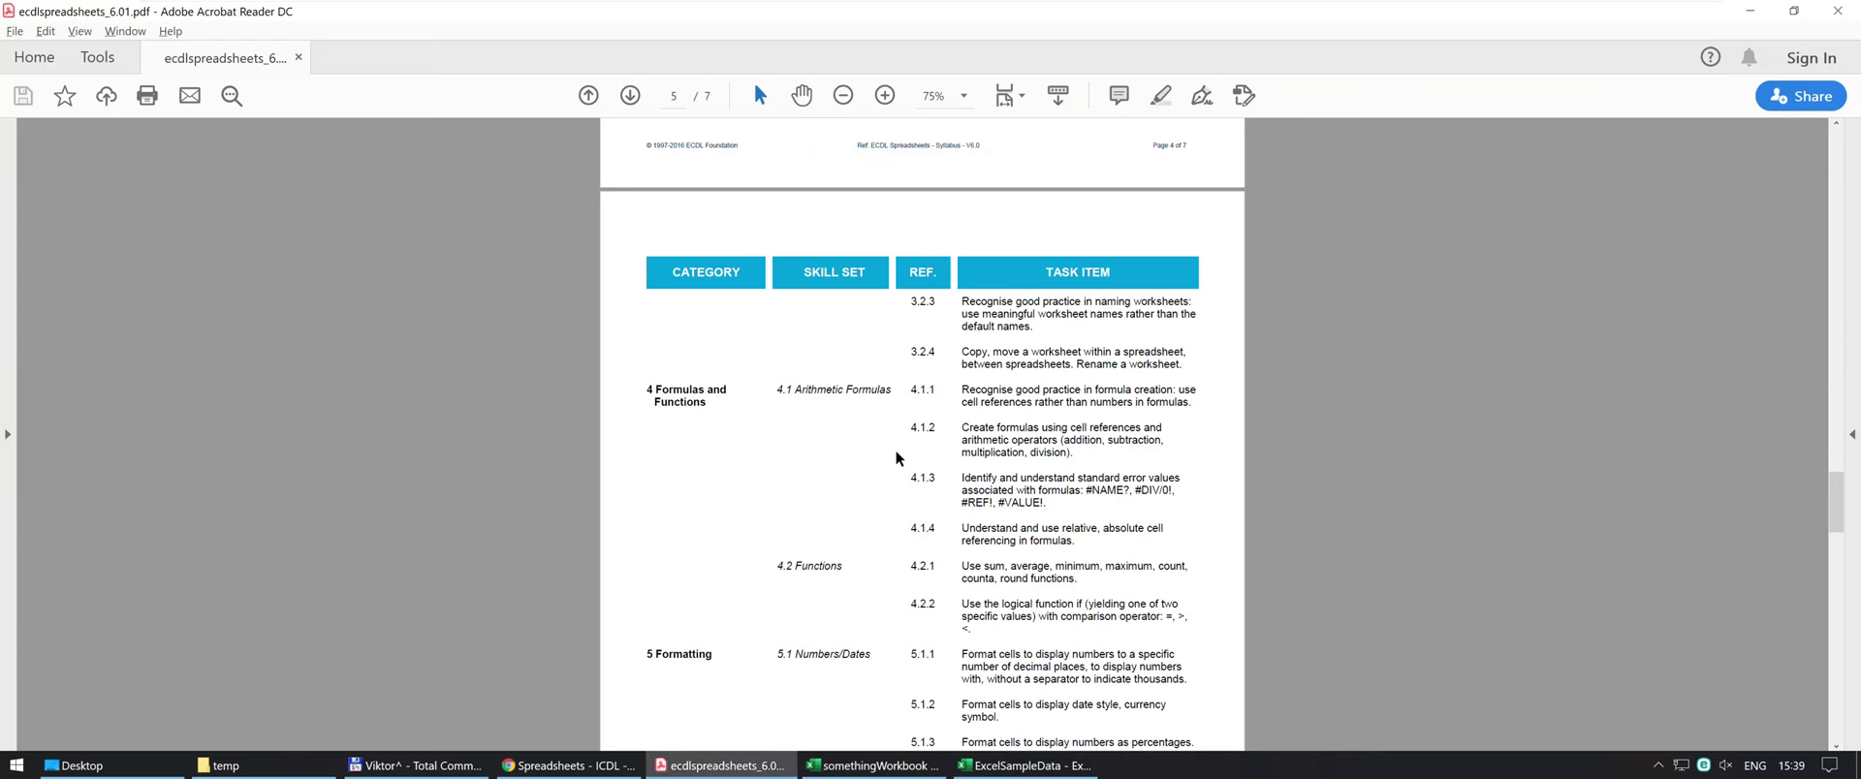
pyautogui.moveTo(1116, 586)
pyautogui.mouseDown()
pyautogui.moveTo(1037, 570)
pyautogui.moveTo(1080, 580)
pyautogui.mouseUp()
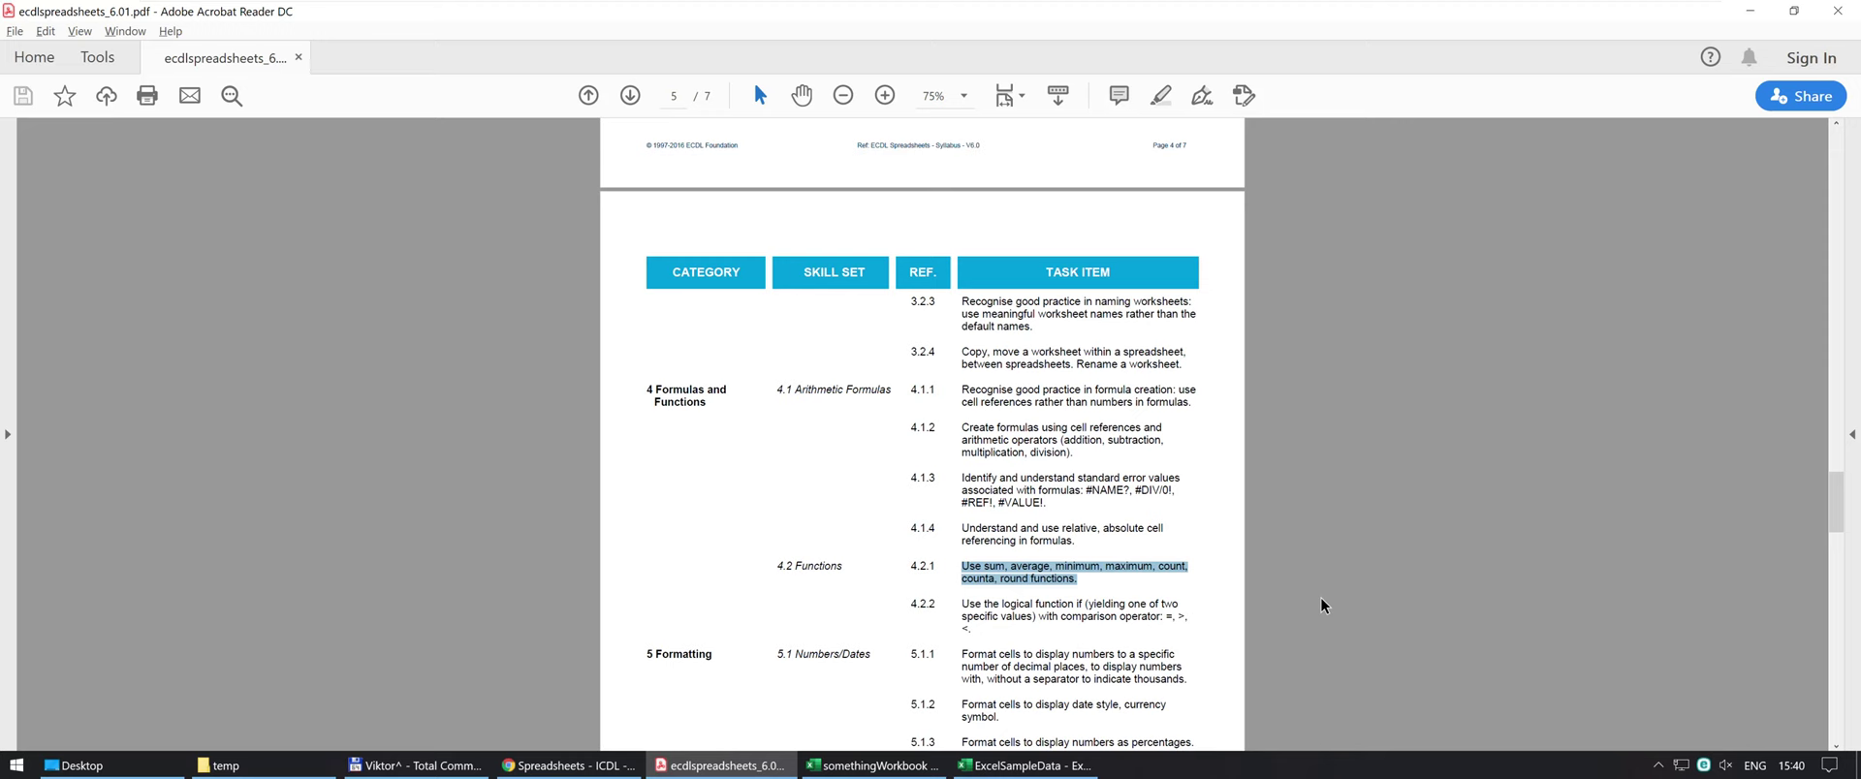
# Switch to Excel and enter the labels total in D18 and avg in D19.
pyautogui.hotkey('alt', 'Tab')
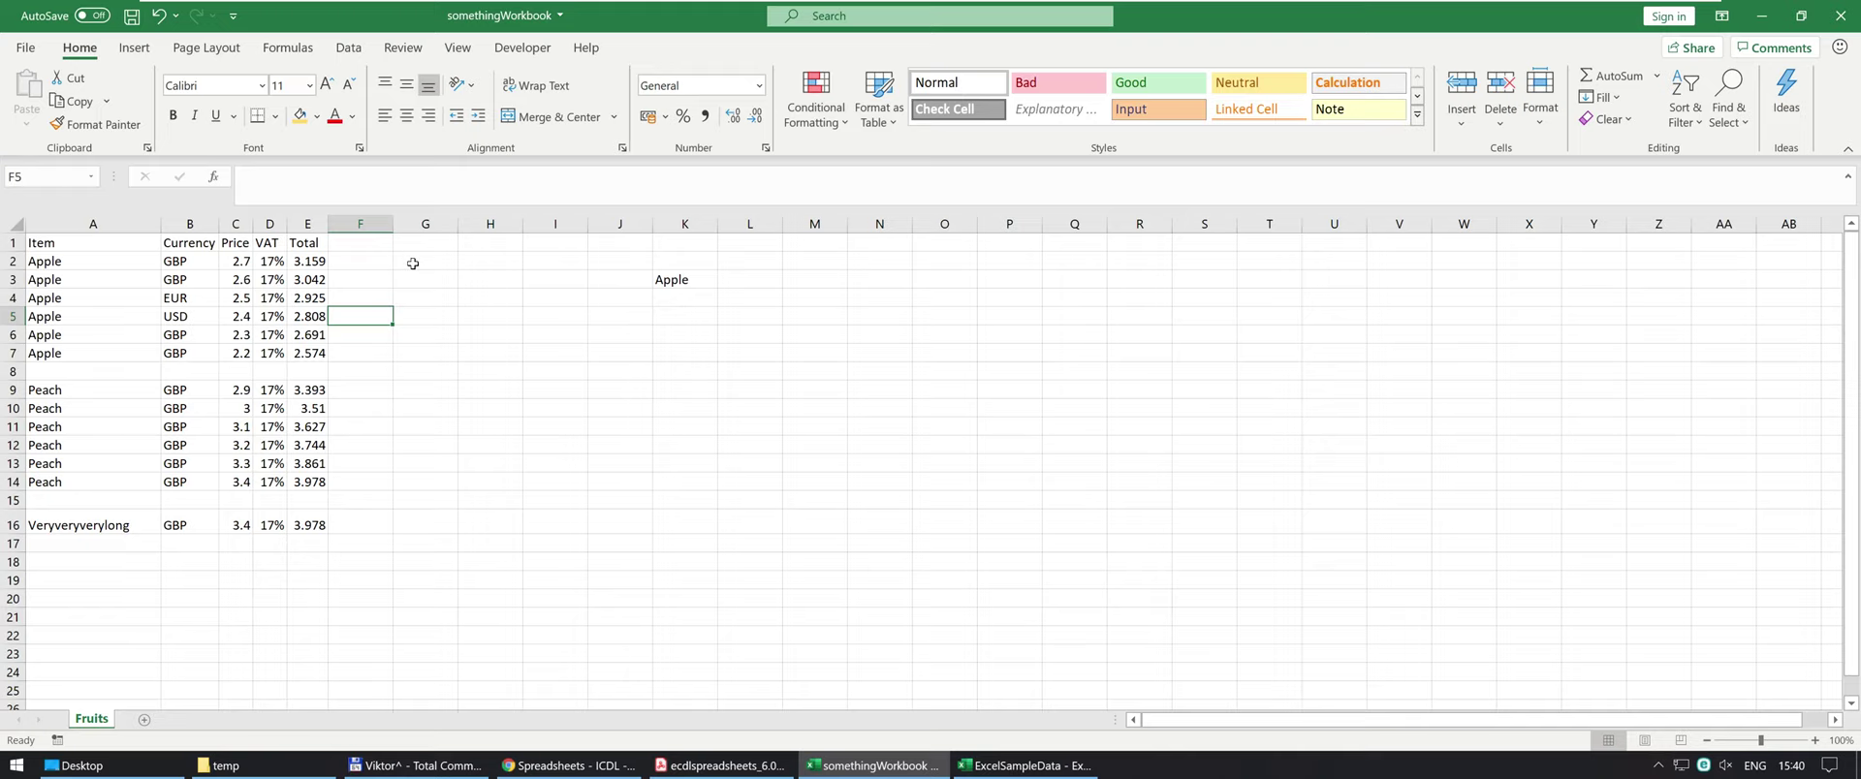
pyautogui.click(257, 564)
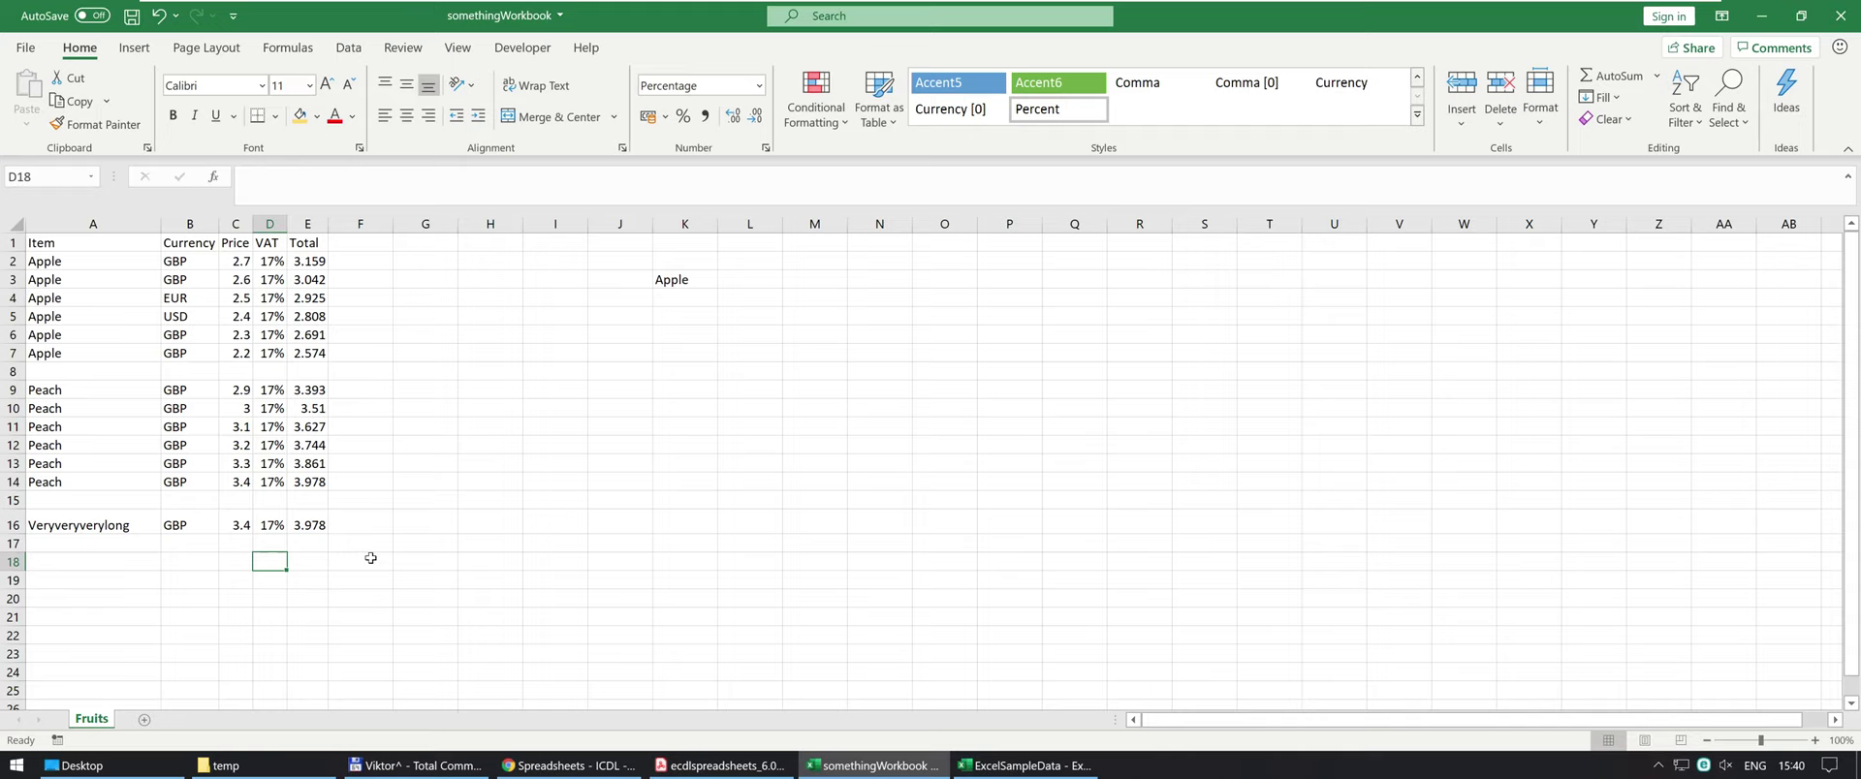
pyautogui.write('total')
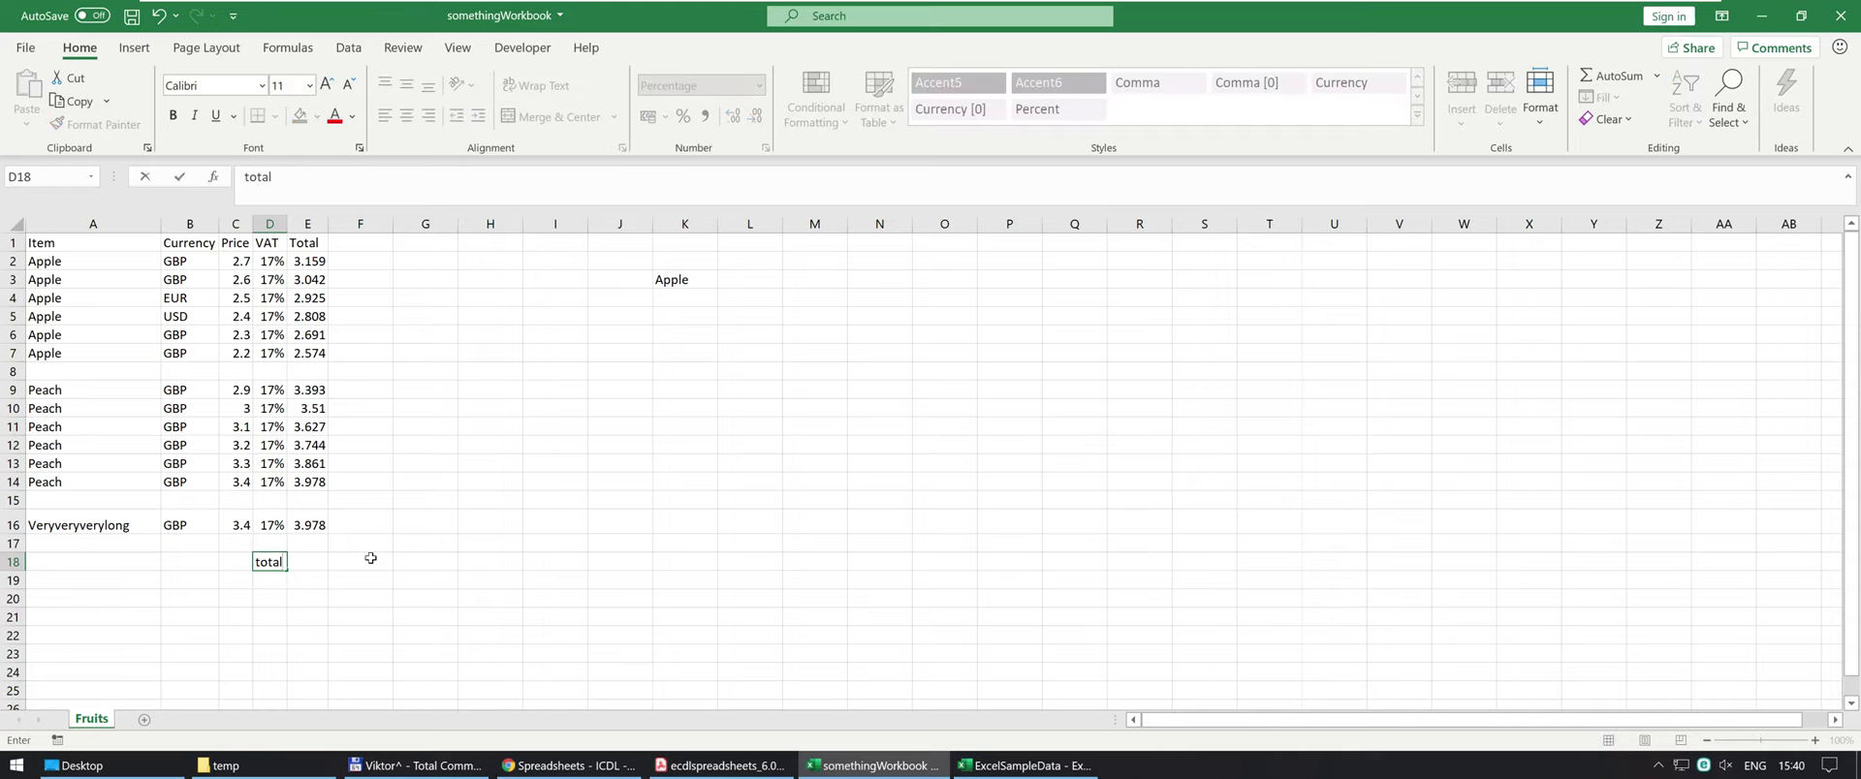
pyautogui.press('Return')
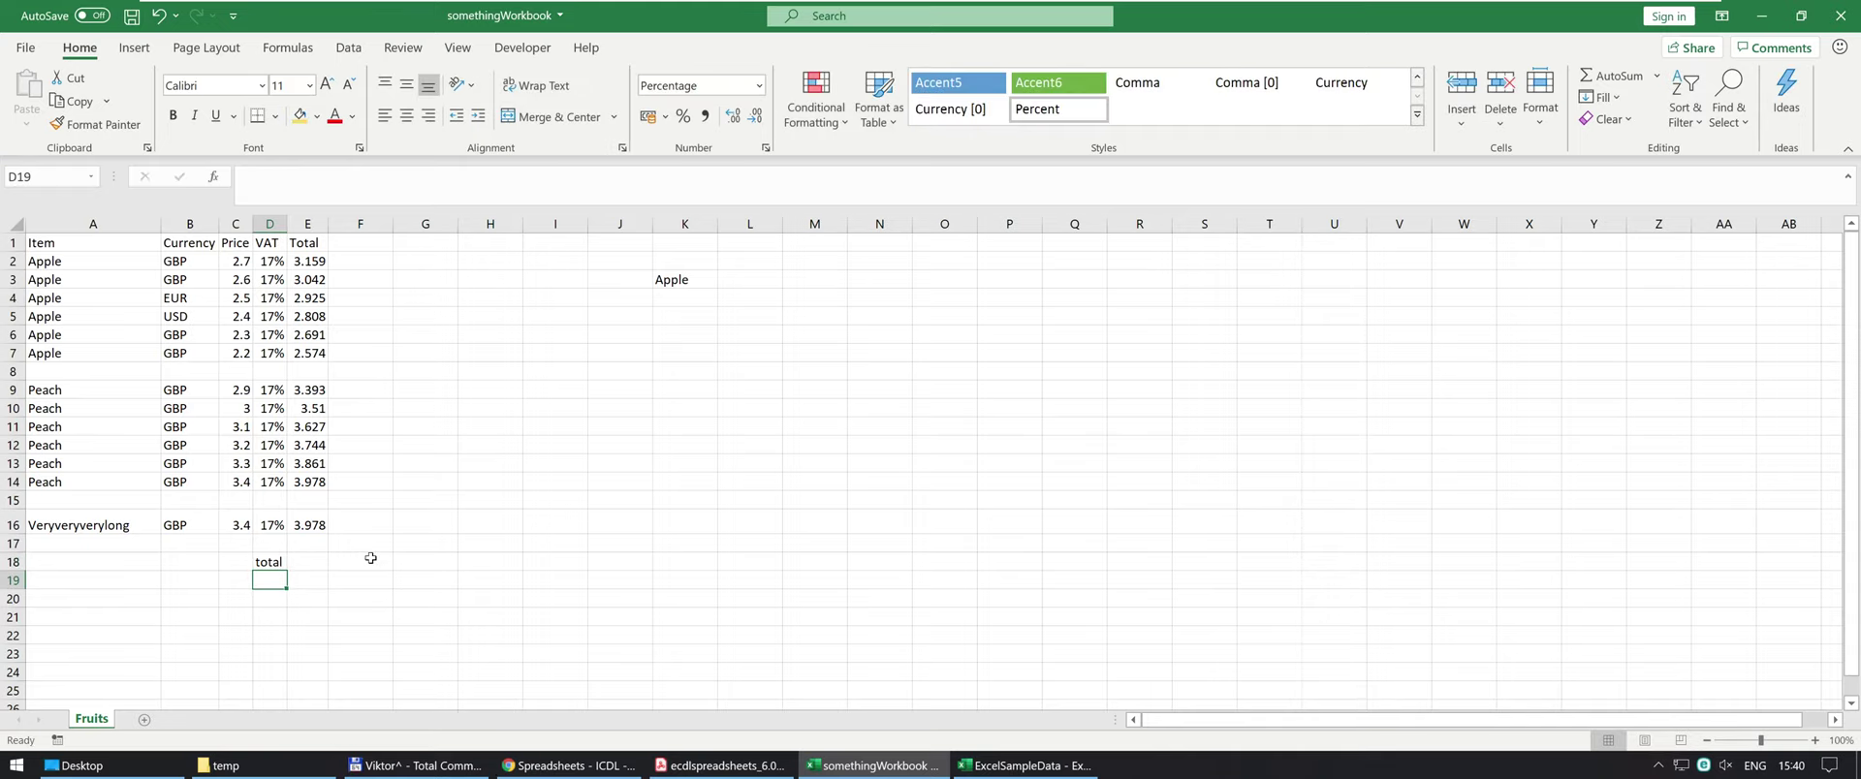
pyautogui.write('avg')
pyautogui.press('Return')
# Check the function list in the Acrobat Reader syllabus and, back in Excel, enter the labels min in D20 and max in D21.
pyautogui.hotkey('alt', 'Tab')
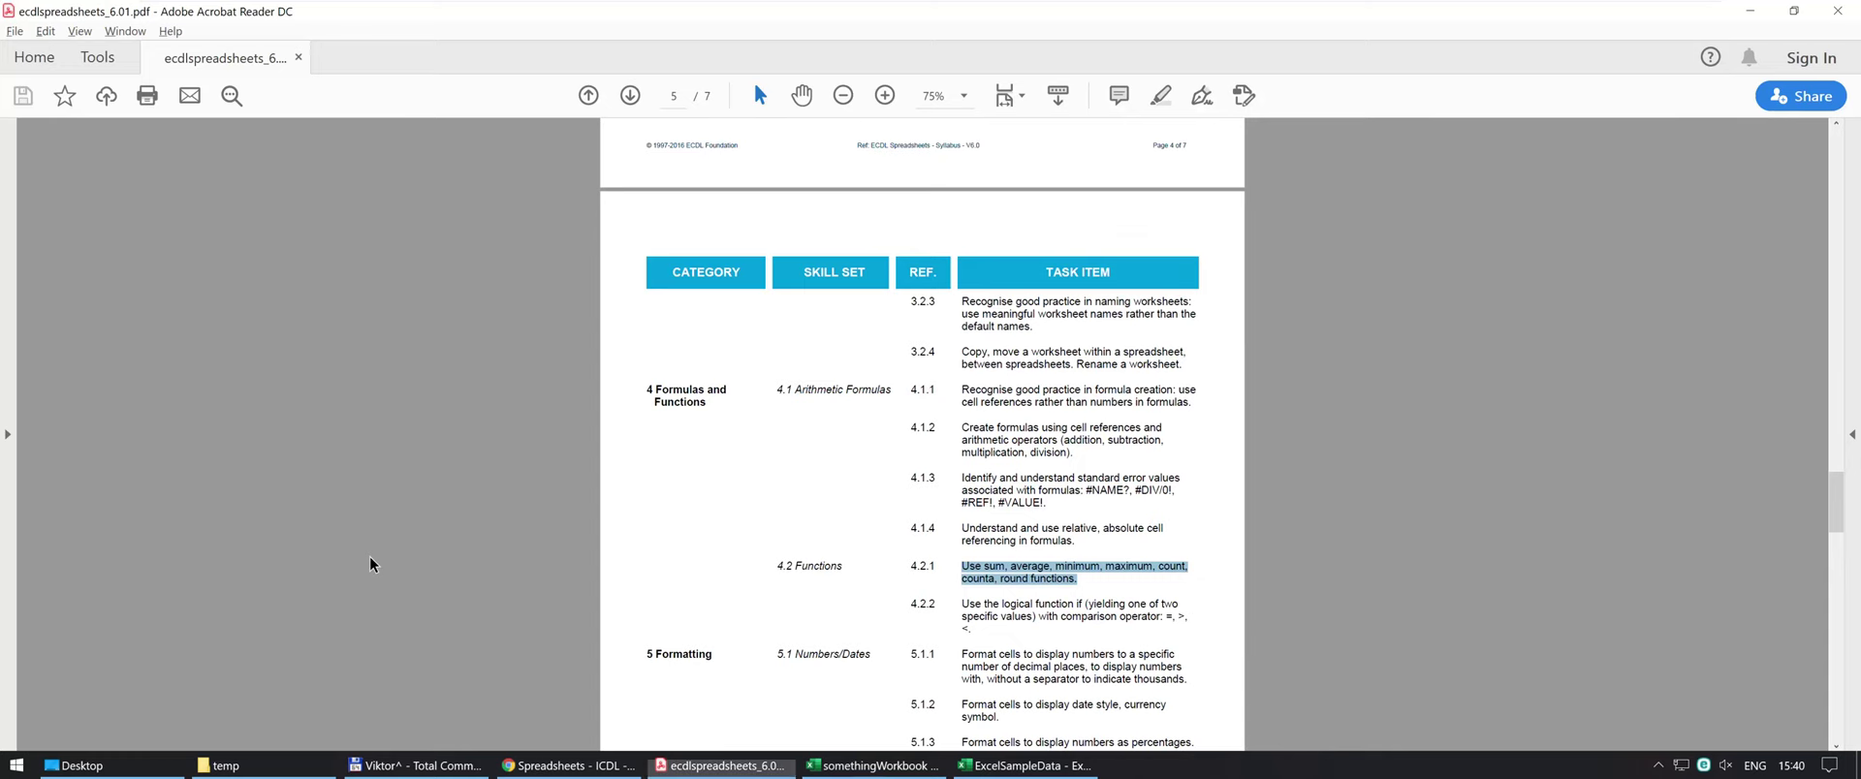
pyautogui.hotkey('alt', 'Tab')
pyautogui.write('mi')
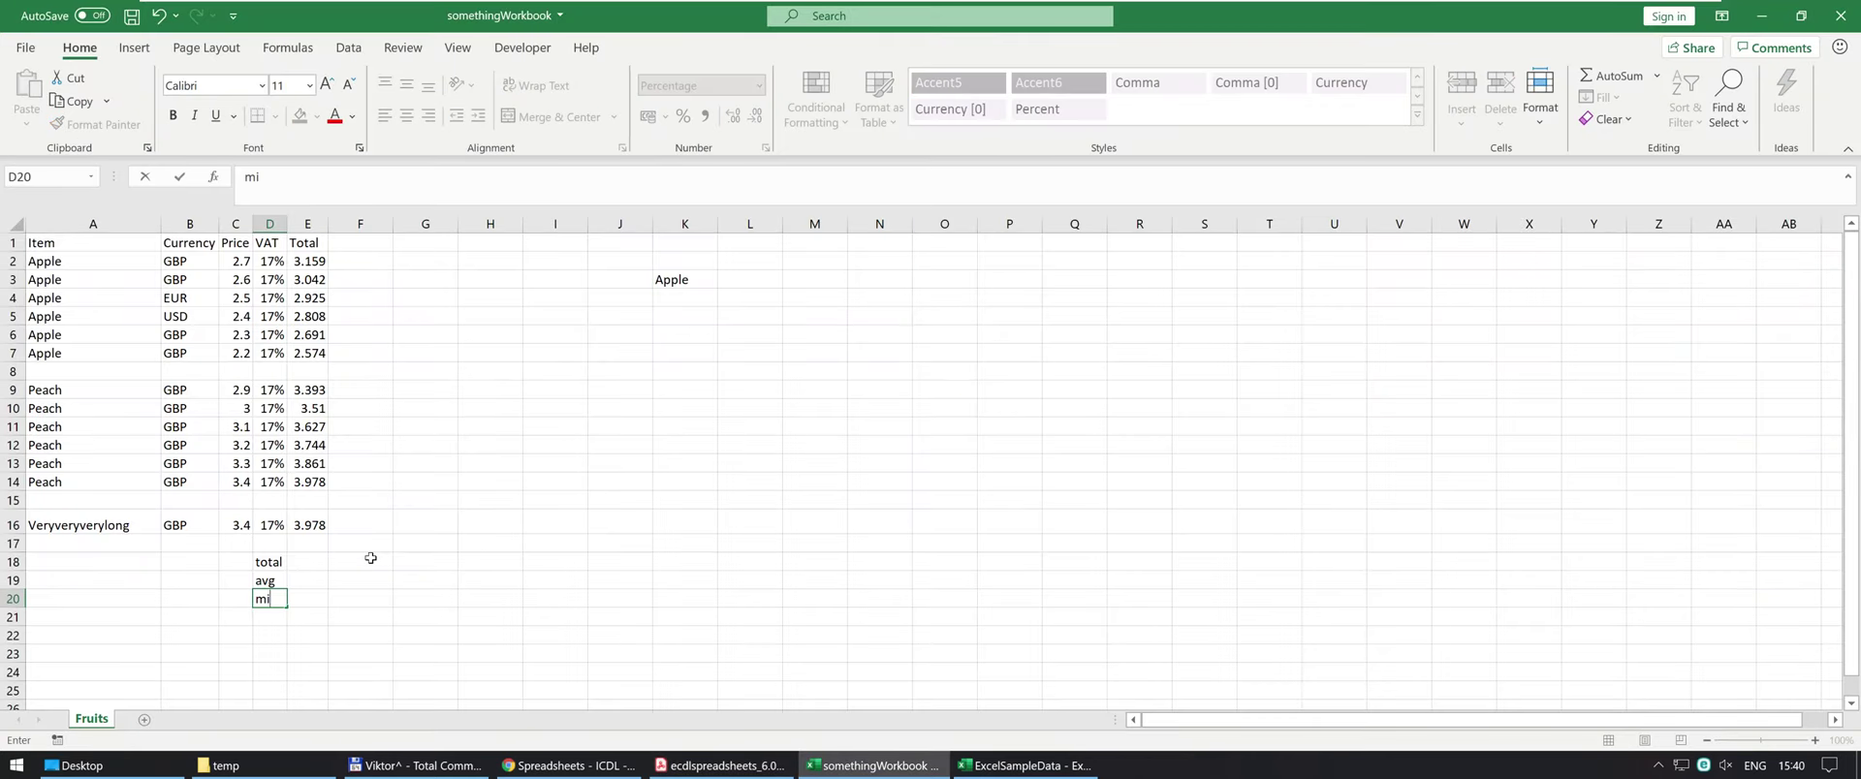
pyautogui.write('n')
pyautogui.press('Return')
pyautogui.write('ma')
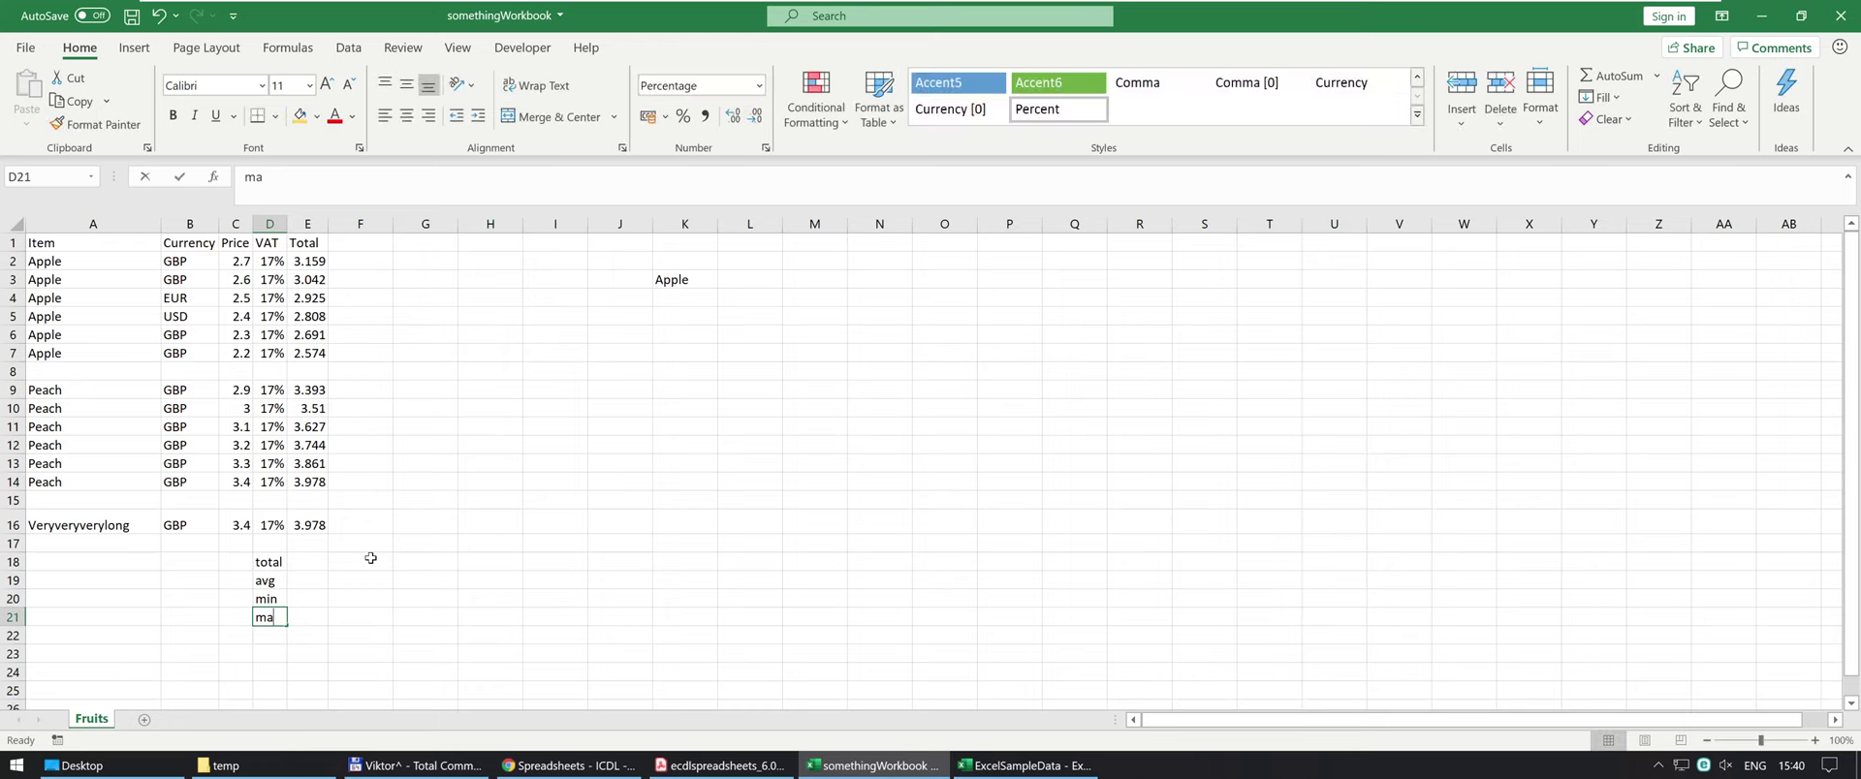
pyautogui.write('x')
# Recheck the syllabus function list in Acrobat Reader and, back in Excel, enter the labels count in D22 and counta in D23.
pyautogui.hotkey('alt', 'Tab')
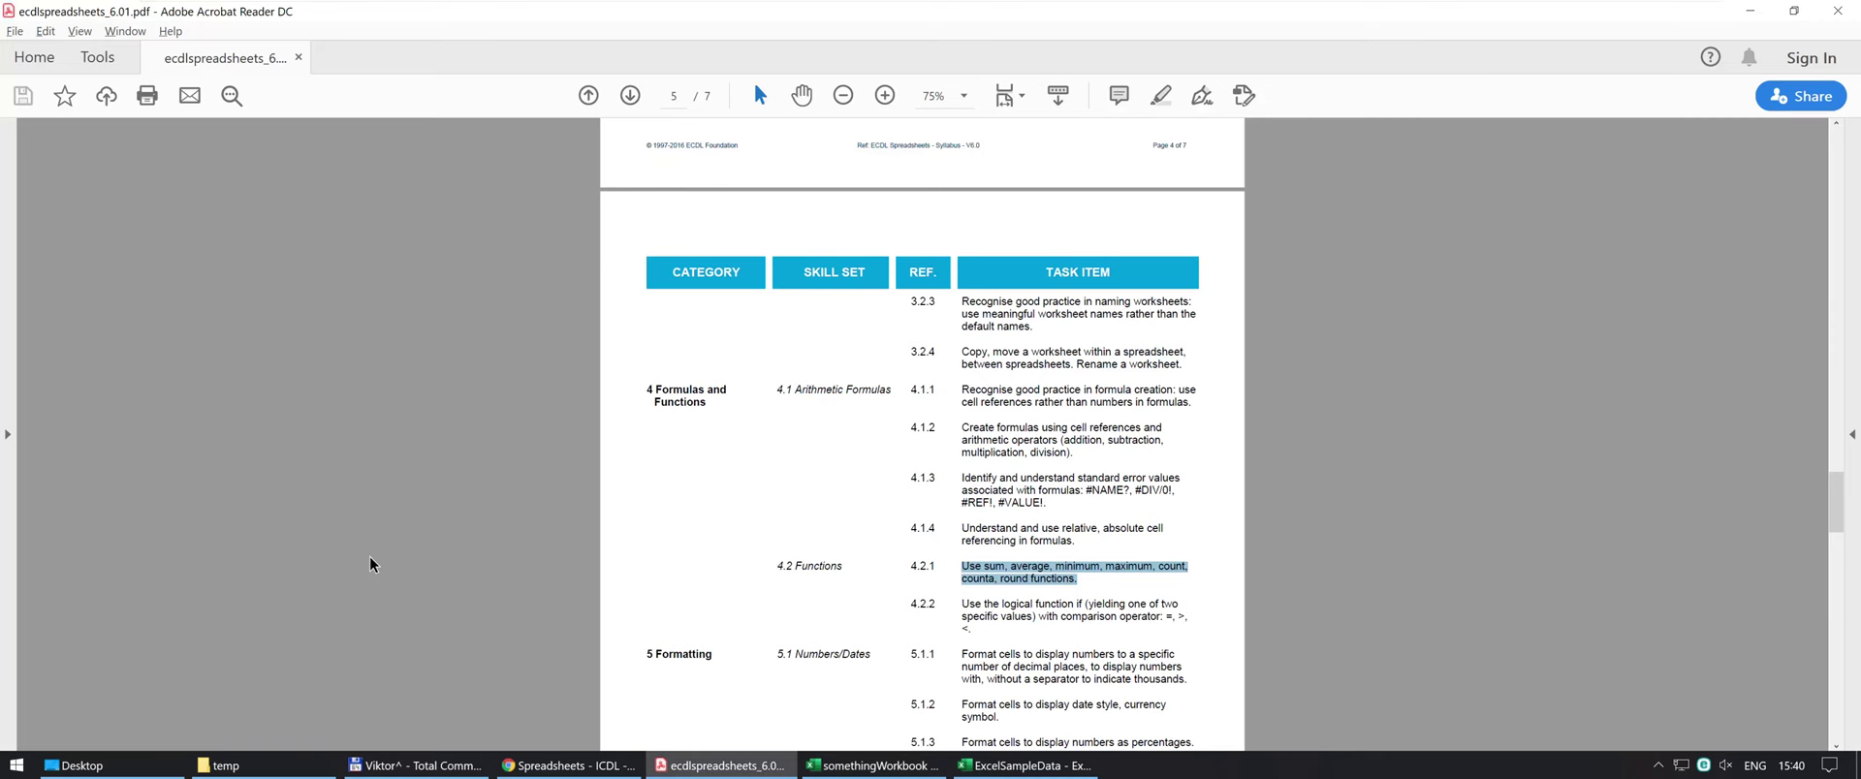
pyautogui.hotkey('alt', 'Tab')
pyautogui.write('count')
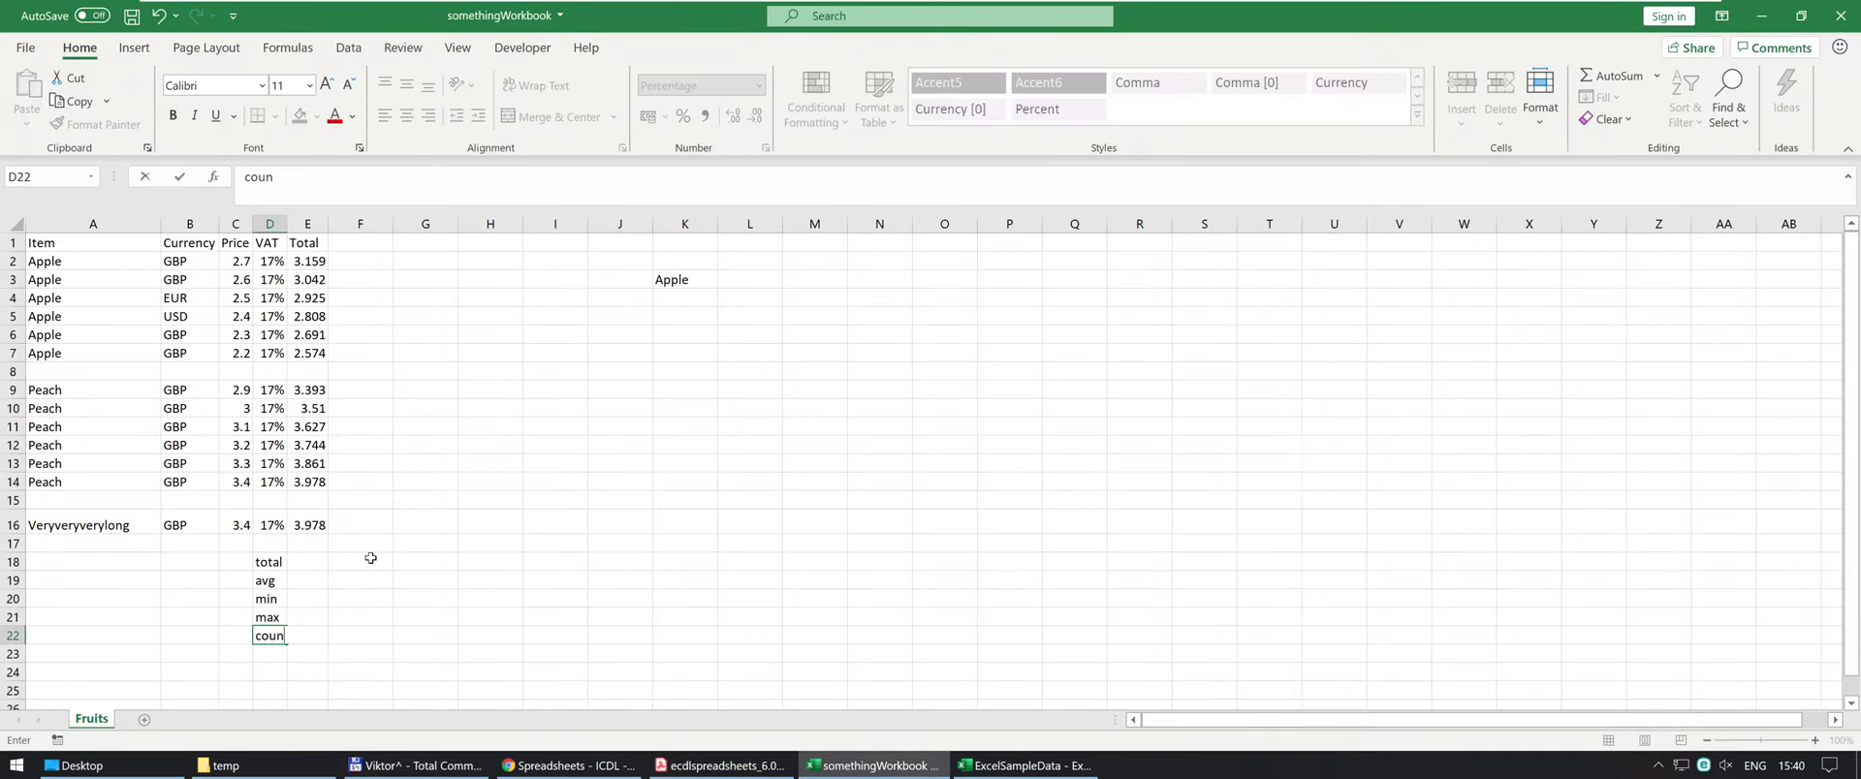
pyautogui.press('Return')
pyautogui.write('counta')
pyautogui.press('Return')
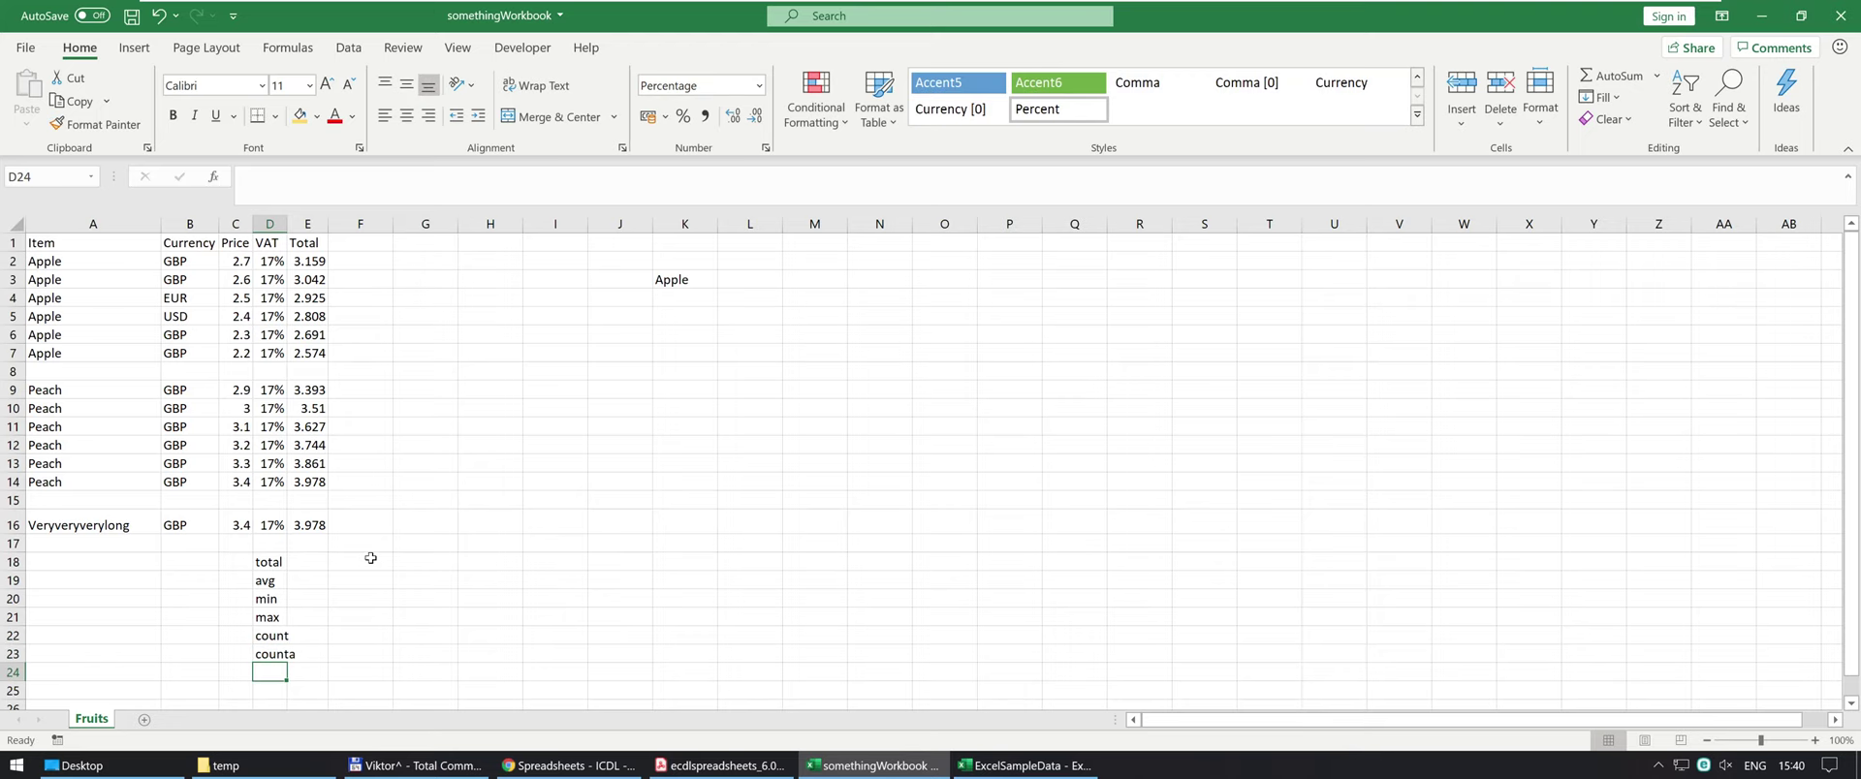
# Start a SUM formula in E18, beside the total label.
pyautogui.click(310, 566)
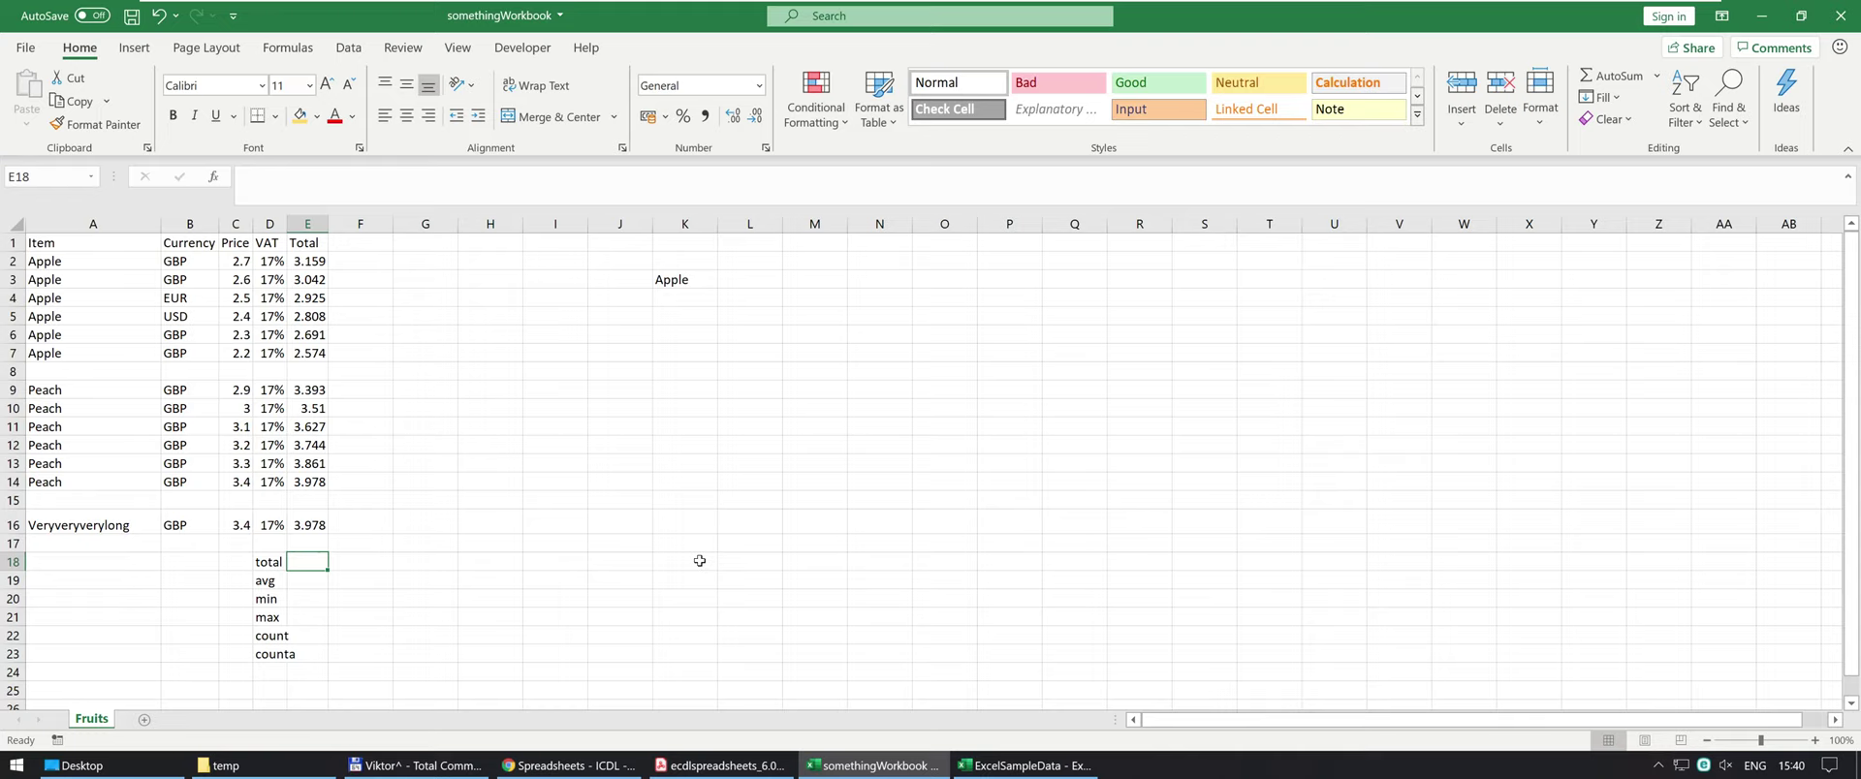
pyautogui.write('=')
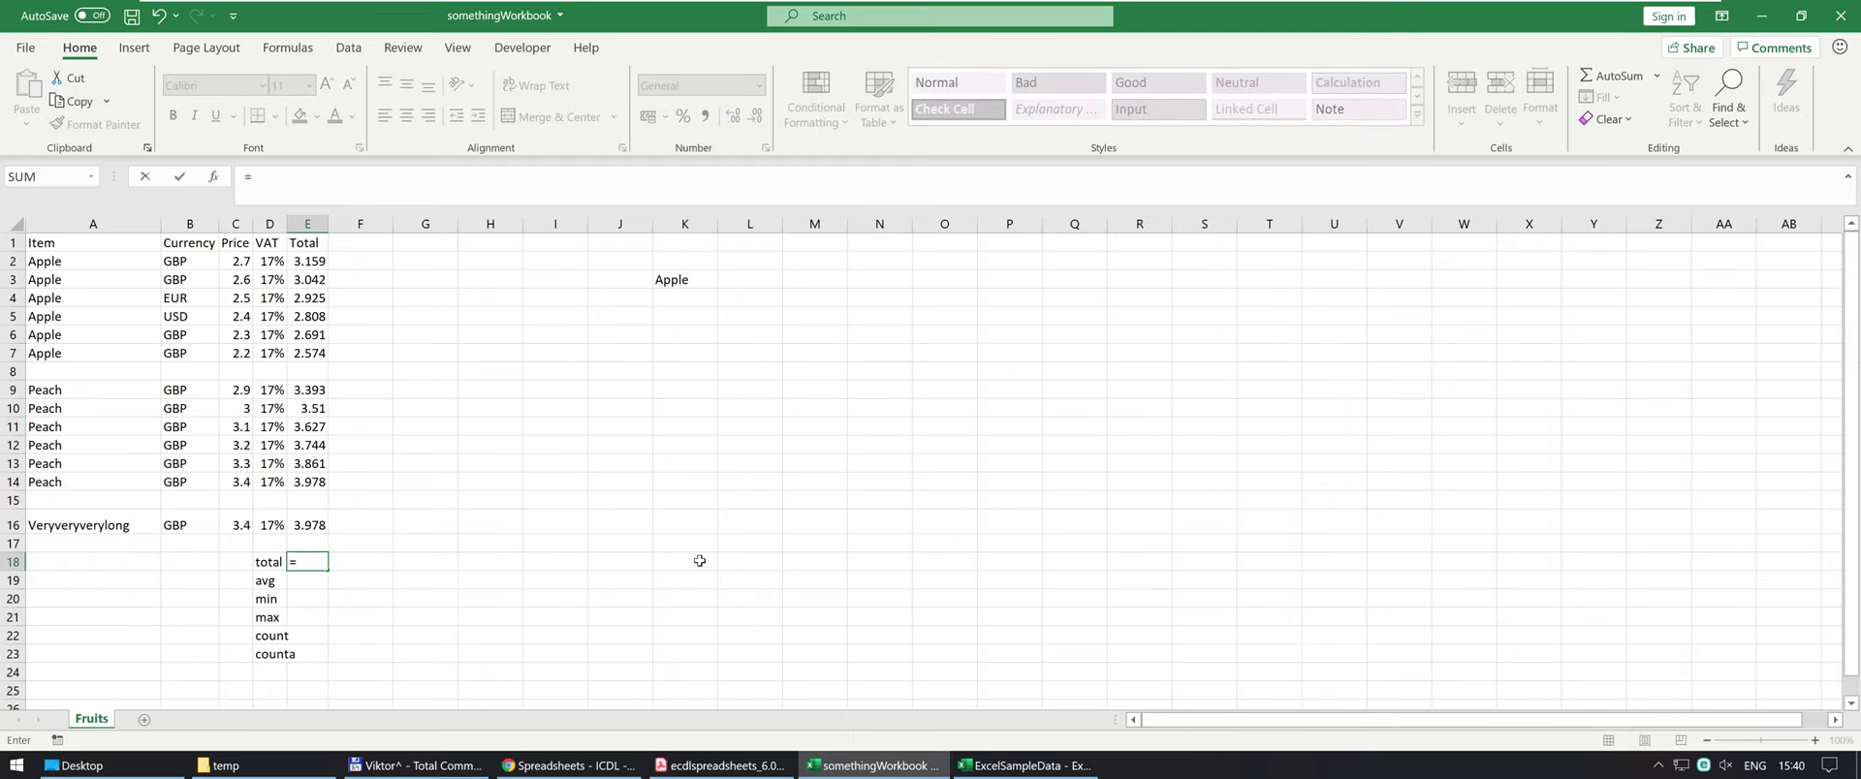
pyautogui.write('sum')
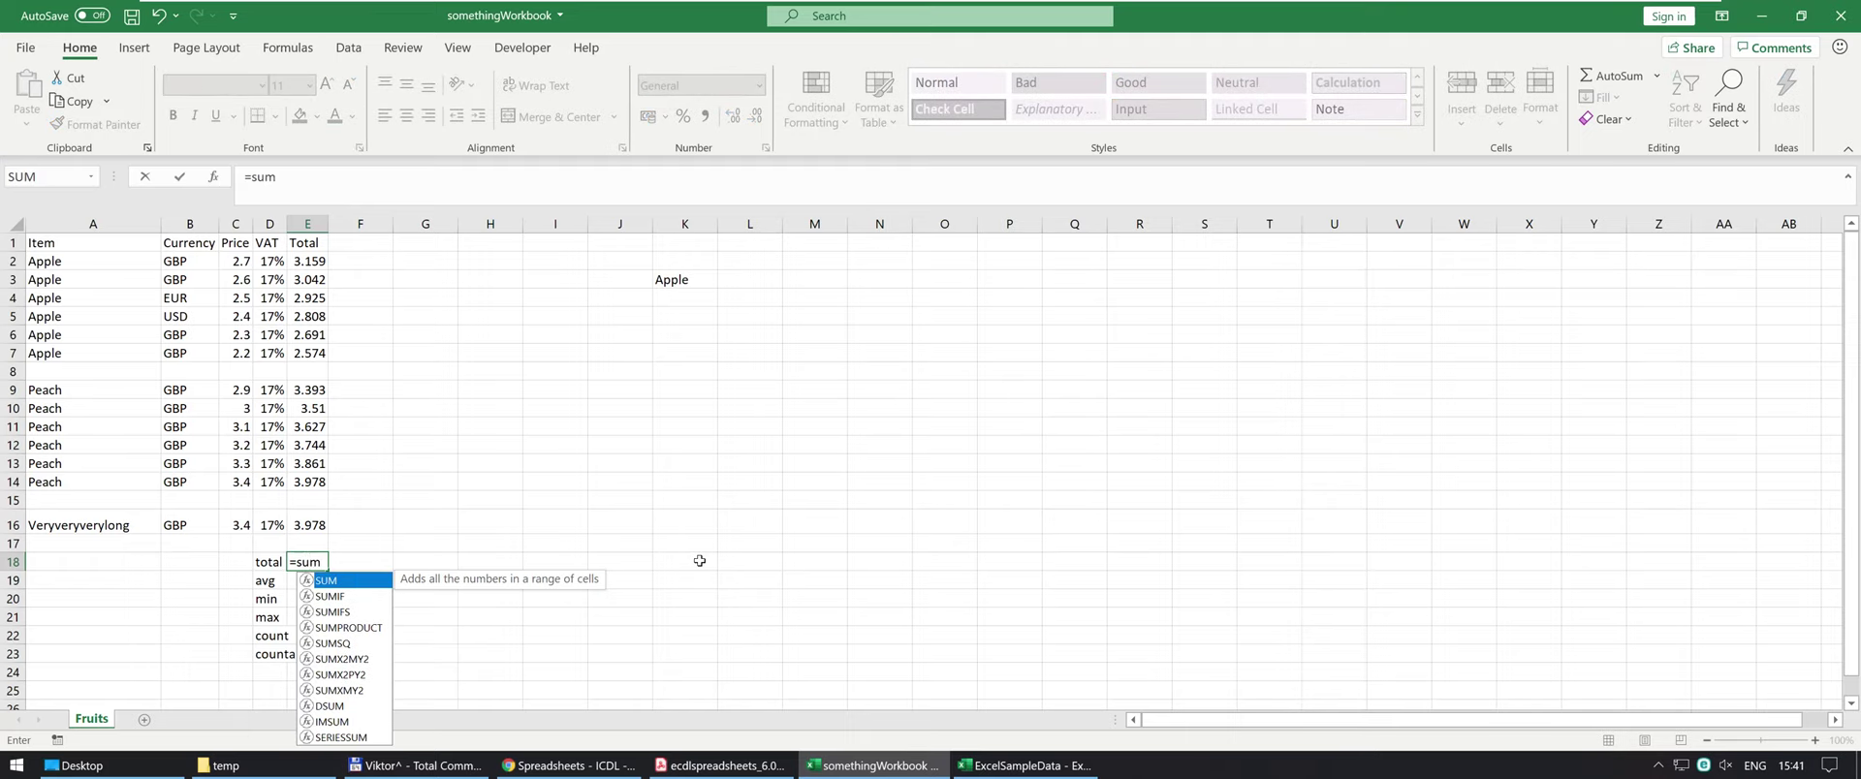
pyautogui.press('Tab')
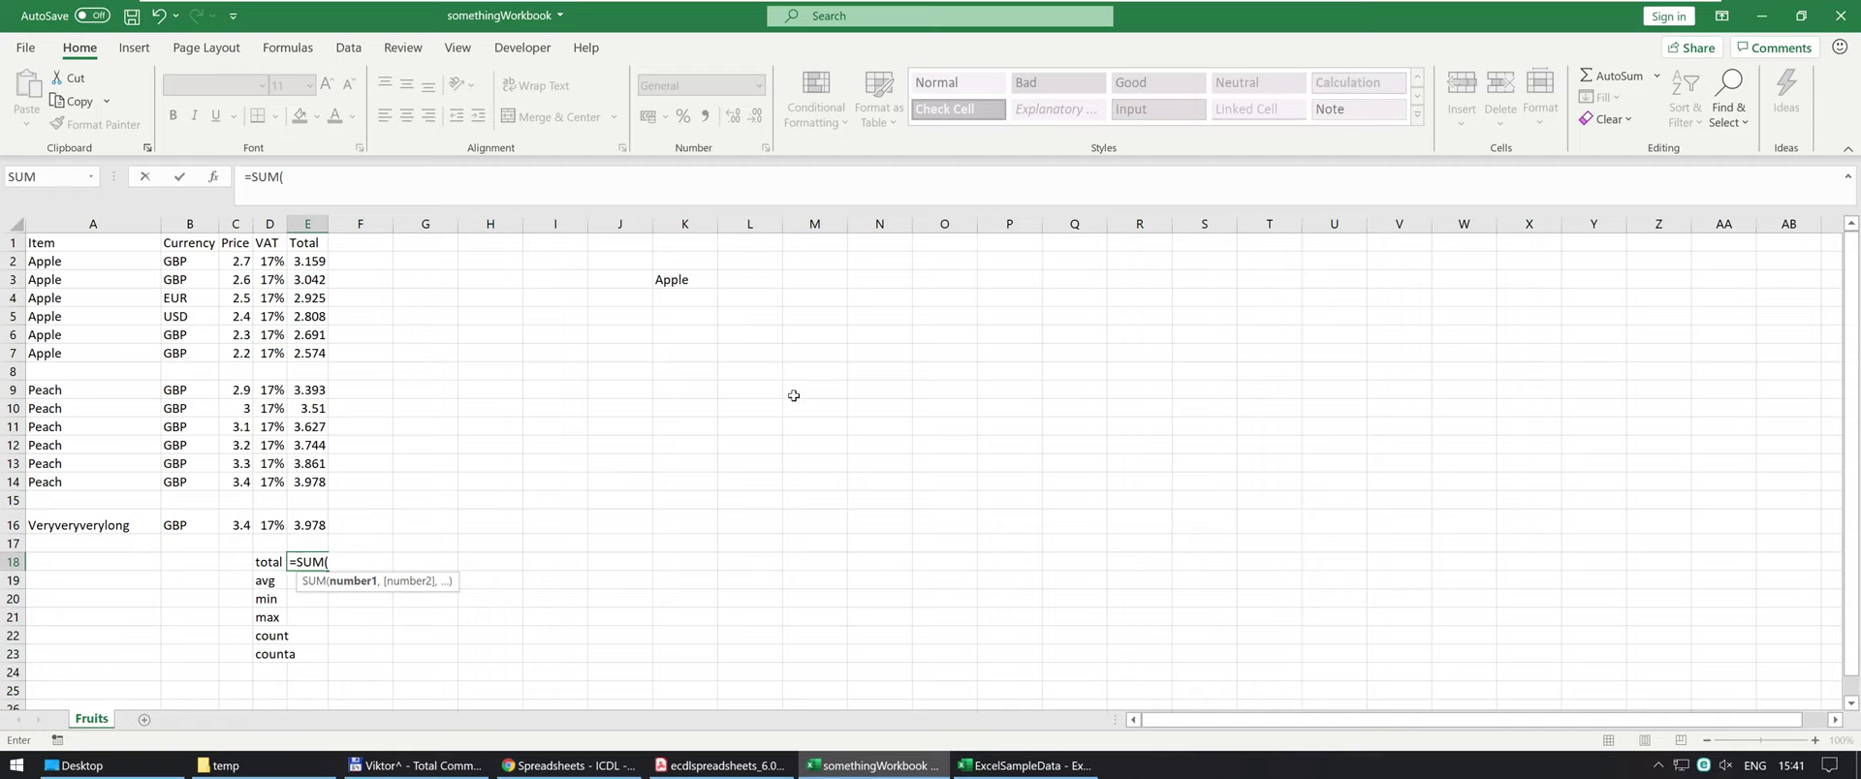
# Try listing E2, E3 and E4 as separate SUM arguments in E18, and delete those arguments.
pyautogui.click(308, 261)
pyautogui.keyDown('ctrl'); pyautogui.click(309, 279); pyautogui.keyUp('ctrl')
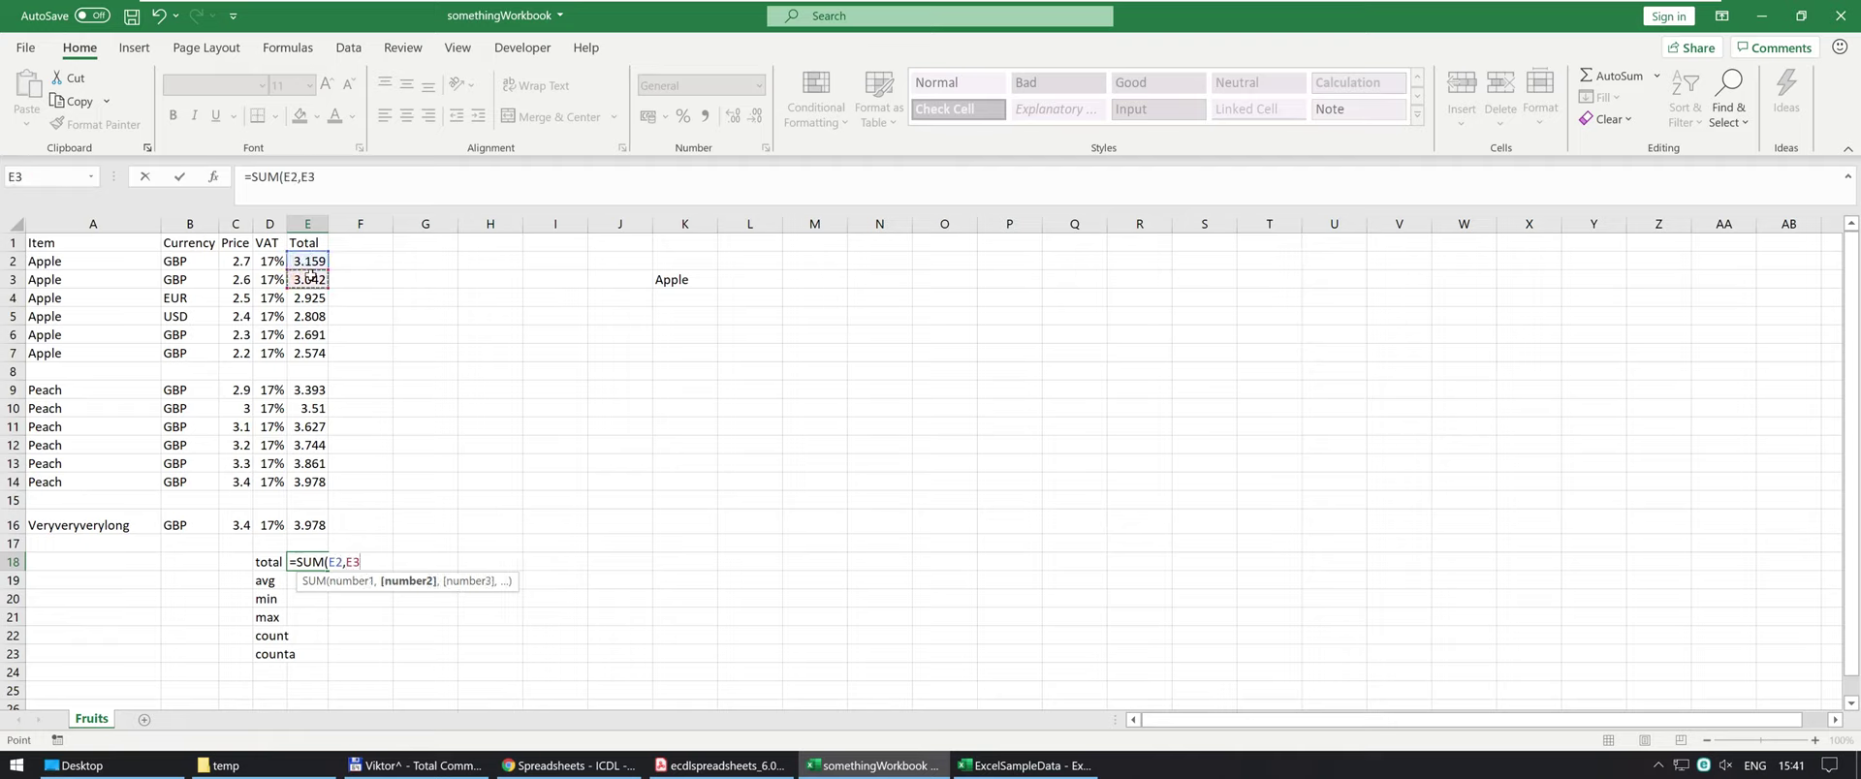
pyautogui.keyDown('ctrl'); pyautogui.click(308, 298); pyautogui.keyUp('ctrl')
pyautogui.write(',')
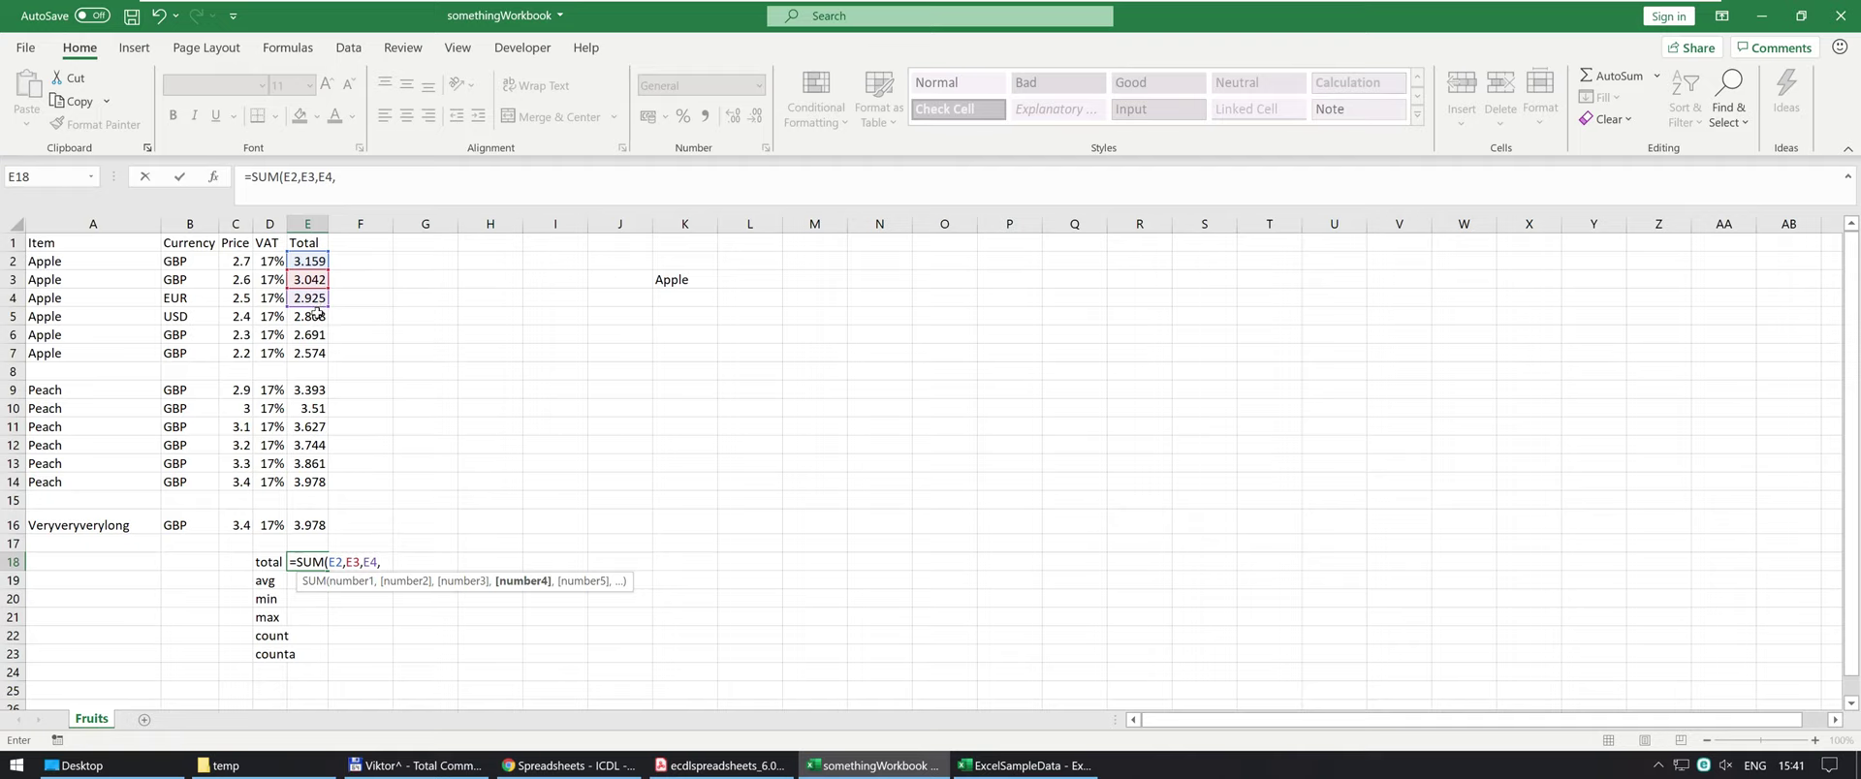
pyautogui.moveTo(341, 177); pyautogui.dragTo(287, 186)
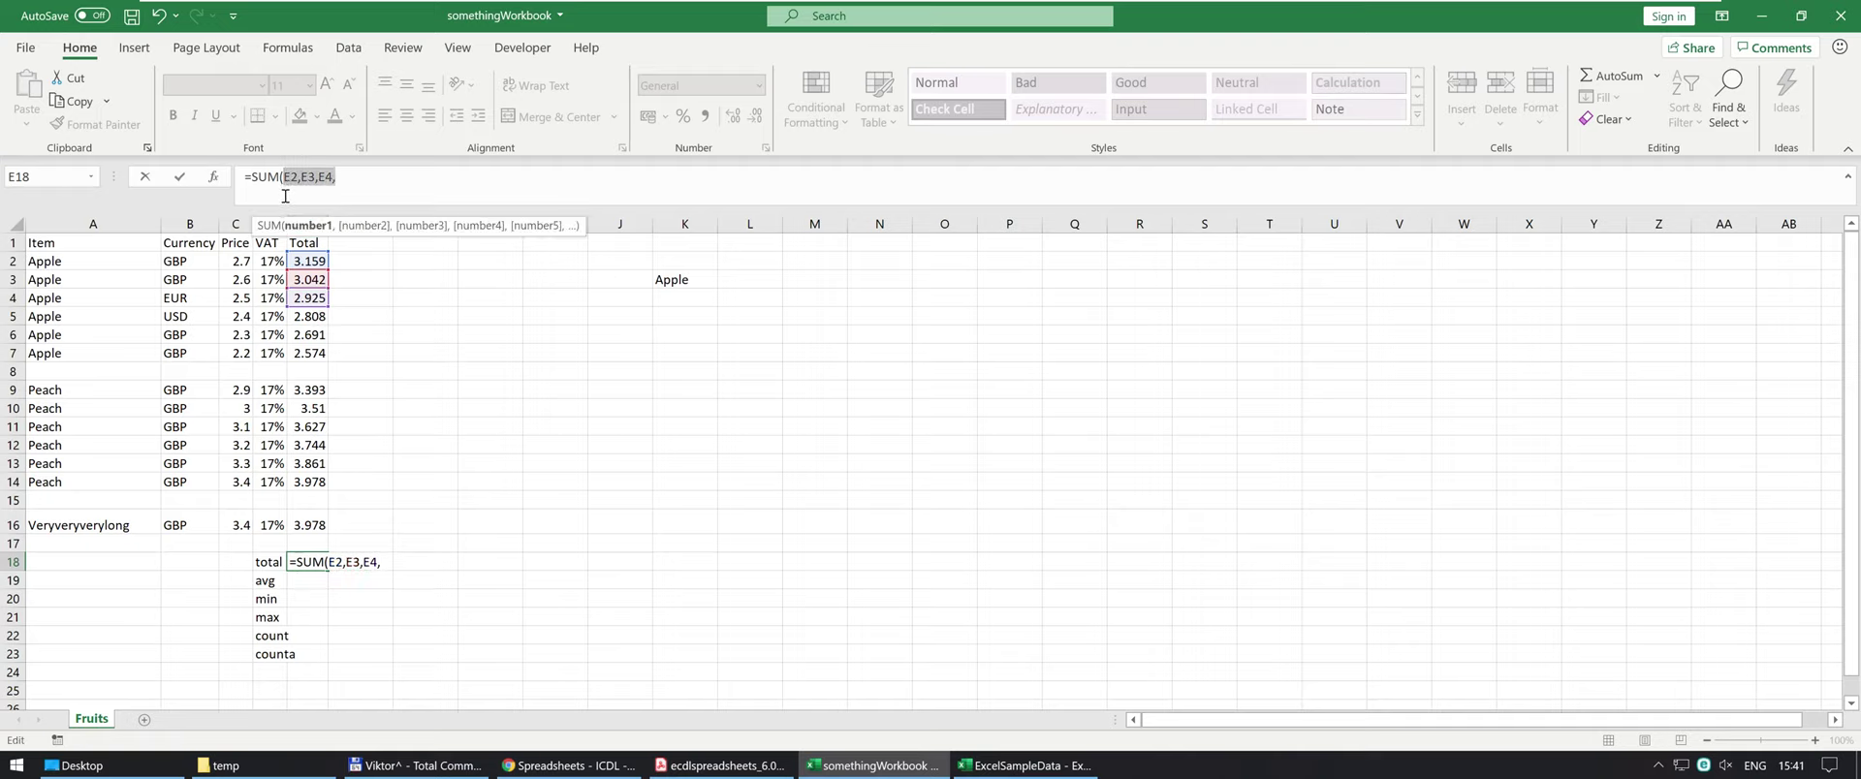
pyautogui.press('BackSpace')
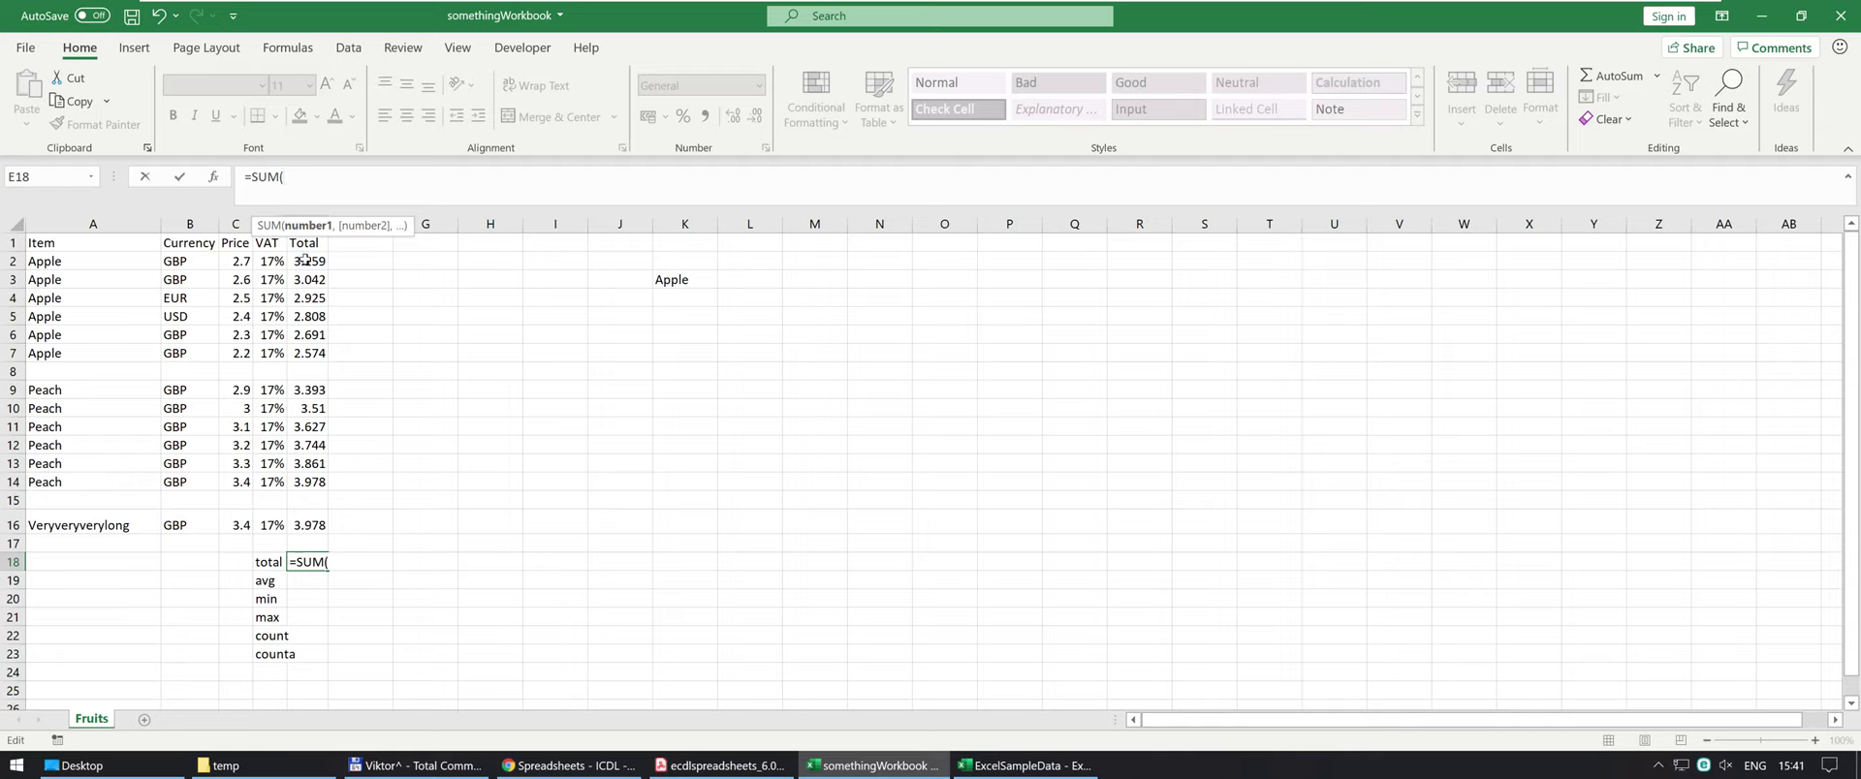
# Complete the SUM formula in E18 with the range E2:E16 and review the entered formula.
pyautogui.moveTo(305, 260); pyautogui.dragTo(311, 353)
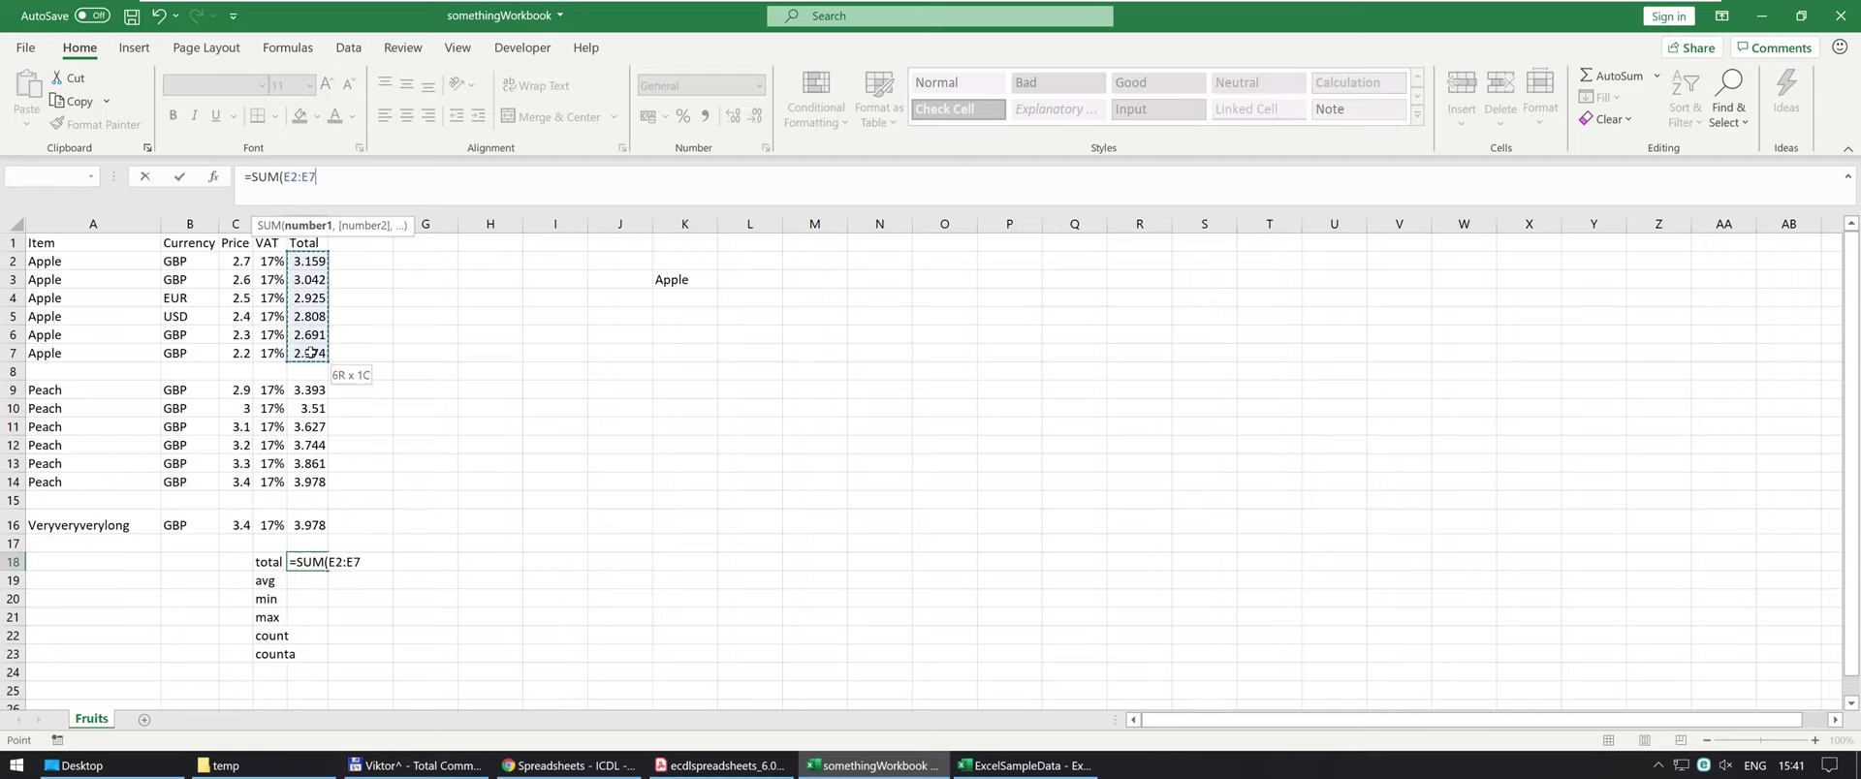
pyautogui.moveTo(310, 353); pyautogui.dragTo(303, 528)
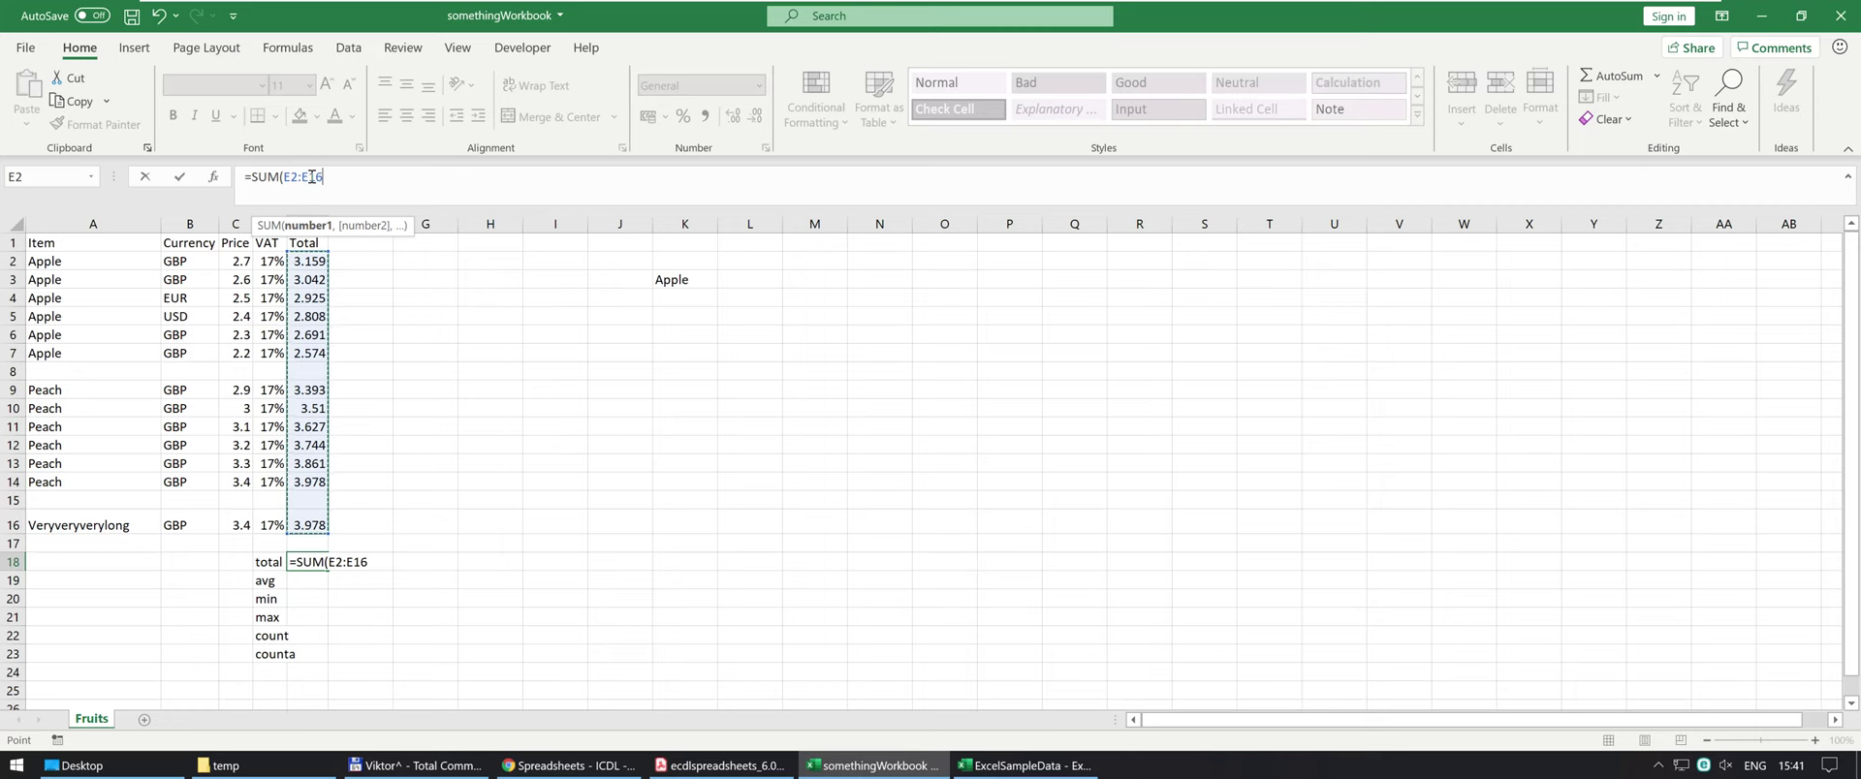
pyautogui.press('Return')
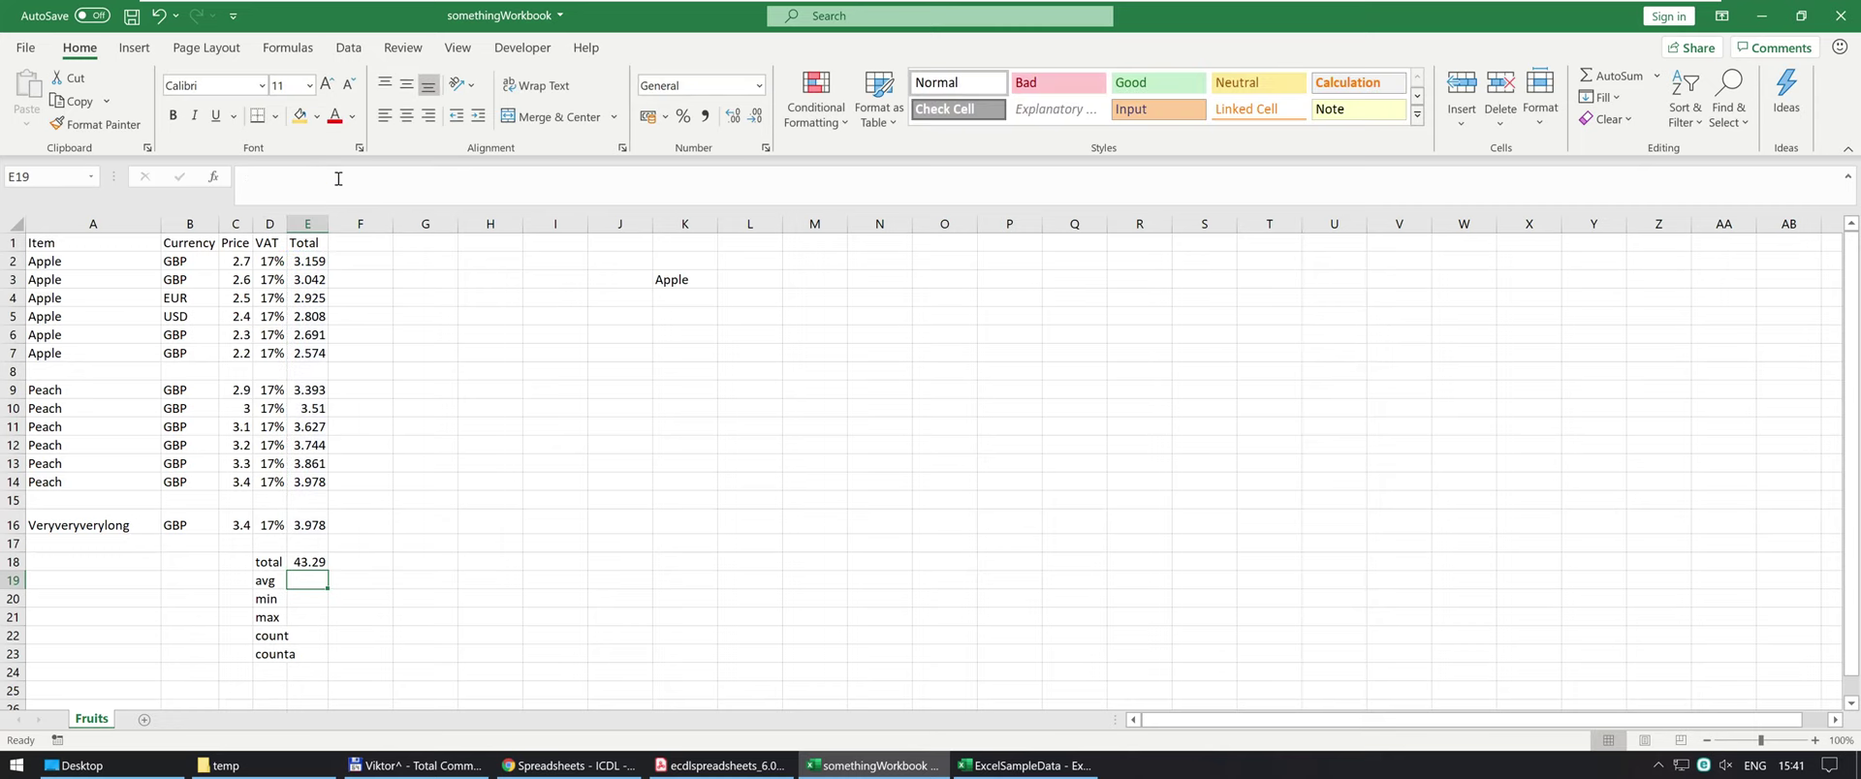
pyautogui.press('Up')
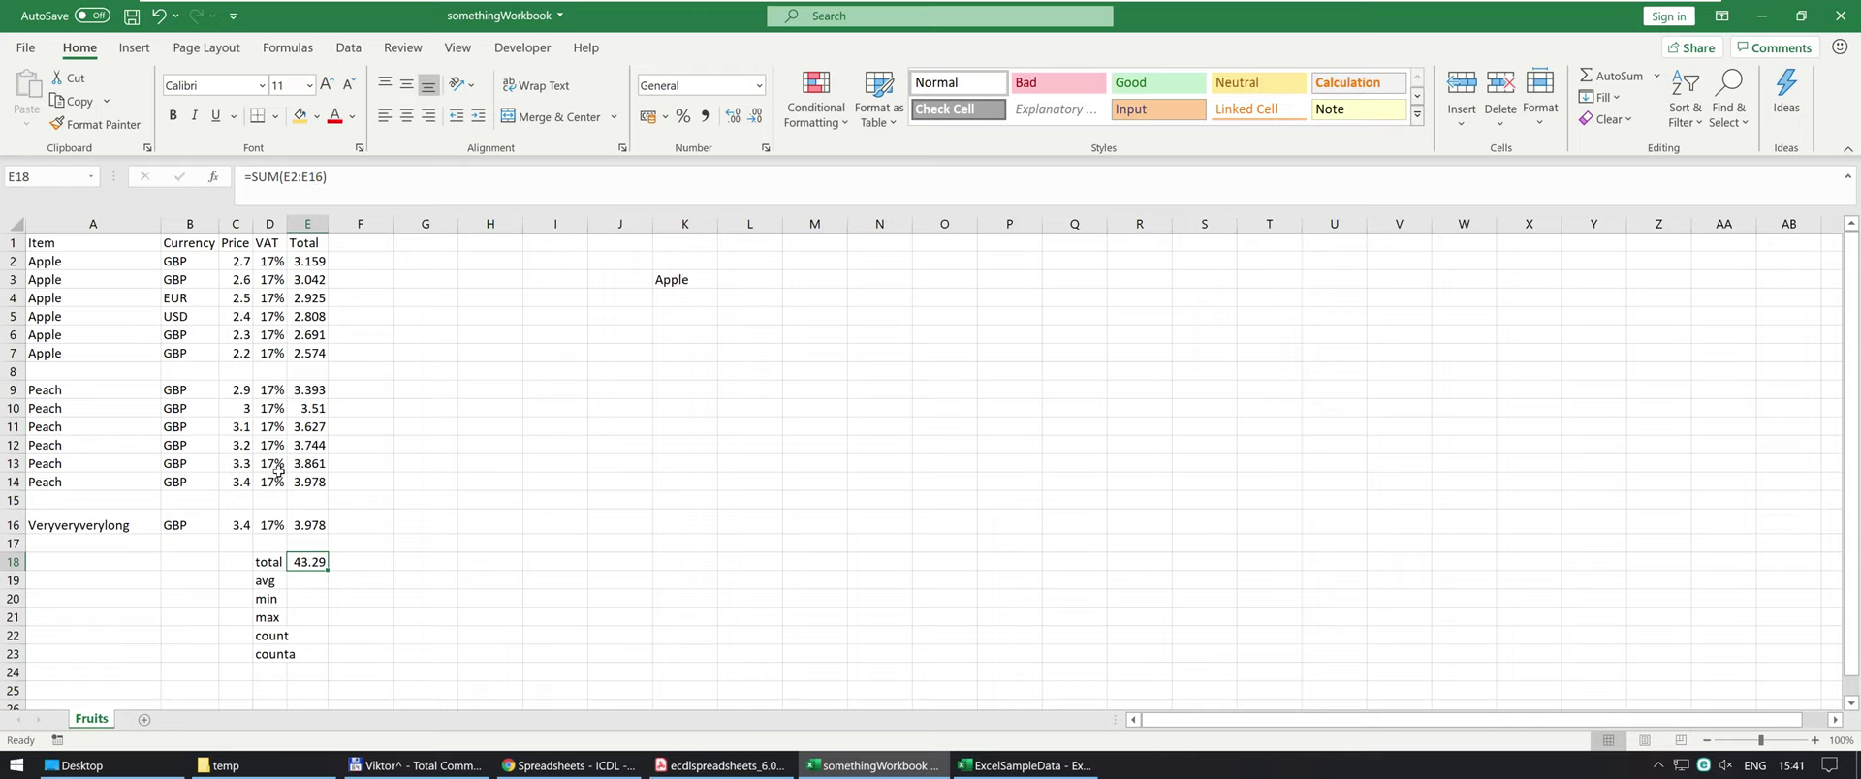
# Calculate the average of the totals E2:E16 in E19 with the AVERAGE function.
pyautogui.click(307, 583)
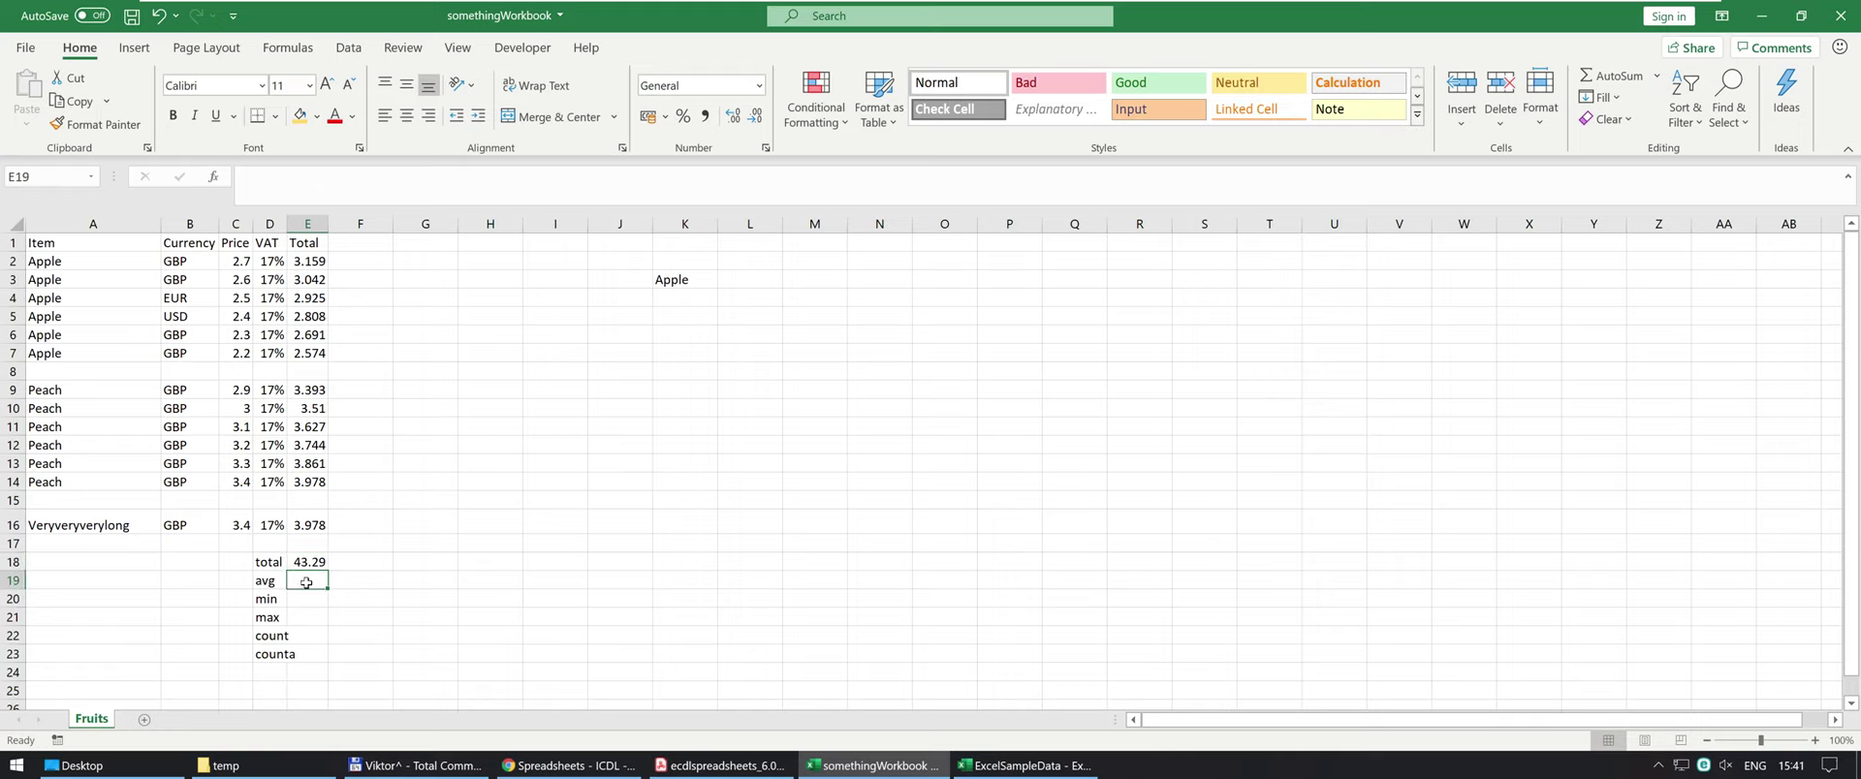
pyautogui.write('=ave')
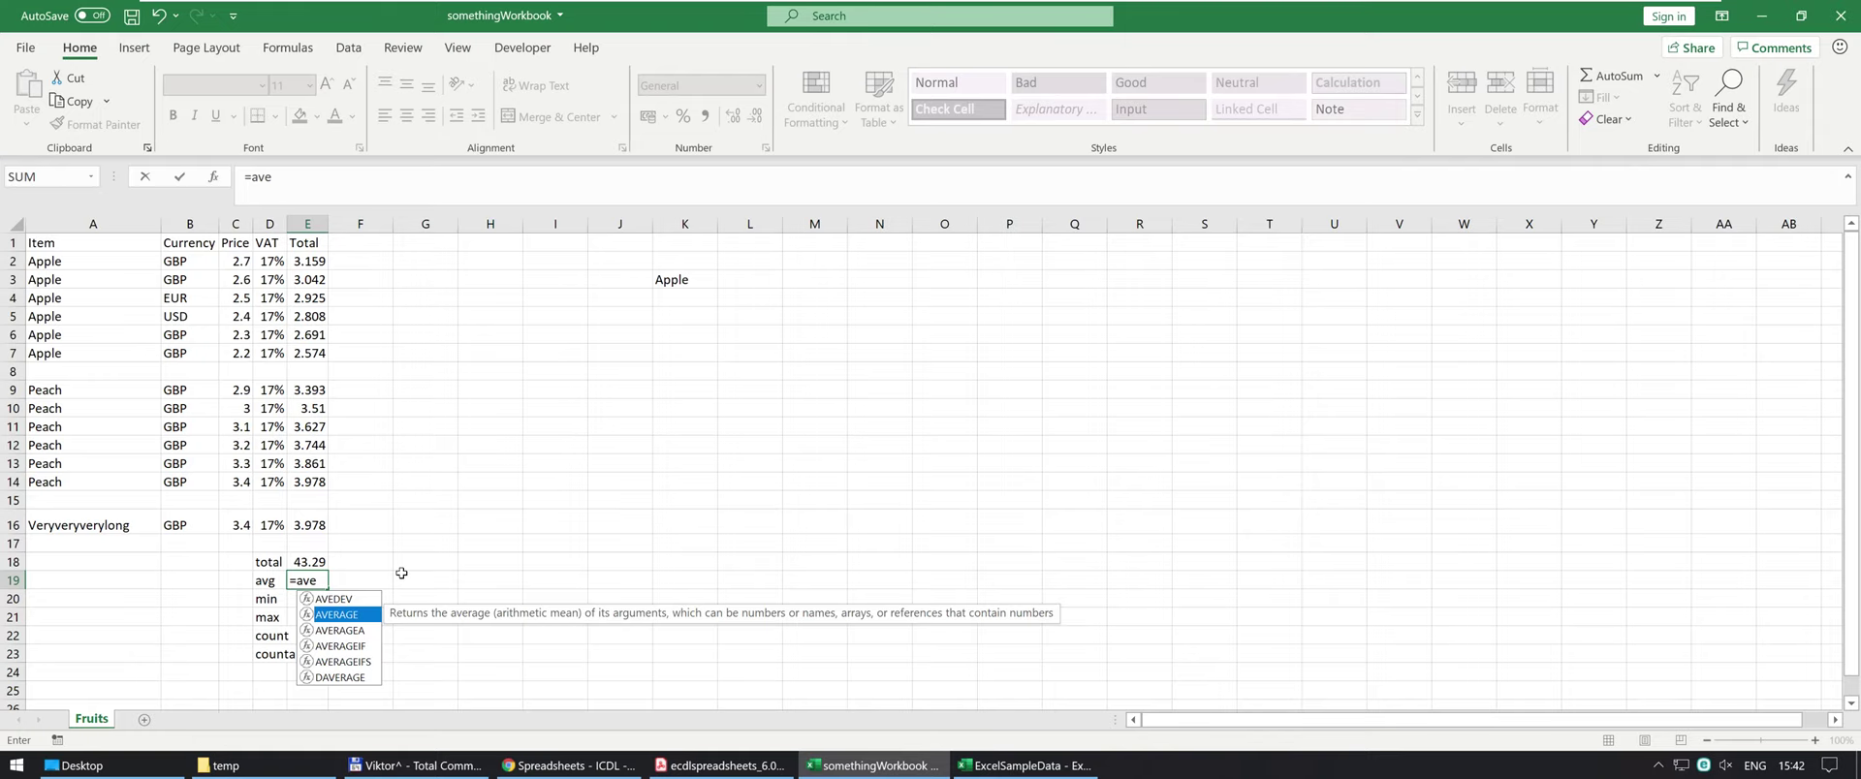
pyautogui.press('Tab')
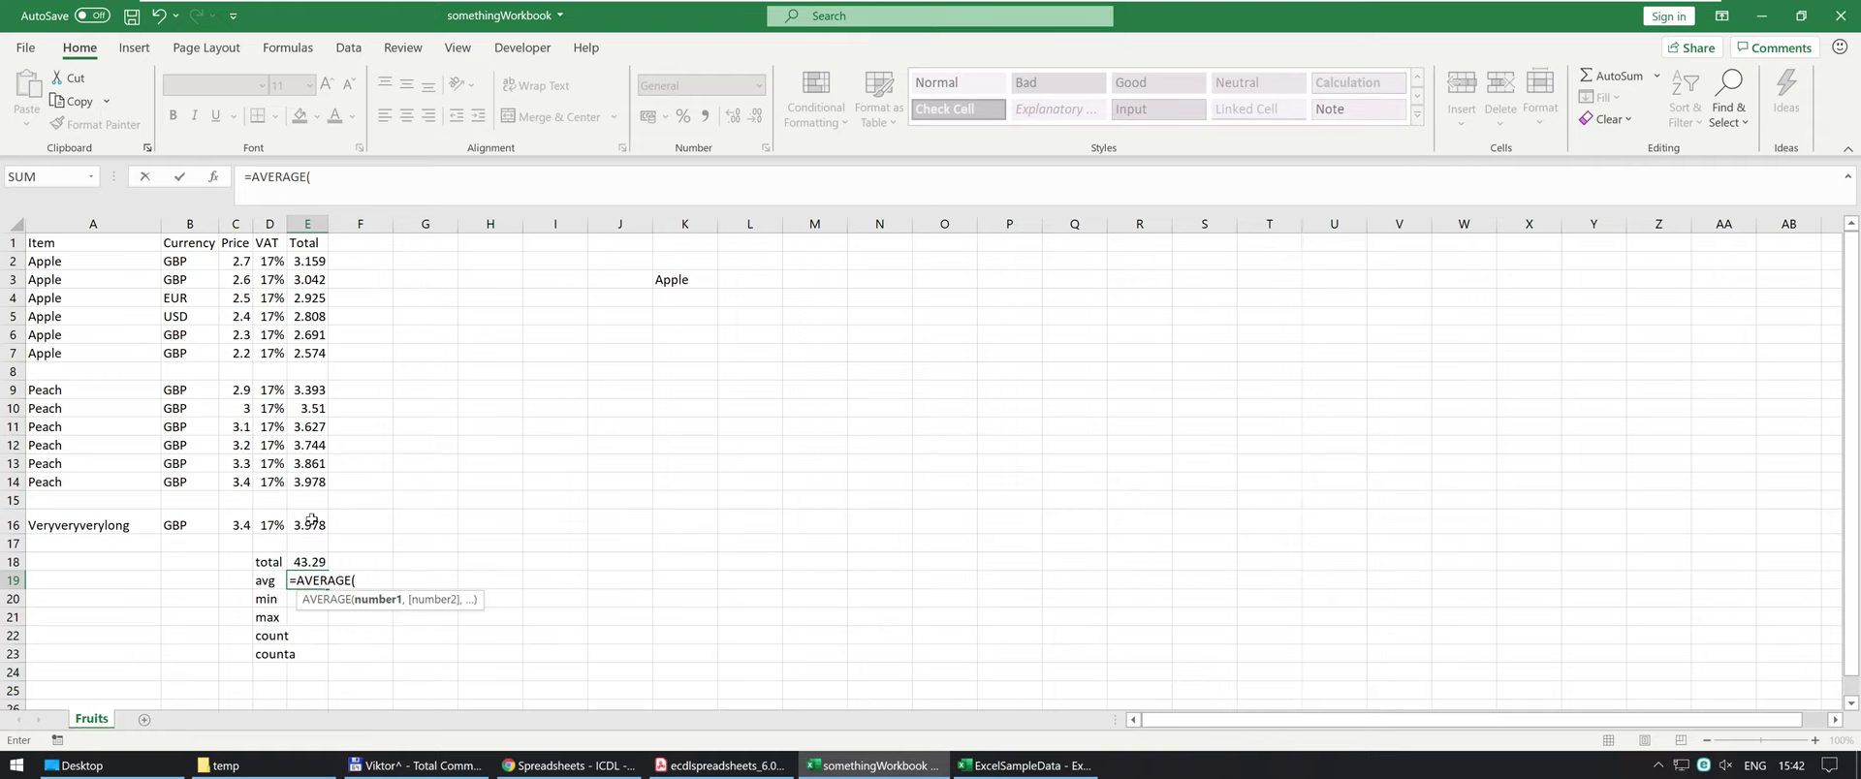
pyautogui.moveTo(312, 519); pyautogui.dragTo(312, 259)
pyautogui.press('Return')
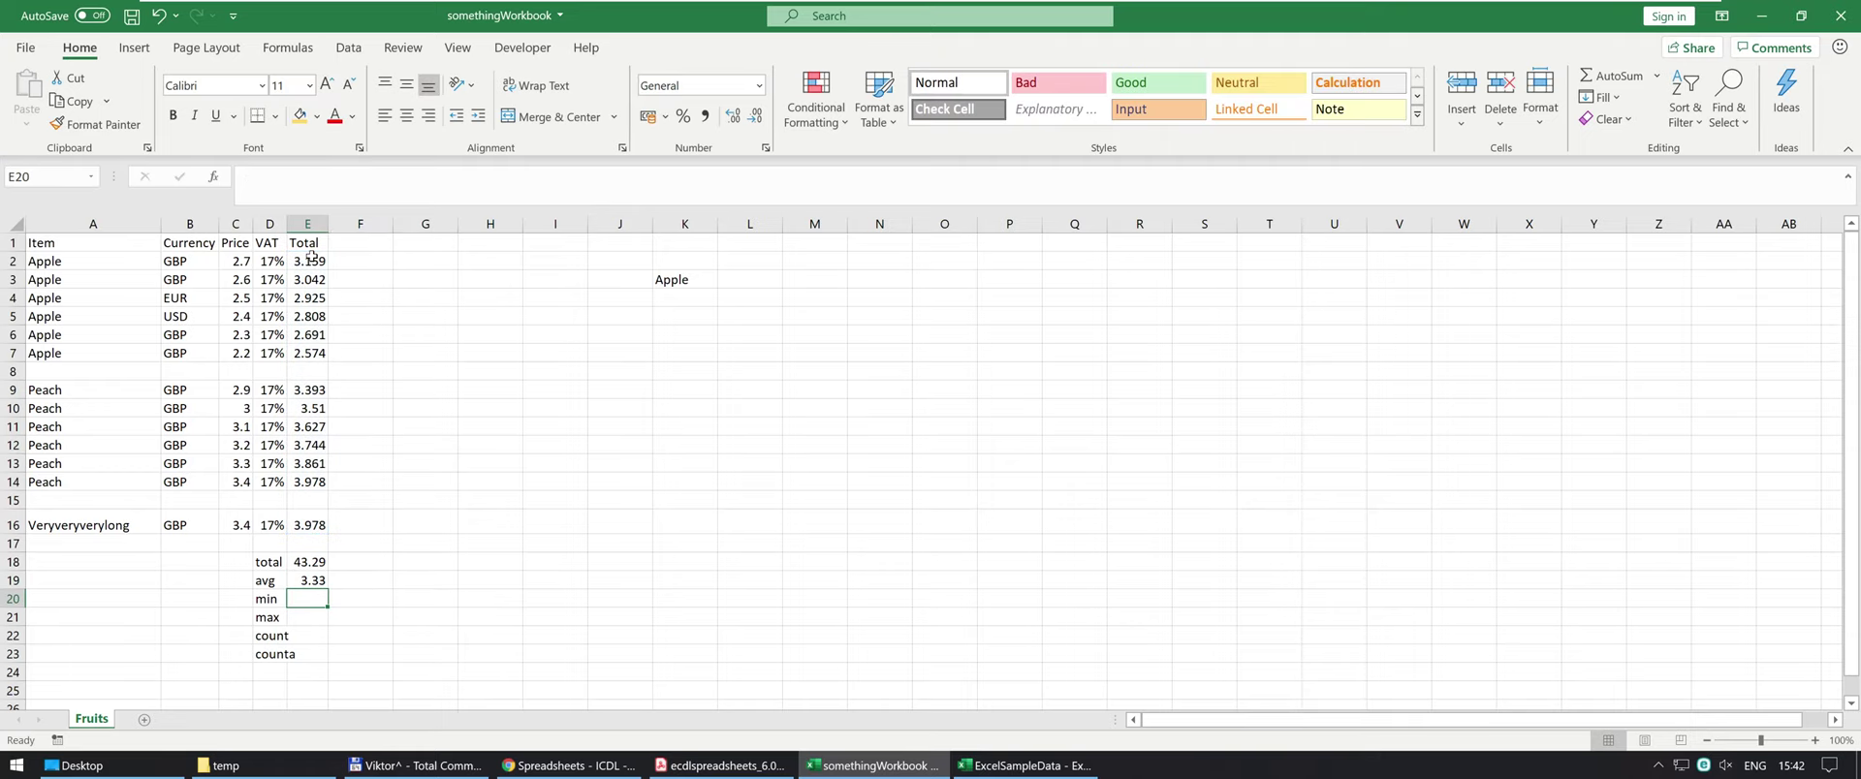
# Find the smallest total of E2:E16 in E20 with the MIN function.
pyautogui.write('=min')
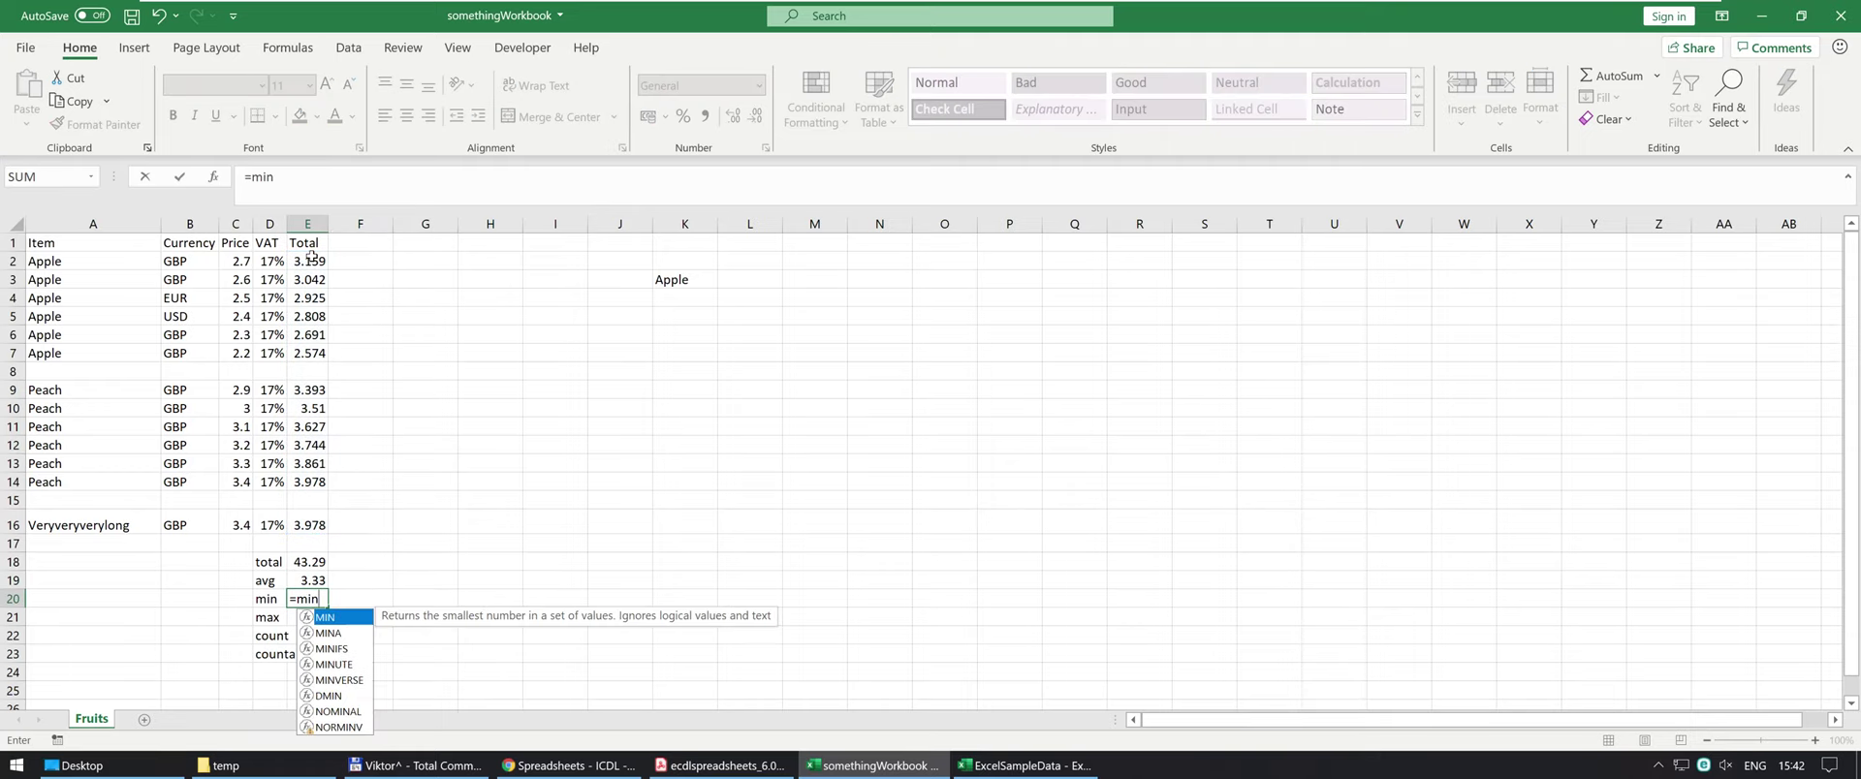
pyautogui.press('Tab')
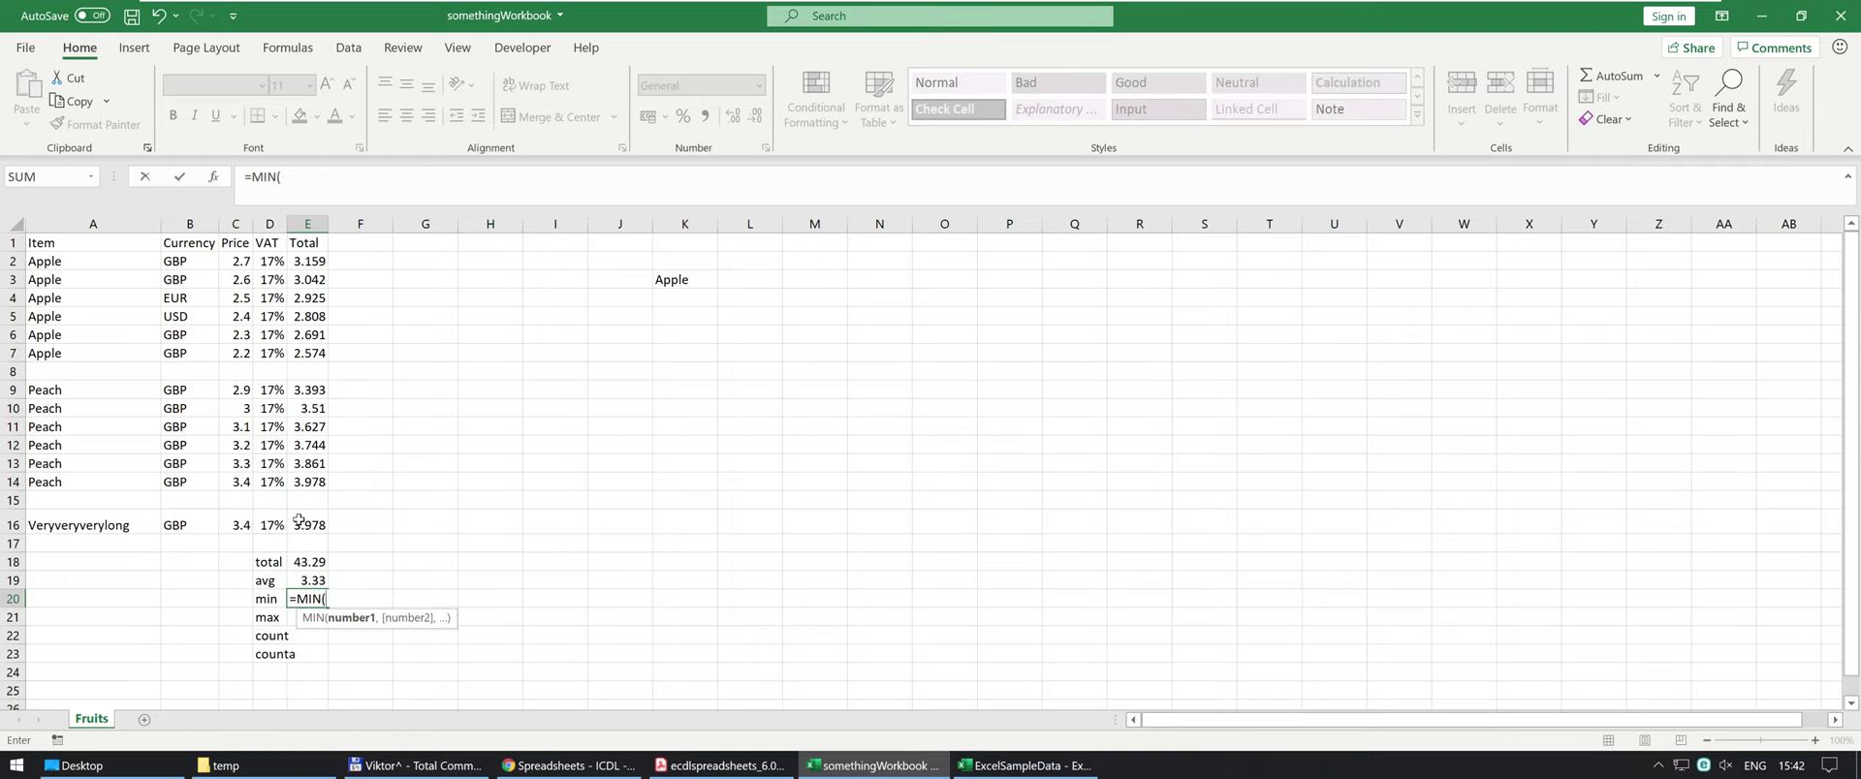
pyautogui.moveTo(297, 523); pyautogui.dragTo(296, 257)
pyautogui.press('Return')
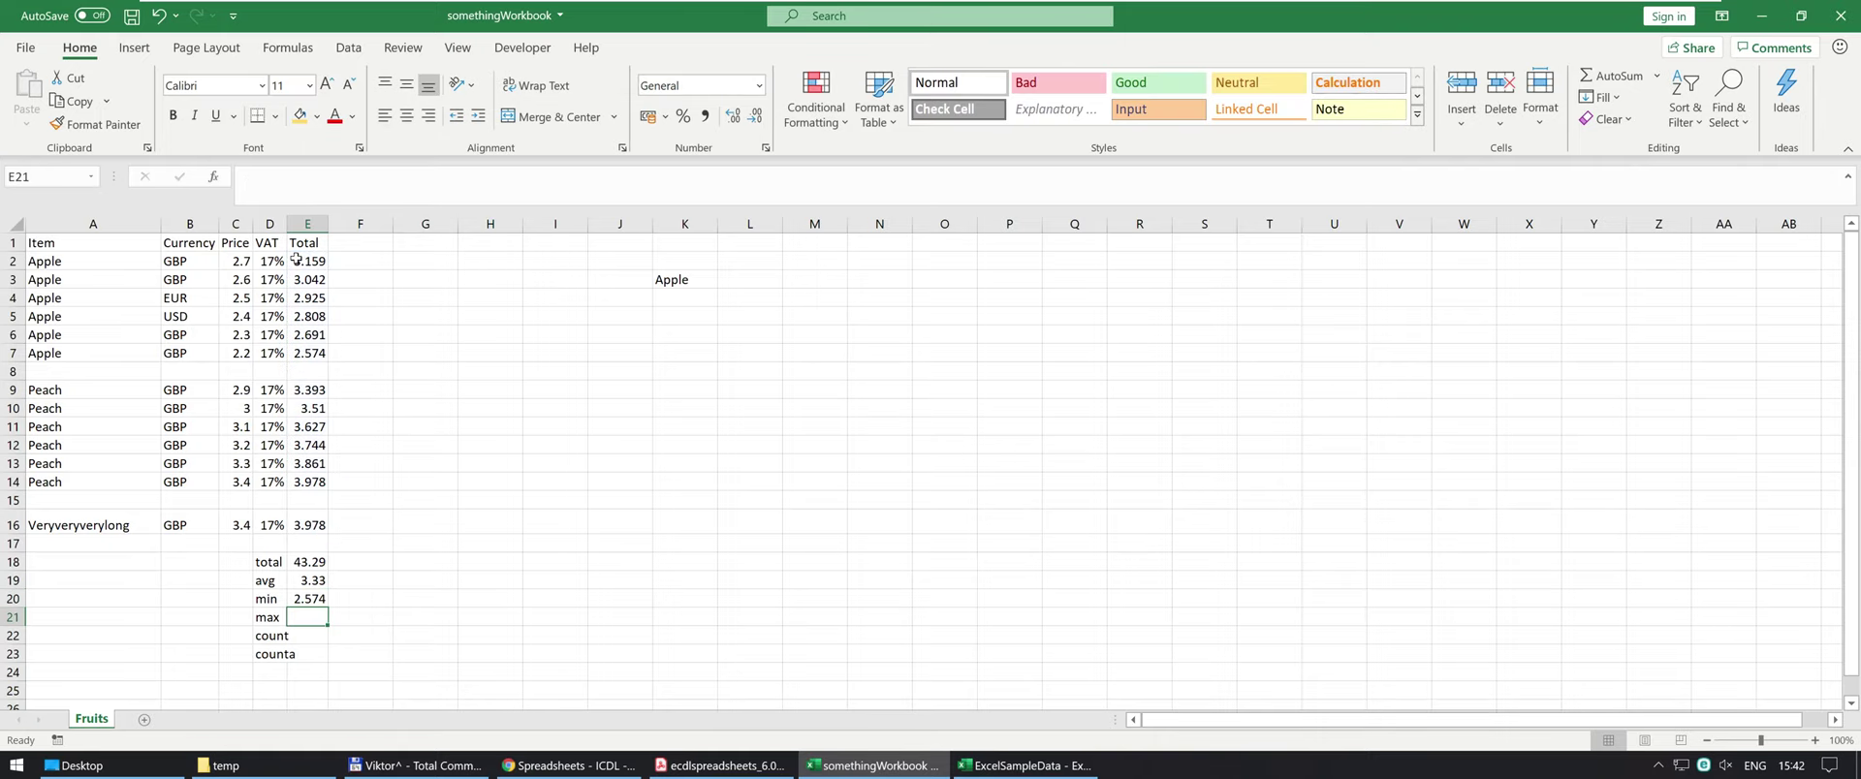
# Find the largest total of E2:E16 in E21 with the MAX function.
pyautogui.write('=max')
pyautogui.press('Tab')
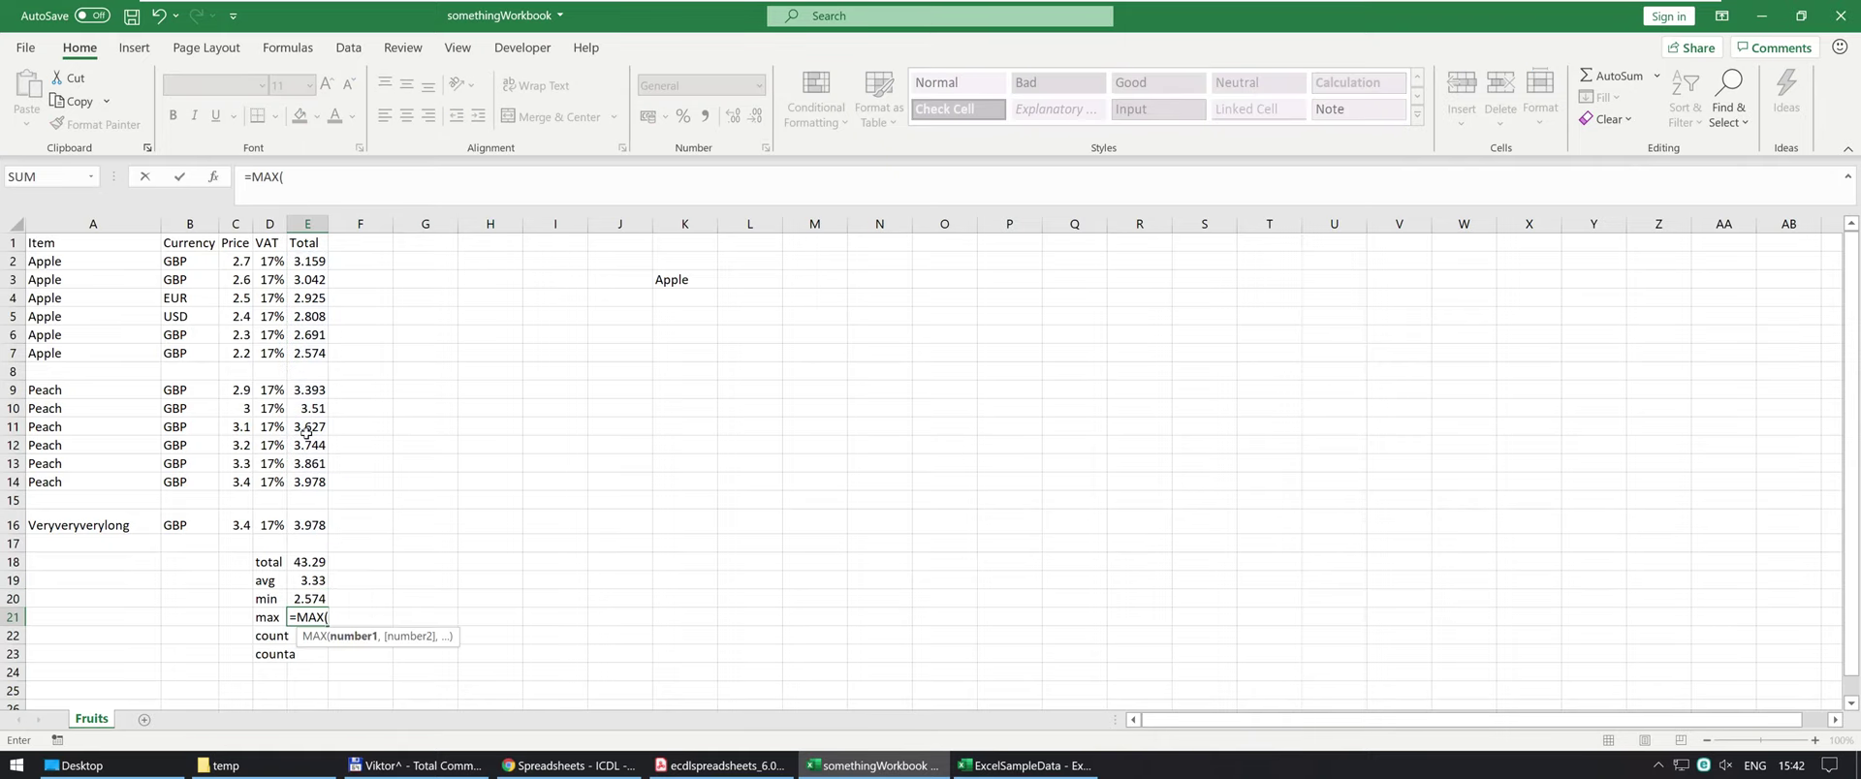
pyautogui.moveTo(313, 522); pyautogui.dragTo(303, 259)
pyautogui.press('Return')
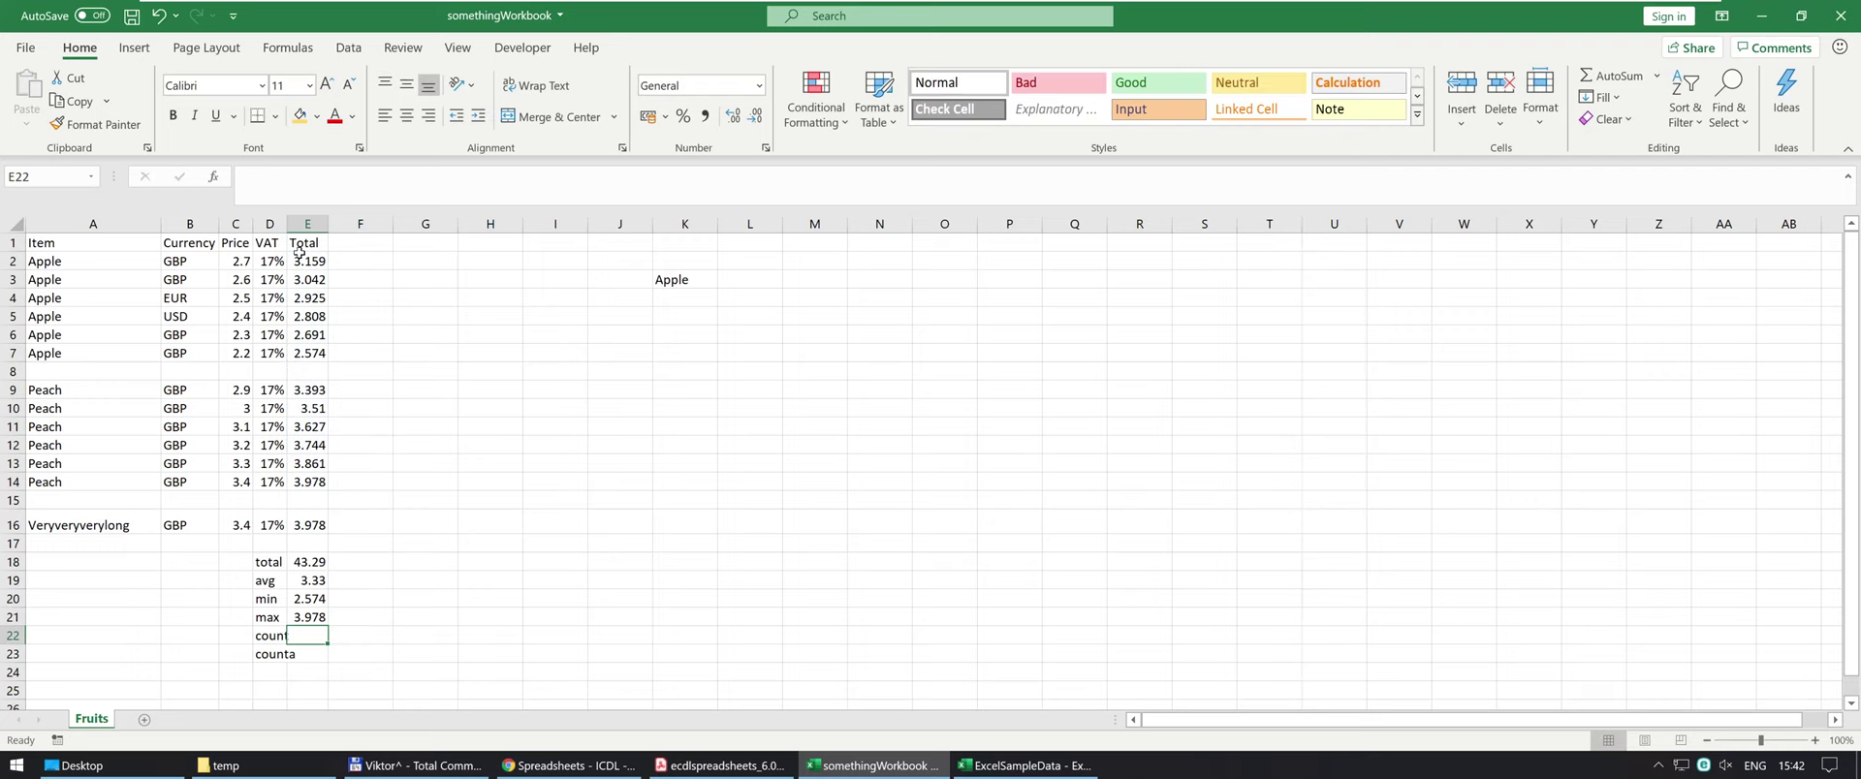
# Auto-fit the width of column D and count the numbers of E2:E16 in E22 with the COUNT function.
pyautogui.doubleClick(287, 224)
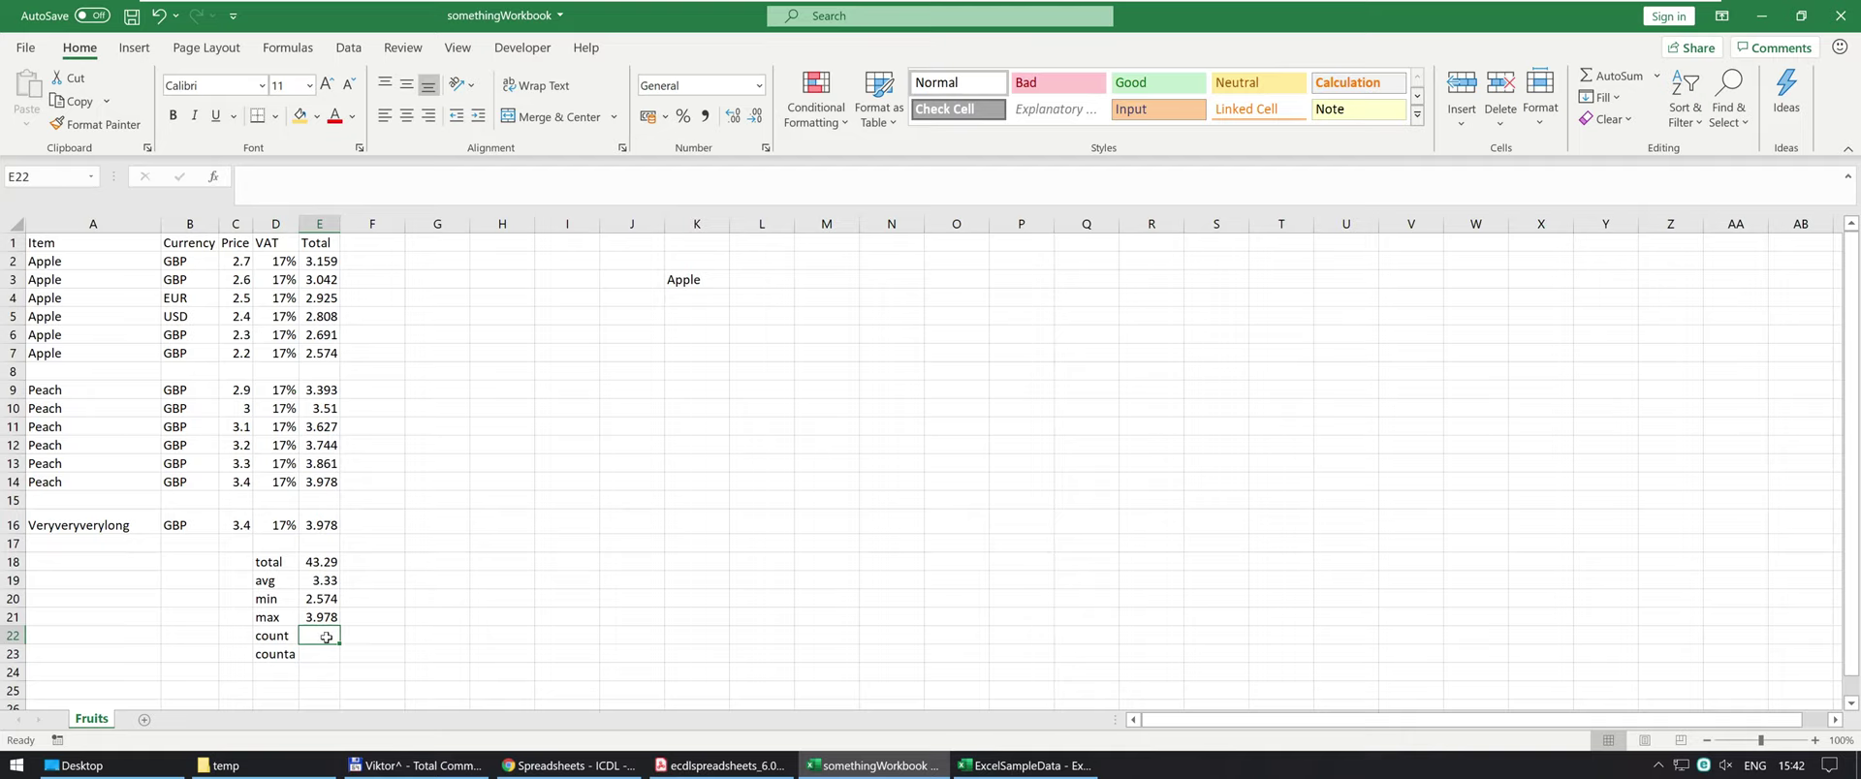
pyautogui.write('=')
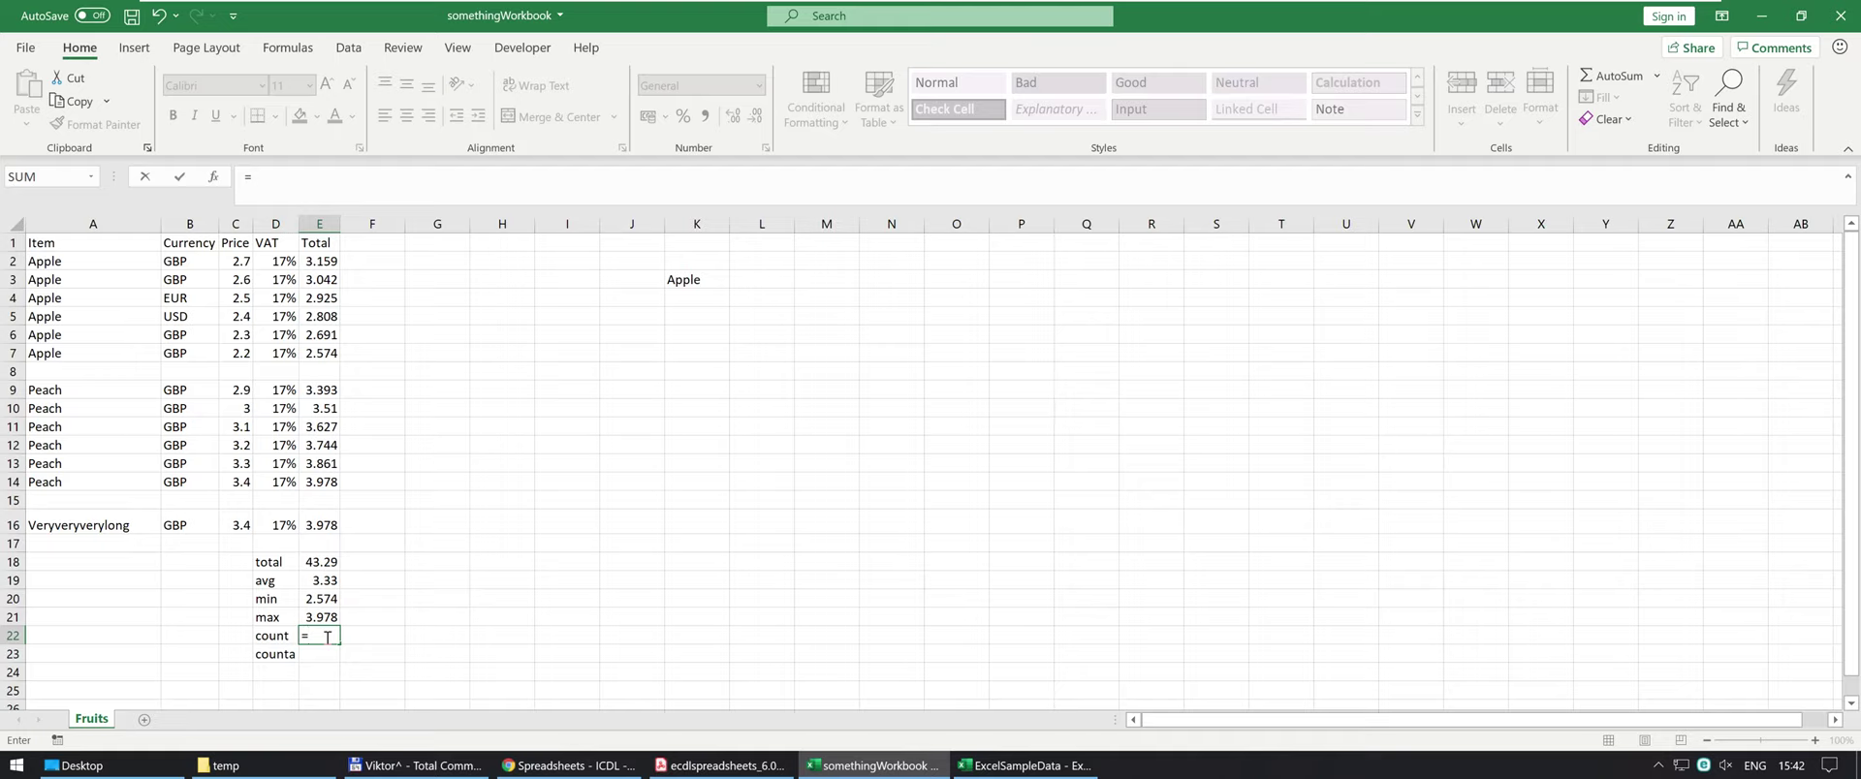
pyautogui.write('cou')
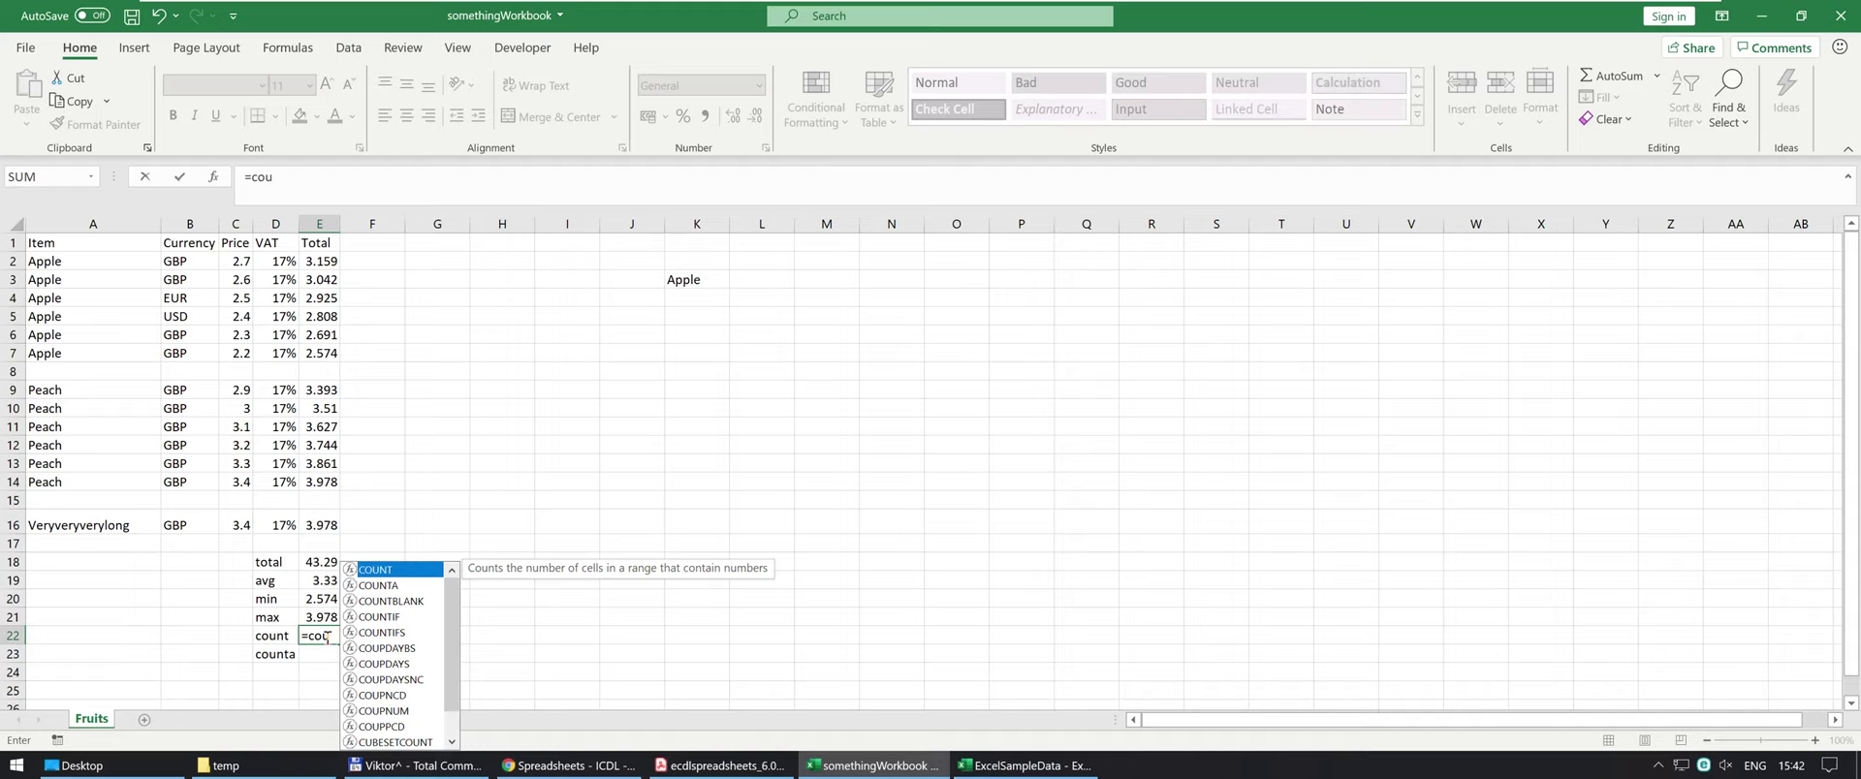
pyautogui.press('Tab')
pyautogui.moveTo(320, 524); pyautogui.dragTo(317, 258)
pyautogui.press('Return')
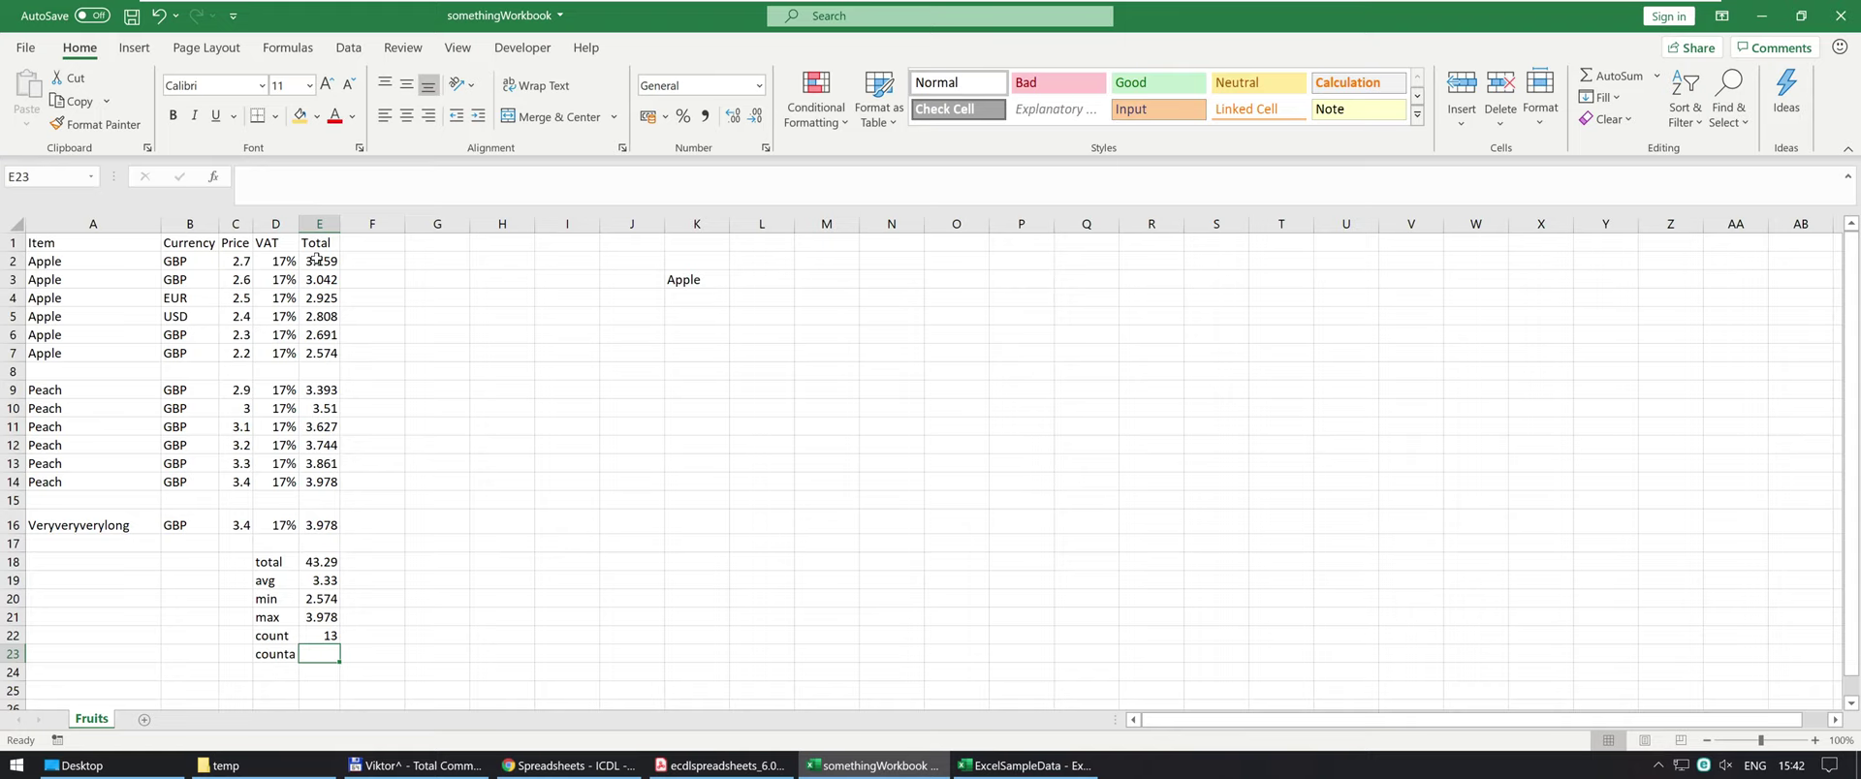
# Count the non-empty cells of E2:E16 in E23 with the COUNTA function.
pyautogui.write('=')
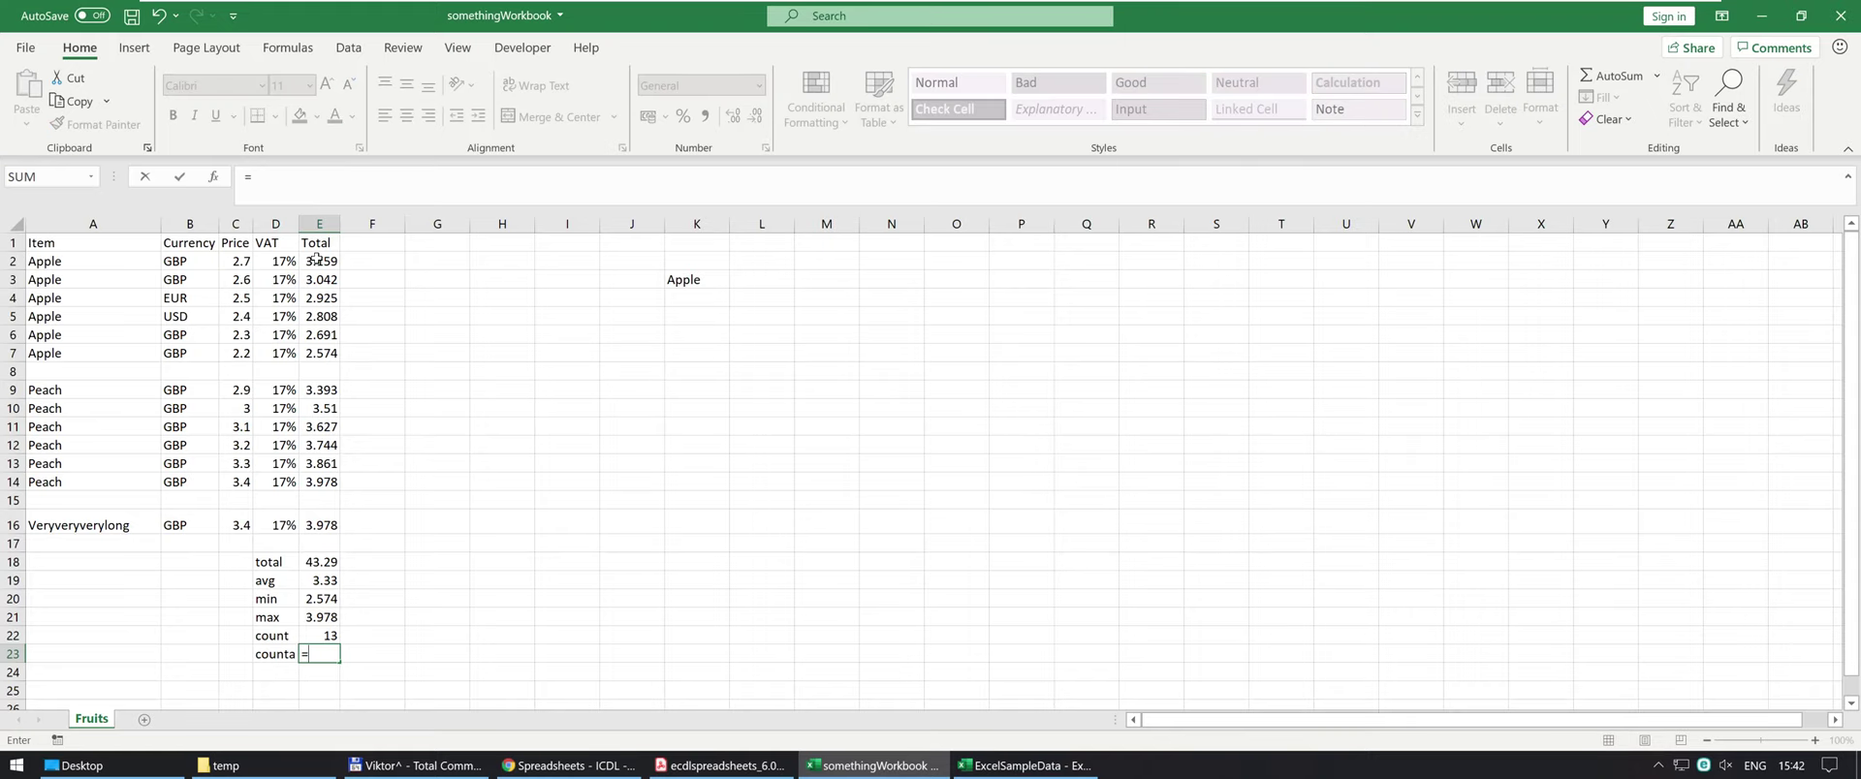
pyautogui.write('counta')
pyautogui.press('Tab')
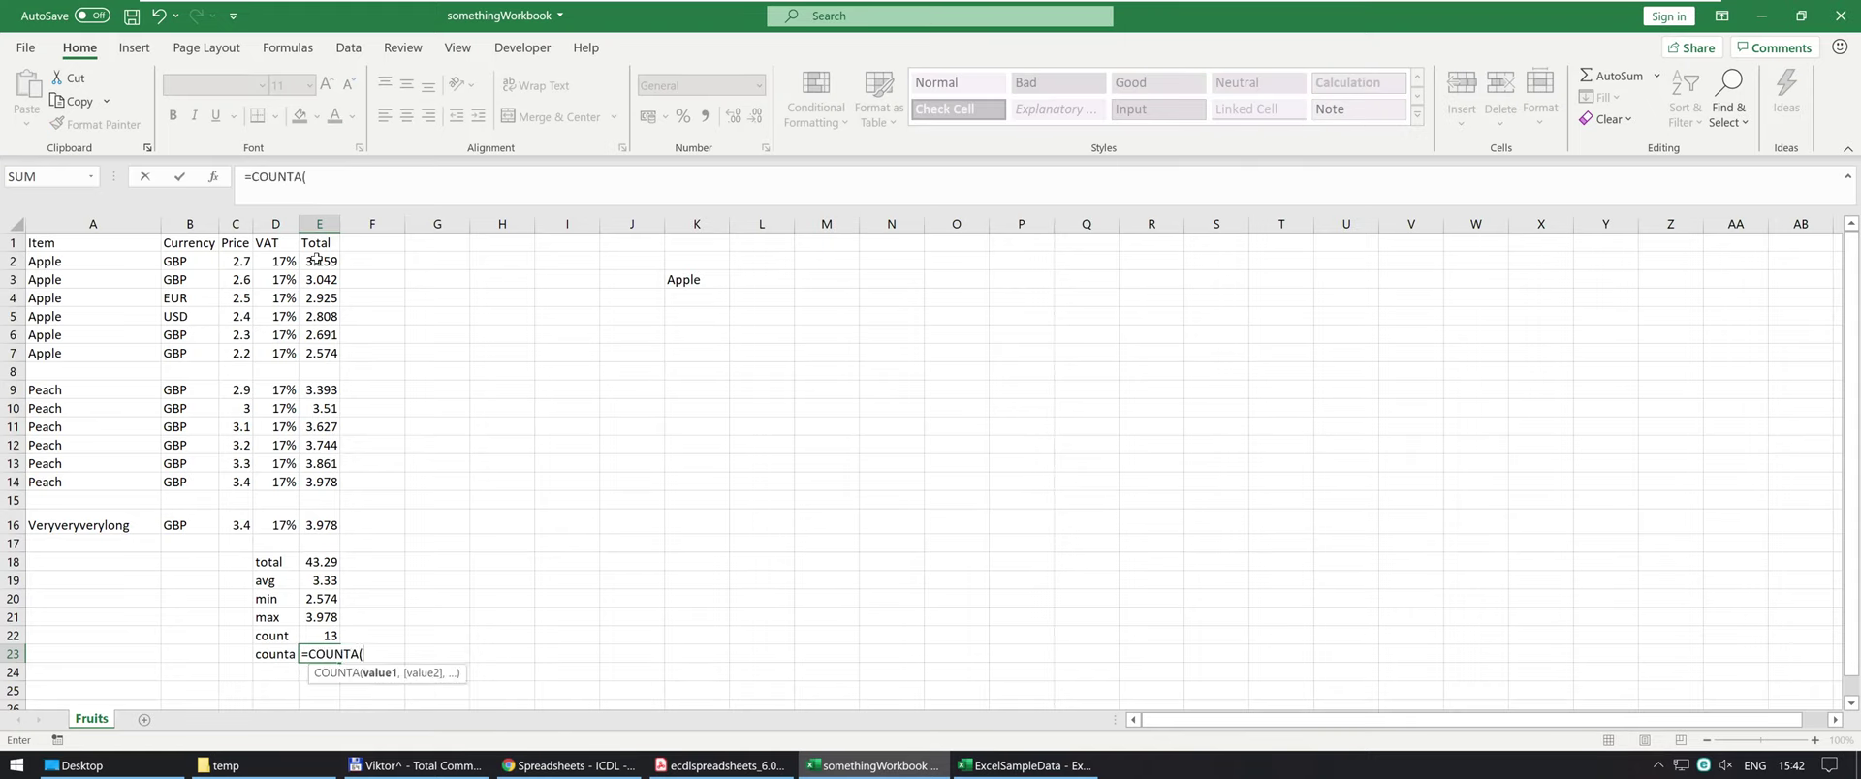
pyautogui.moveTo(320, 525); pyautogui.dragTo(302, 257)
pyautogui.hotkey('ctrl', 'Return')
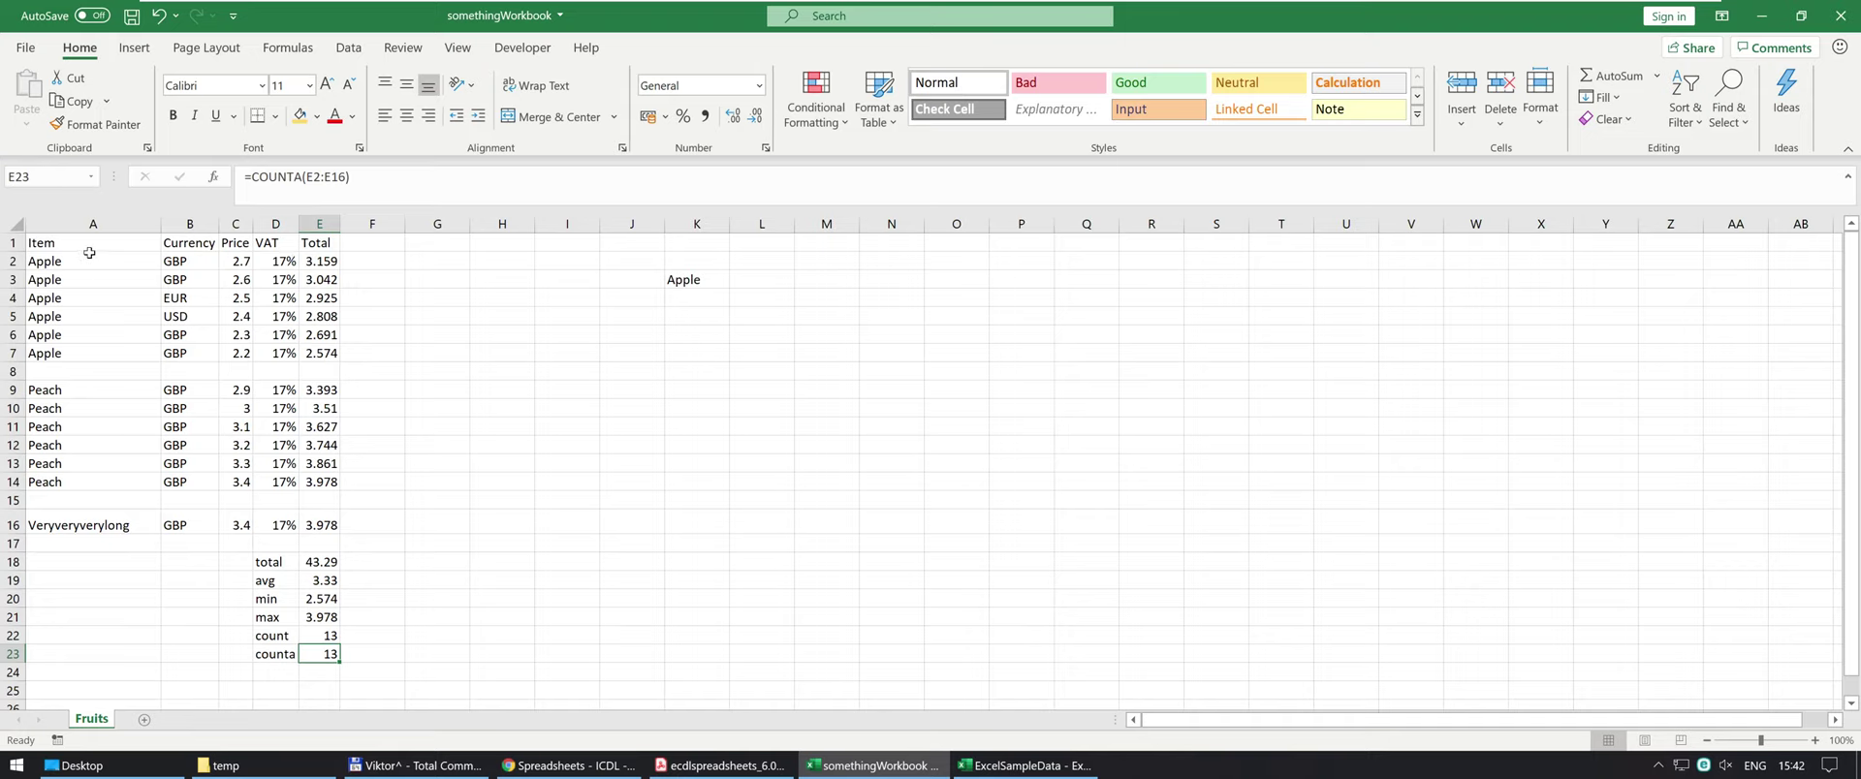
# Apply the COUNT function to the item names A2:A16 in F22.
pyautogui.moveTo(85, 260); pyautogui.dragTo(58, 523)
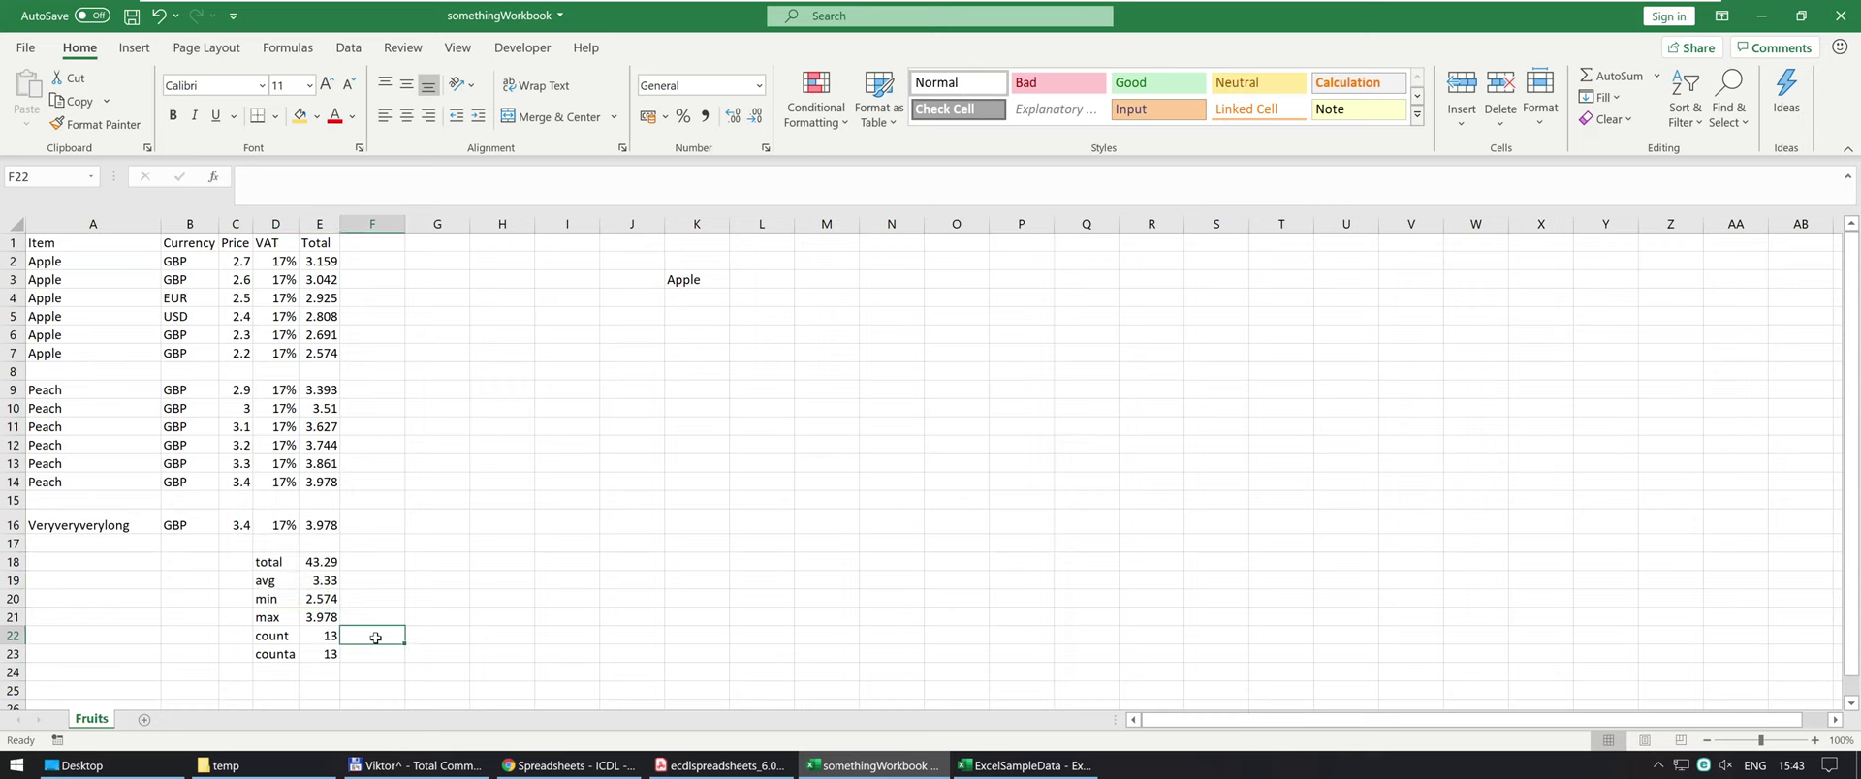
pyautogui.write('=count')
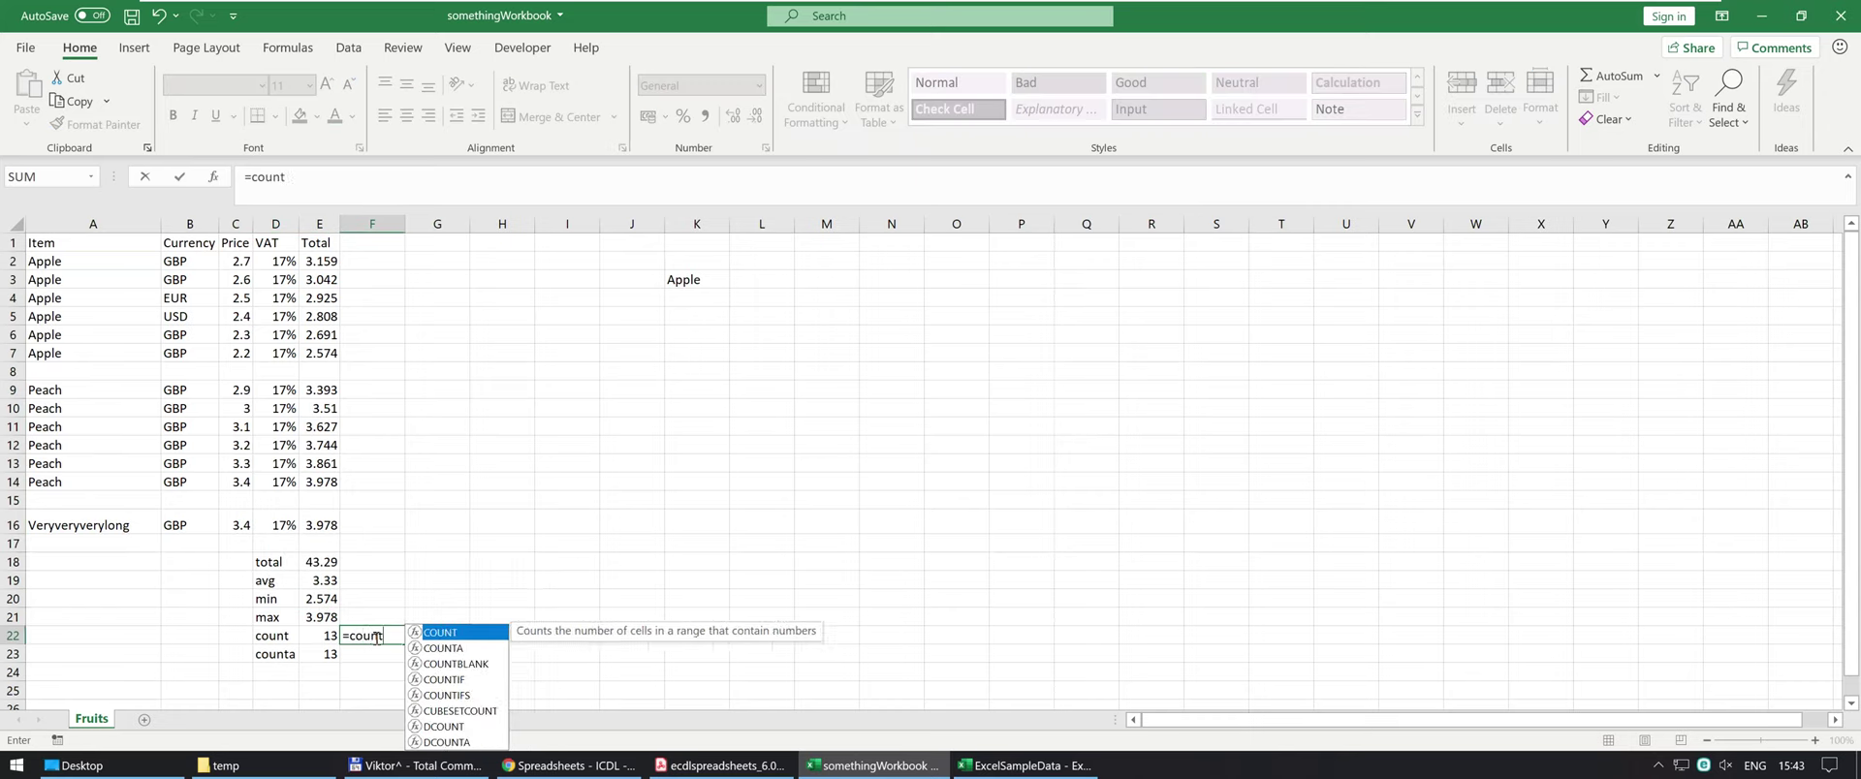
pyautogui.press('Tab')
pyautogui.moveTo(39, 525); pyautogui.dragTo(50, 261)
pyautogui.press('Return')
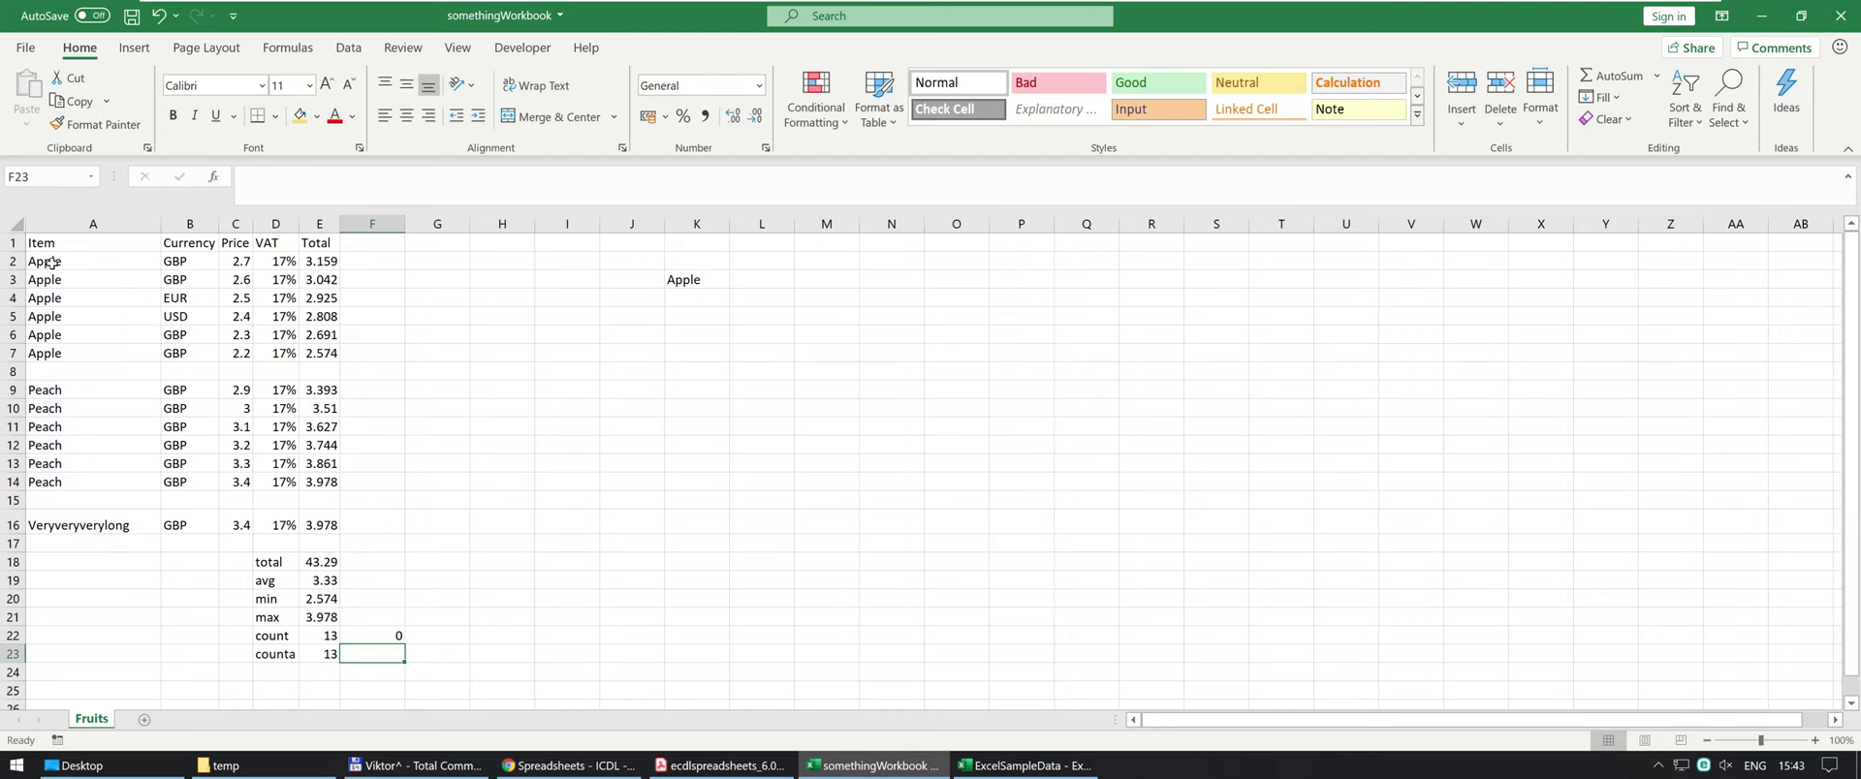
# Inspect the COUNT formula in F22 and test it by entering 1 and then 2 in the blank cell A15.
pyautogui.doubleClick(391, 630)
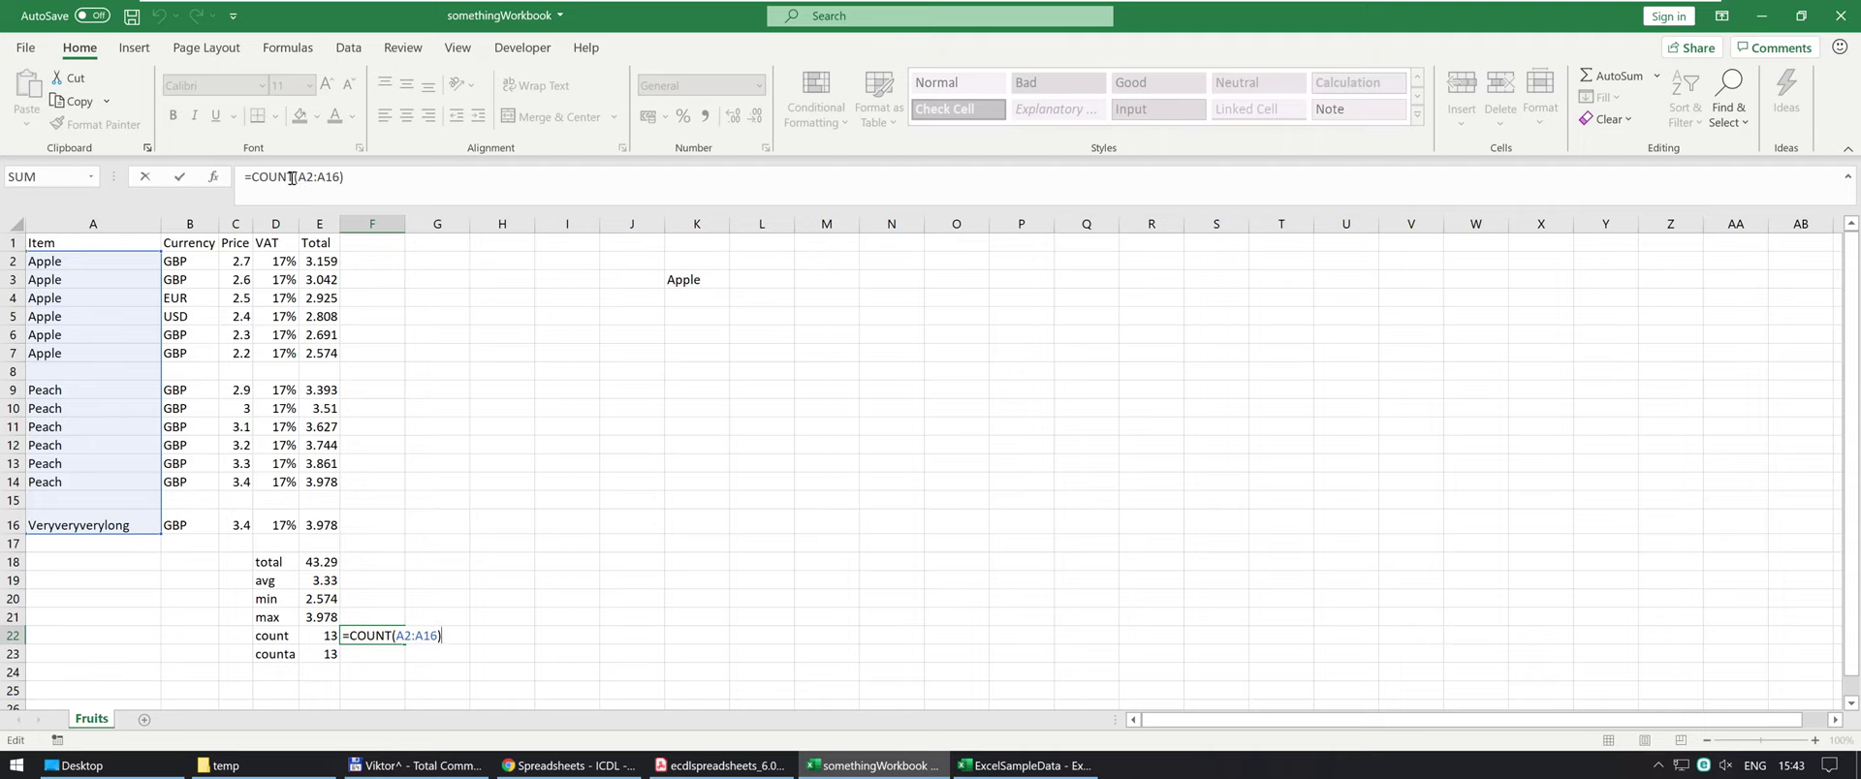
pyautogui.press('Escape')
pyautogui.click(64, 498)
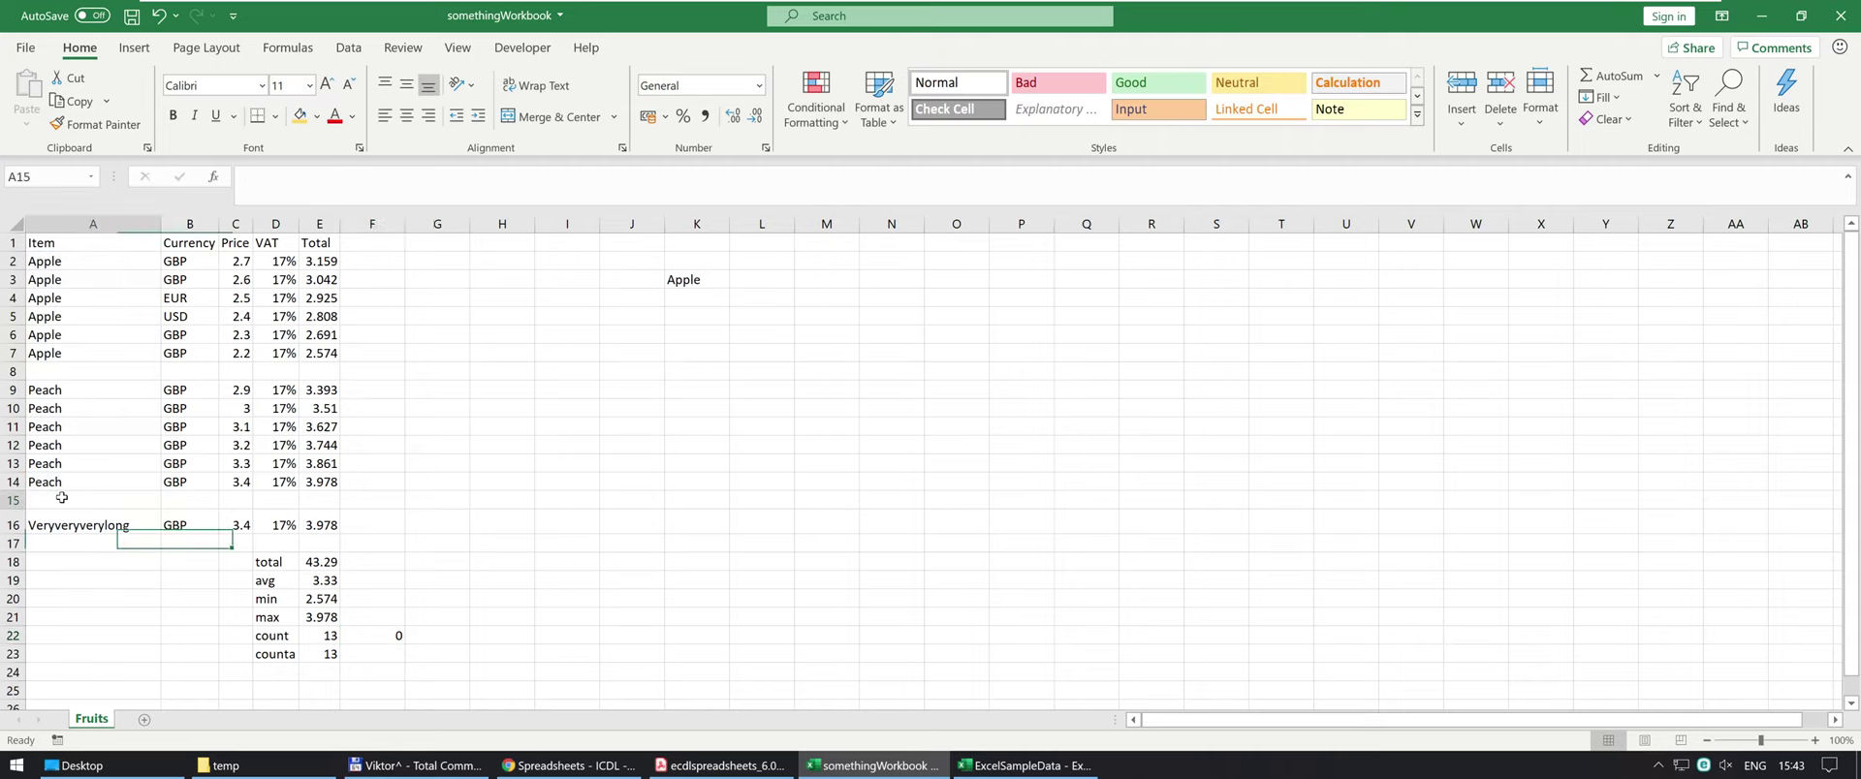
pyautogui.write('1')
pyautogui.press('Return')
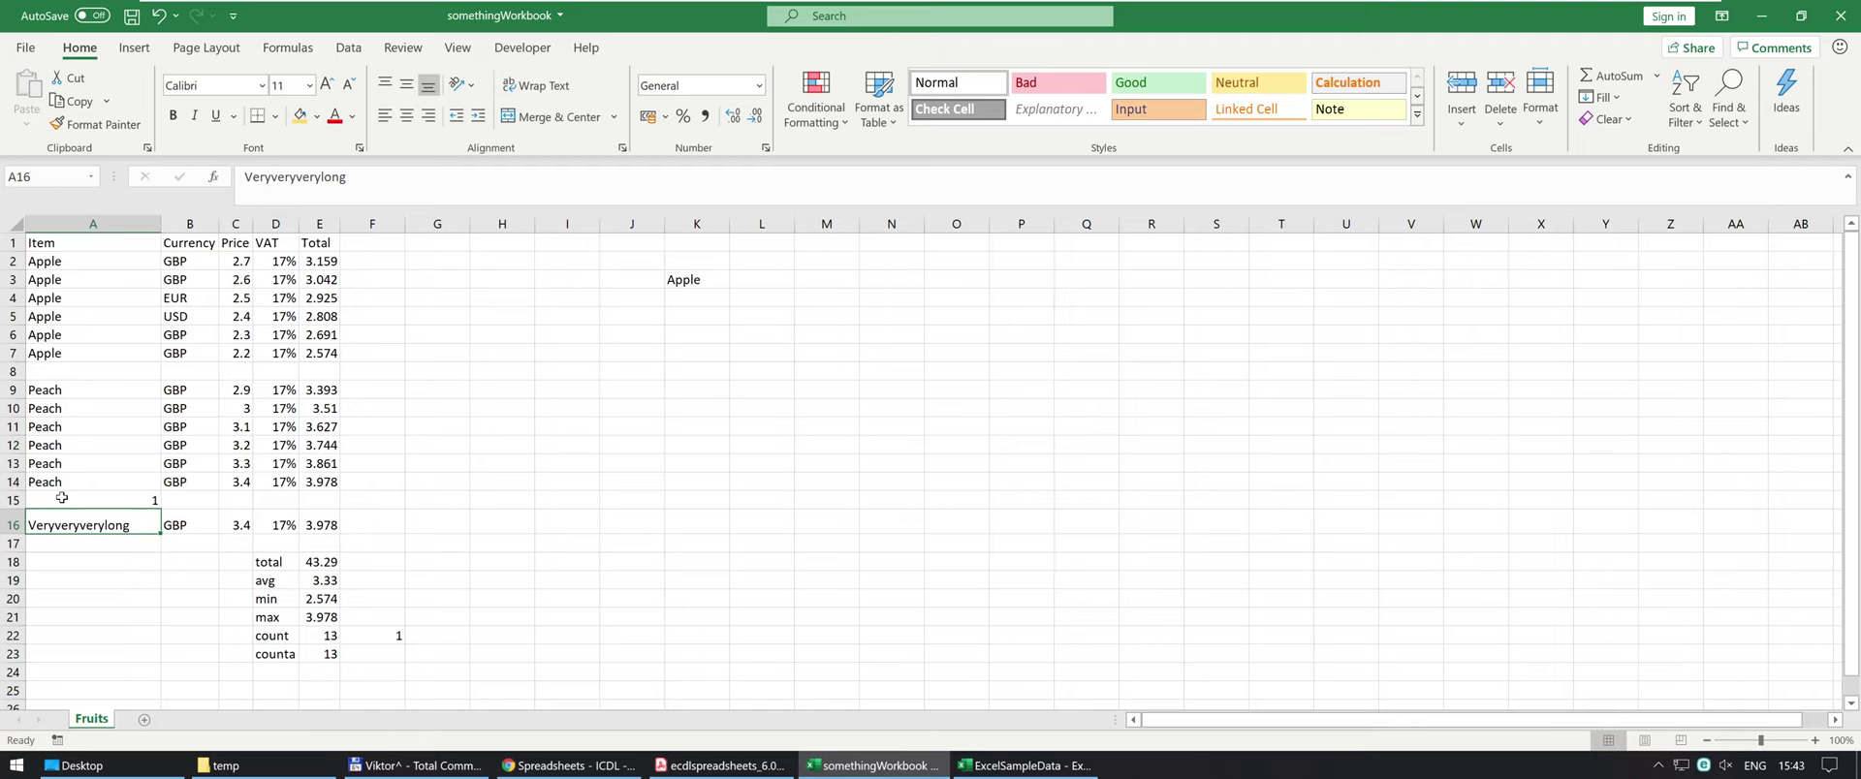
pyautogui.click(61, 497)
pyautogui.write('2')
pyautogui.press('Return')
pyautogui.click(95, 501)
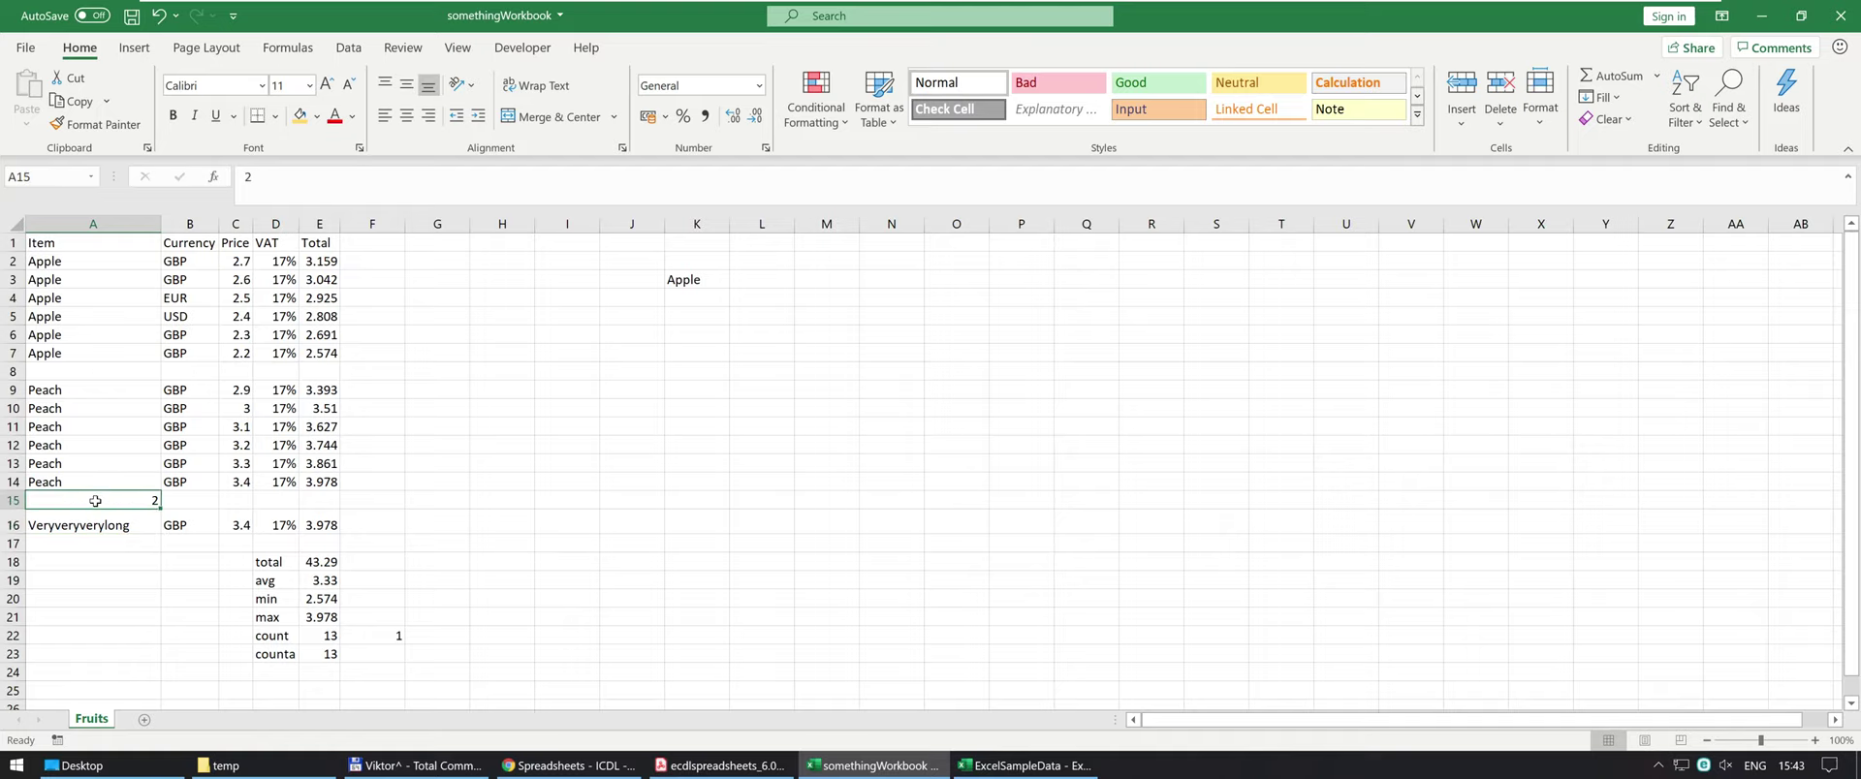
# Apply the COUNTA function to the item range A2:A16 in F23.
pyautogui.click(392, 655)
pyautogui.write('=counta')
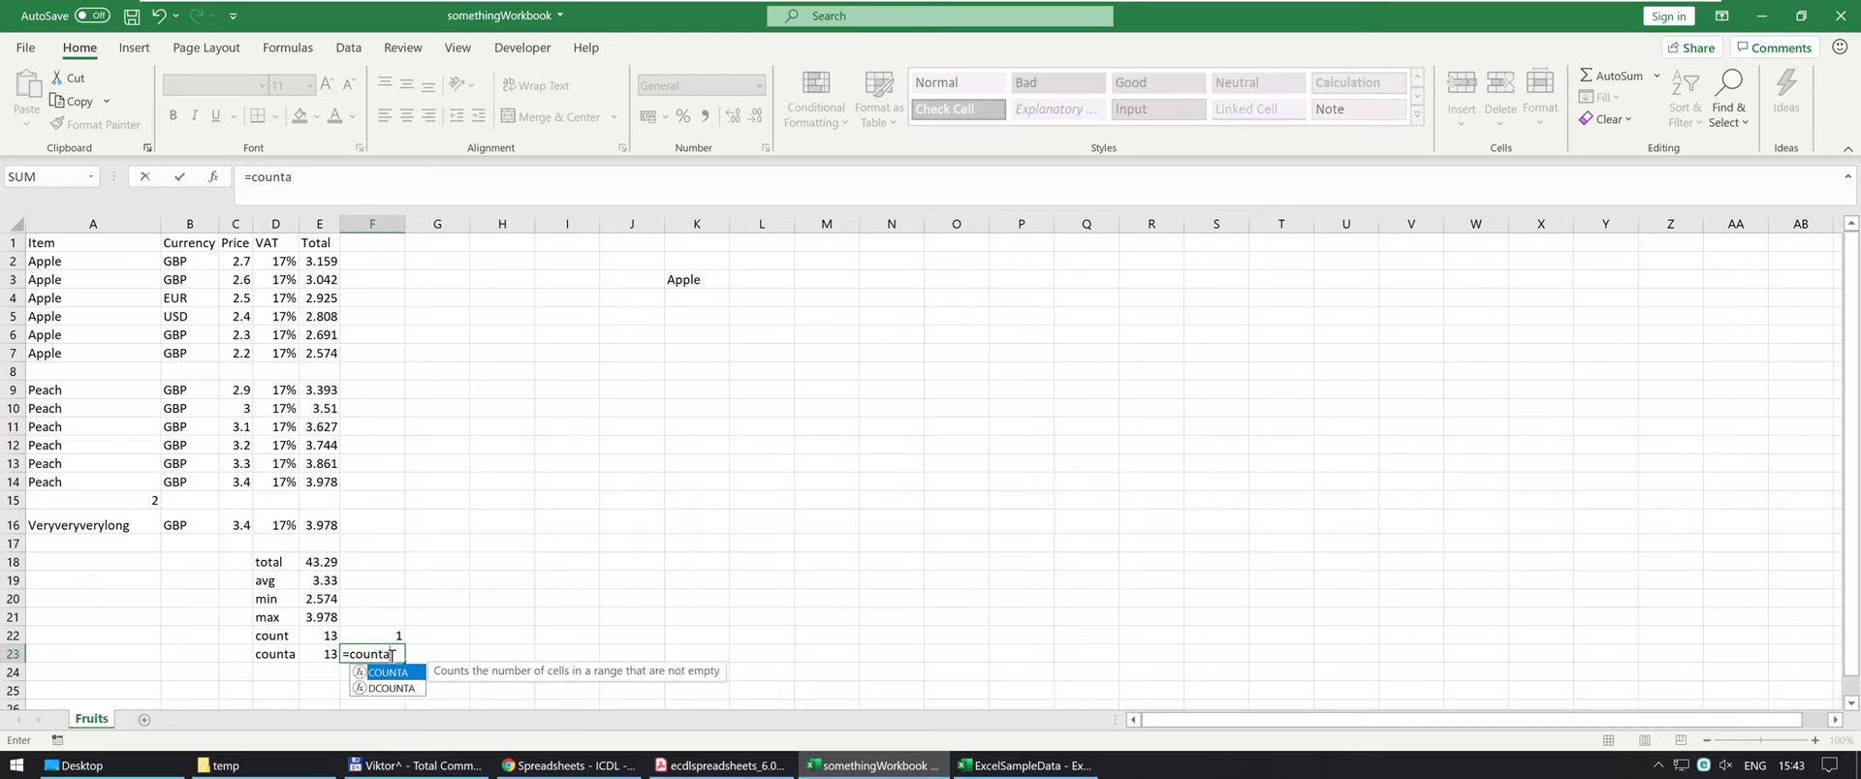
pyautogui.press('Tab')
pyautogui.moveTo(114, 523); pyautogui.dragTo(47, 258)
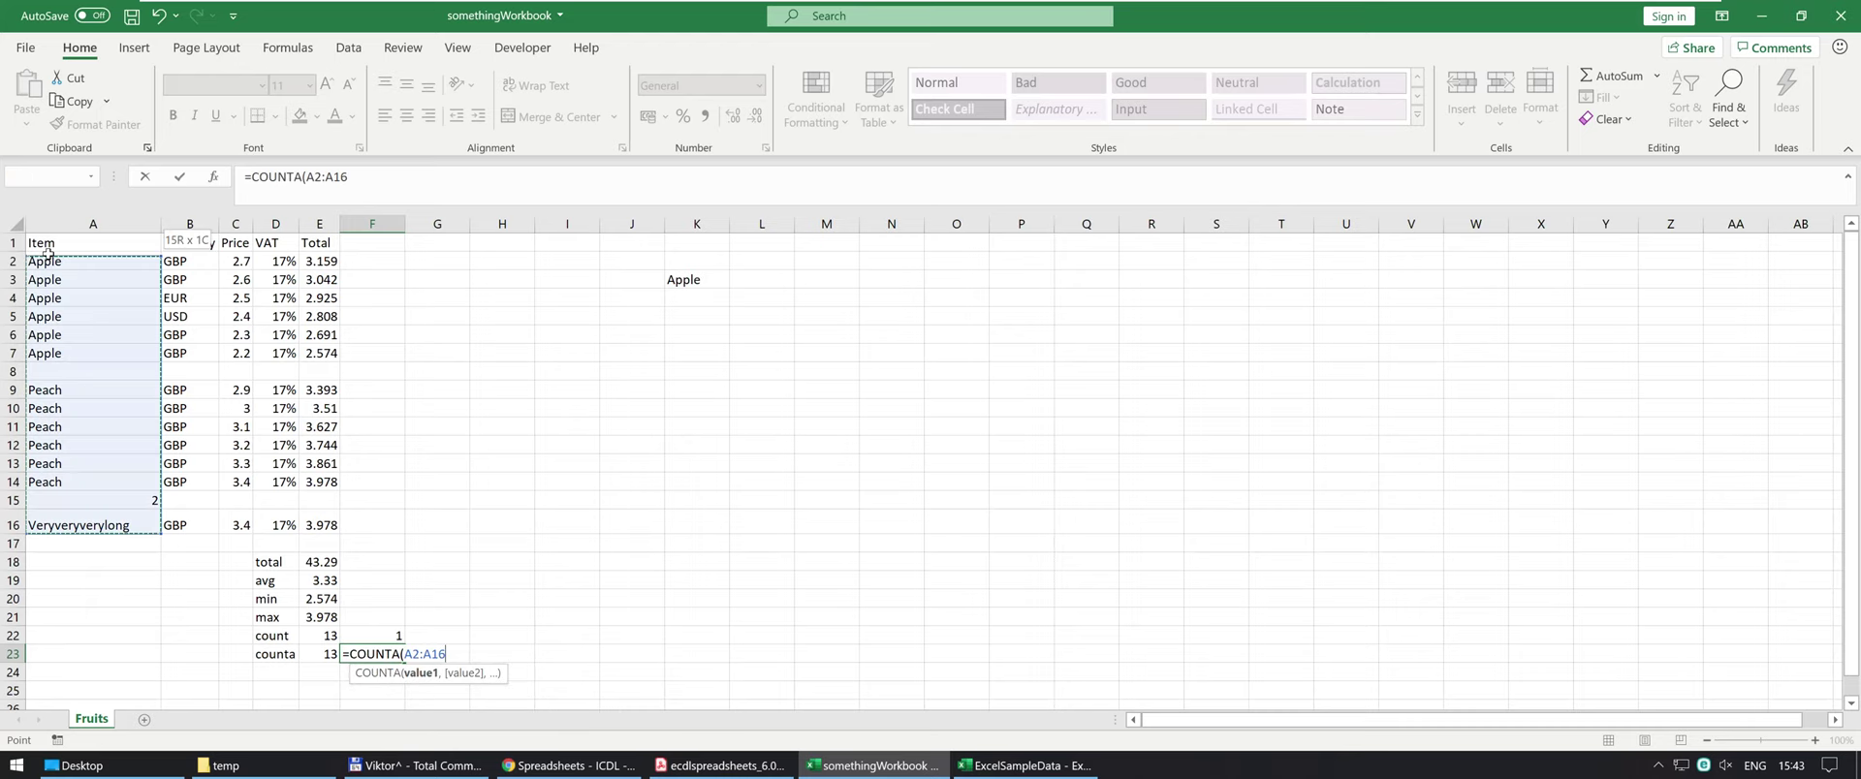
pyautogui.press('Return')
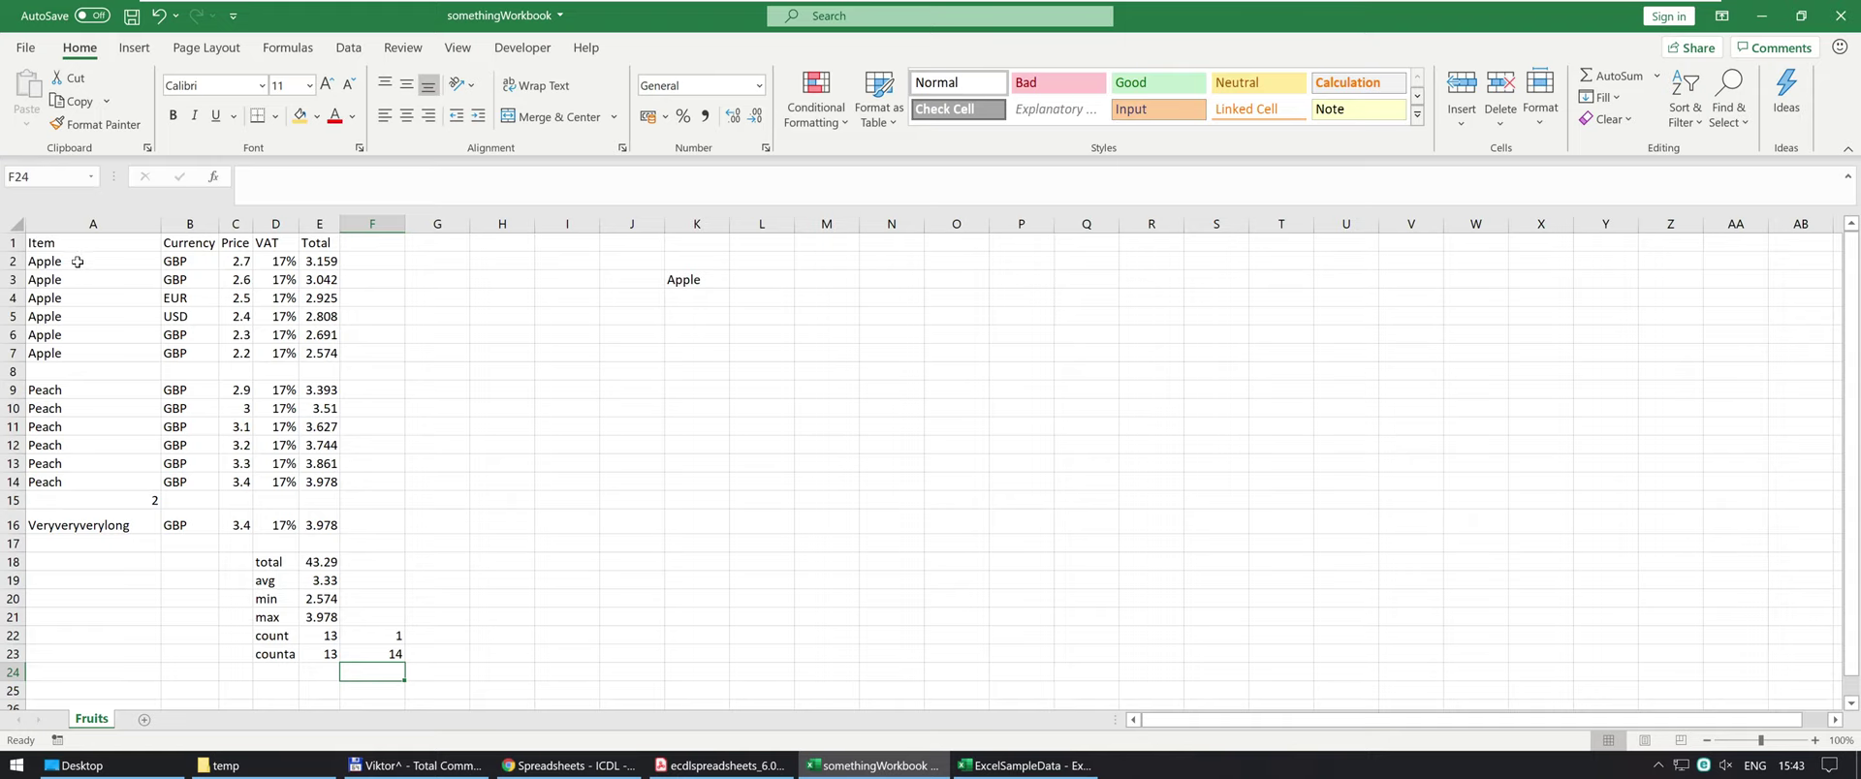
# Review the item range A2:A16, and clear the test number from A15 and the test formulas from F22:F23.
pyautogui.moveTo(78, 261); pyautogui.dragTo(49, 526)
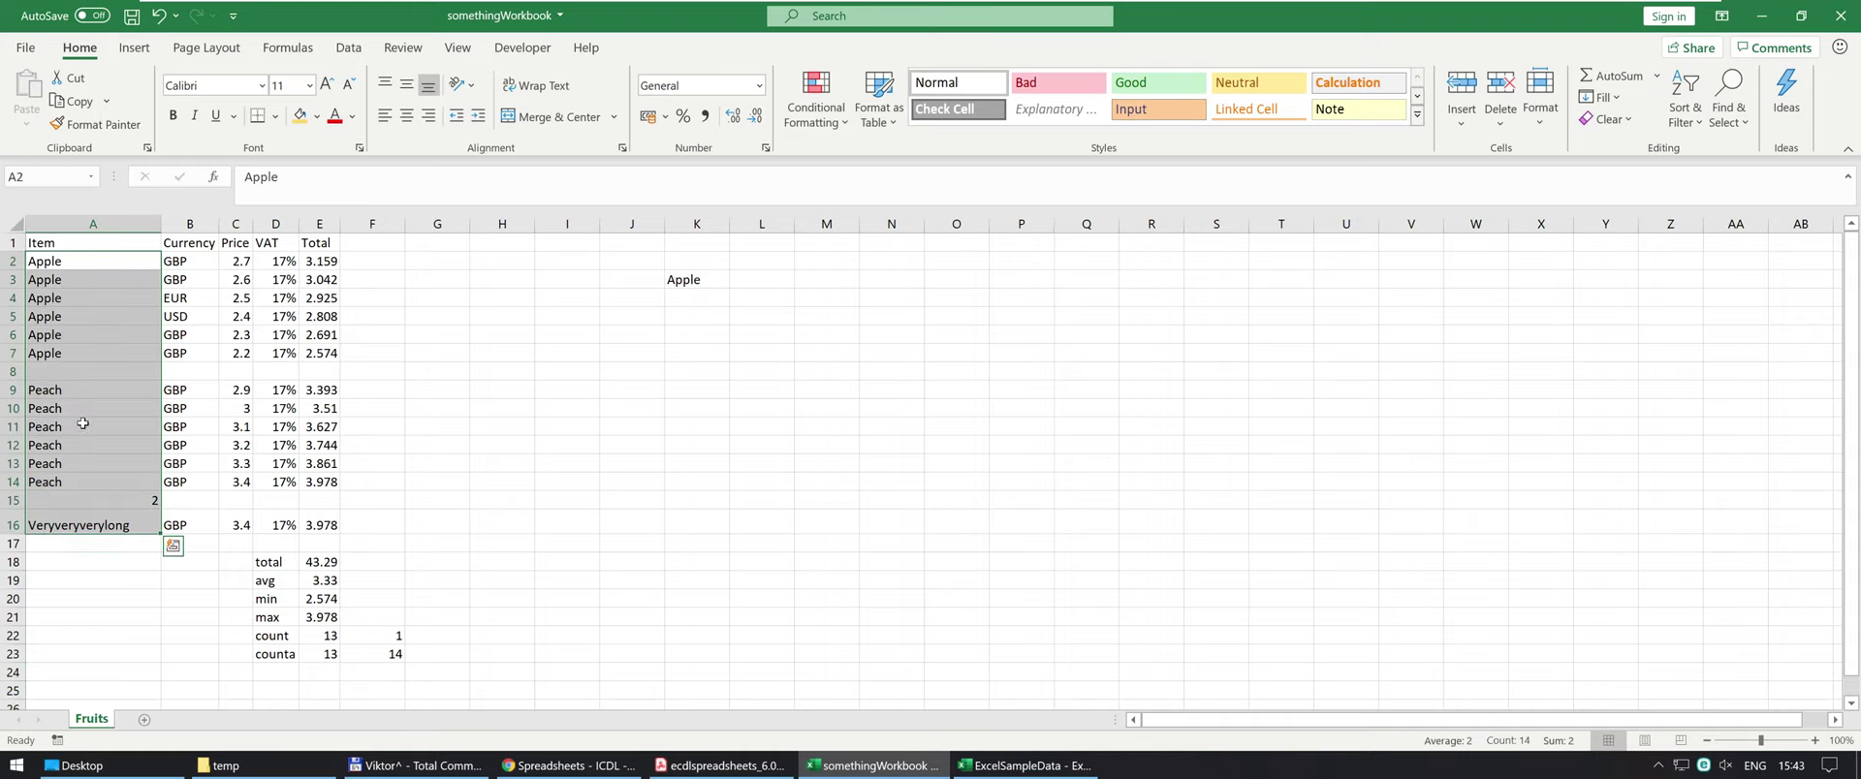
pyautogui.click(94, 371)
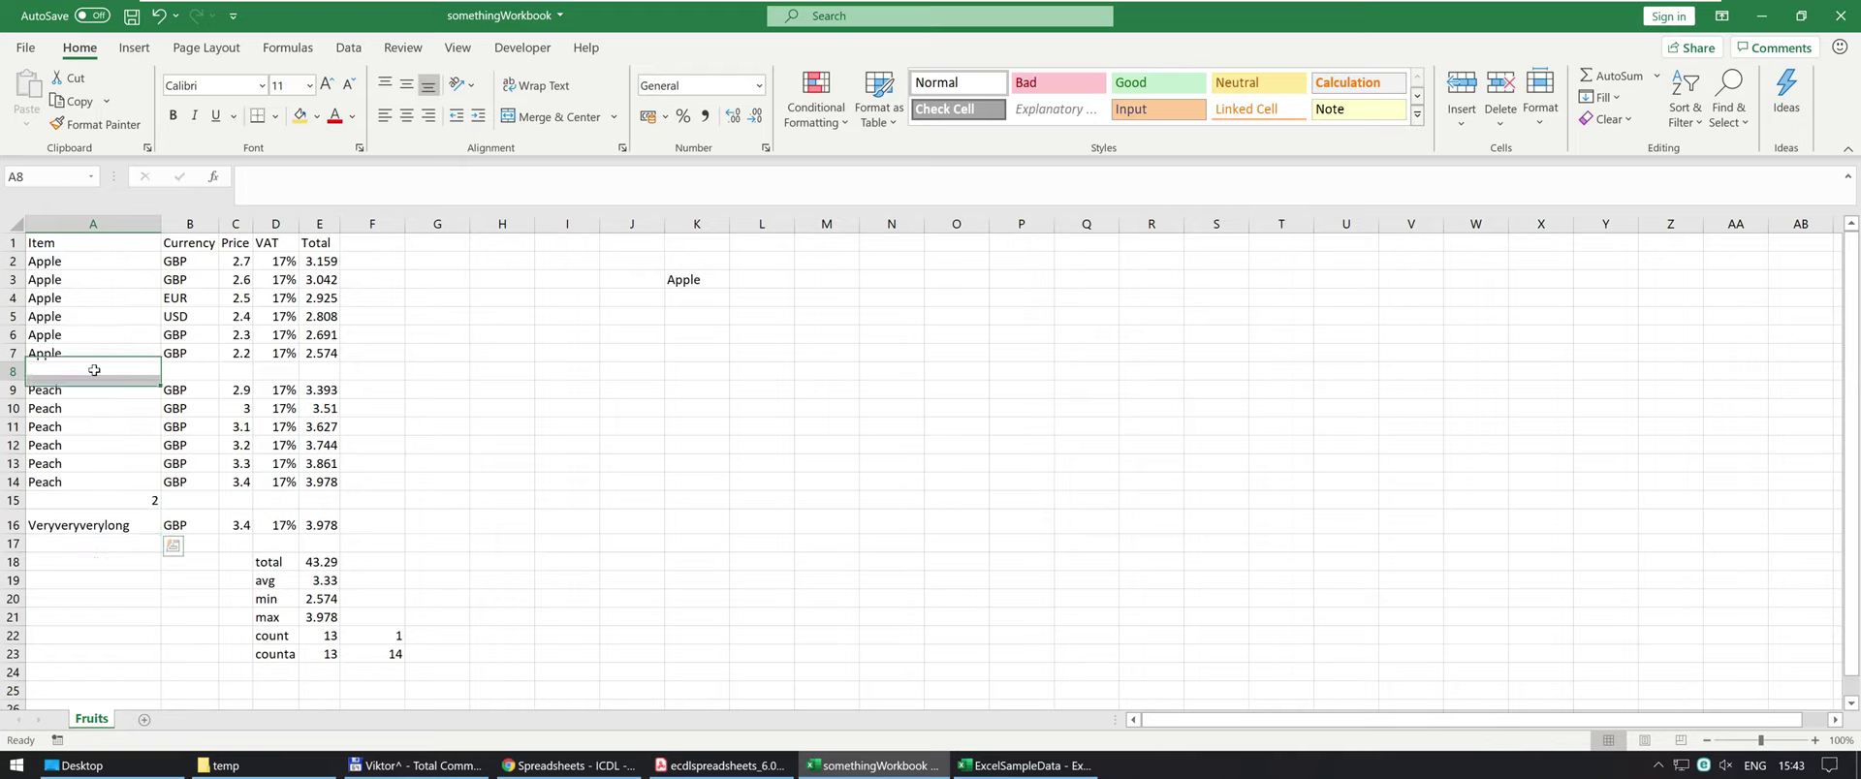
pyautogui.click(89, 500)
pyautogui.press('Delete')
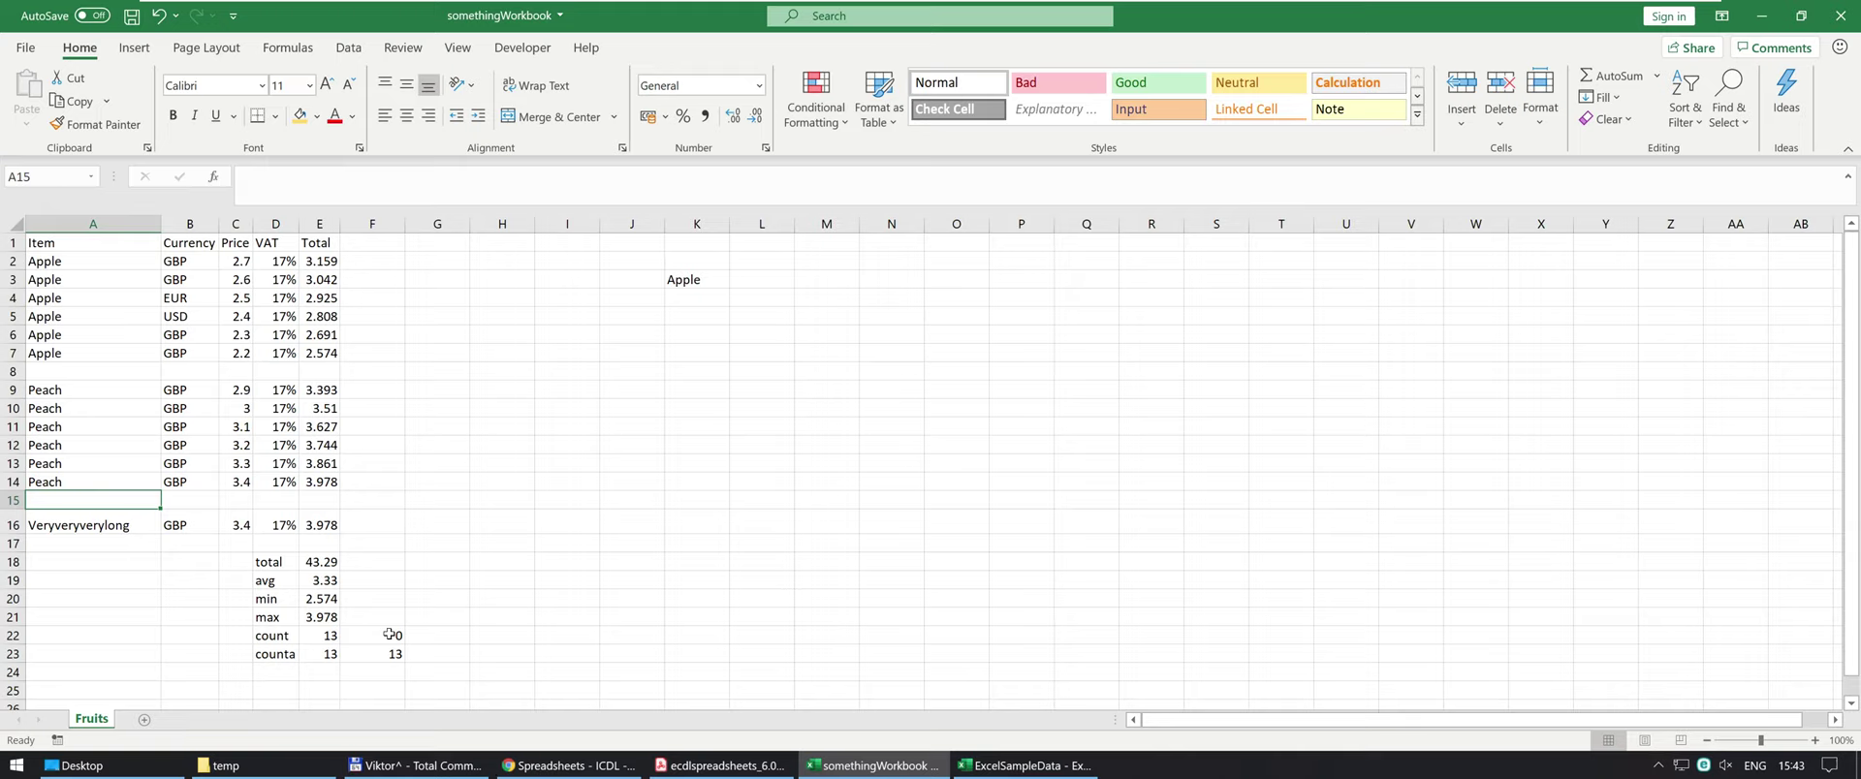
pyautogui.moveTo(389, 634)
pyautogui.mouseDown()
pyautogui.moveTo(417, 654)
pyautogui.moveTo(384, 655)
pyautogui.mouseUp()
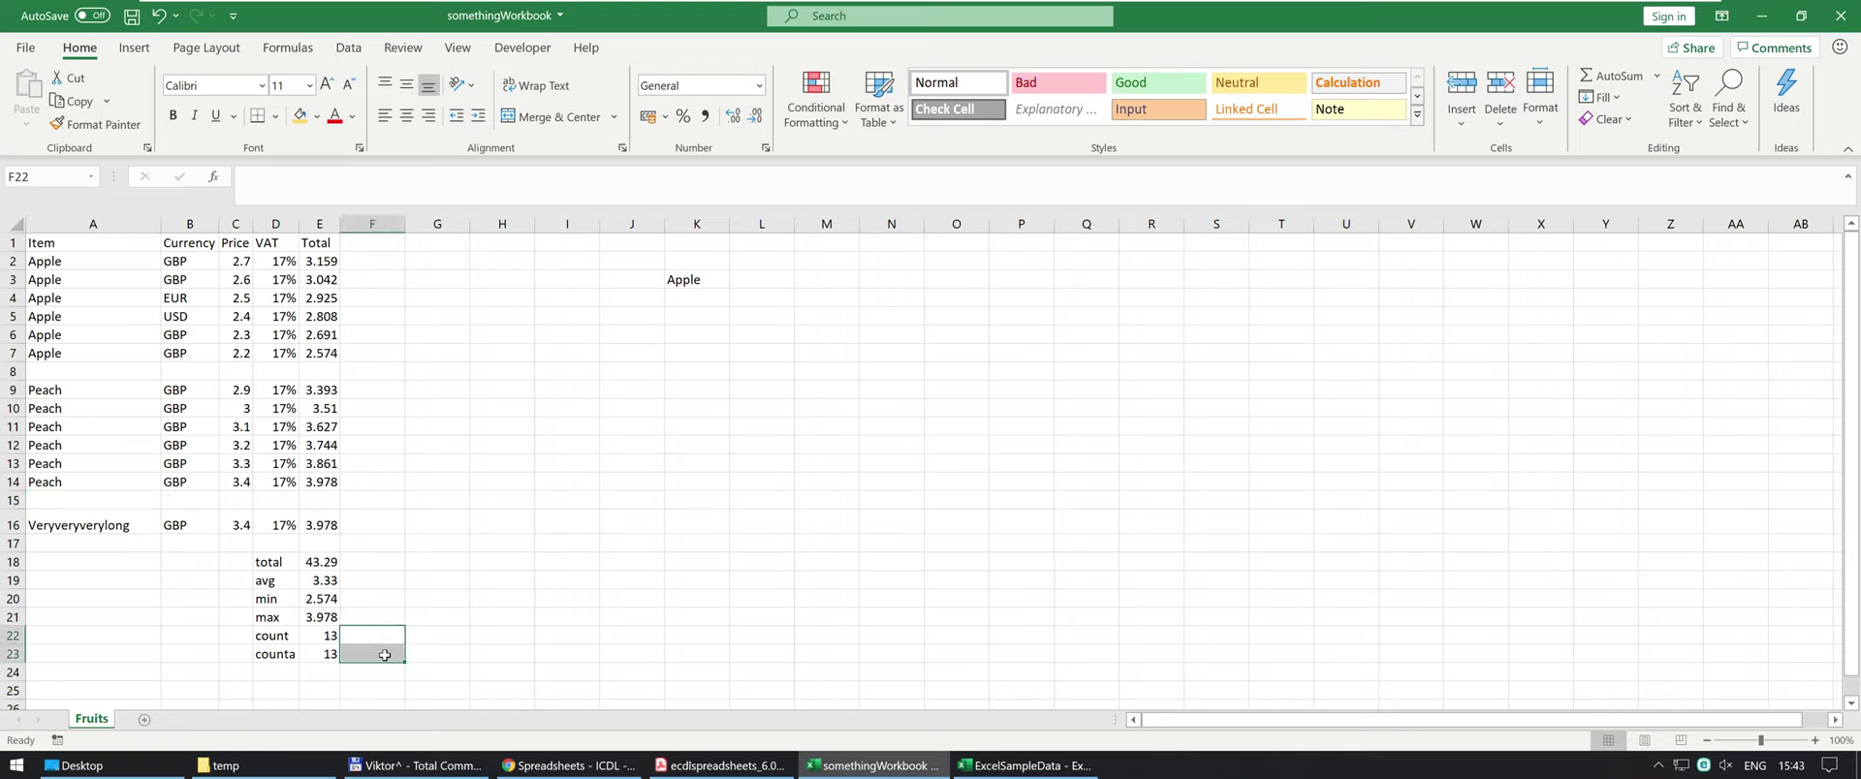
# Consult the syllabus PDF in Adobe Acrobat Reader and highlight task item 4.2.2 on the logical function IF.
pyautogui.hotkey('alt', 'Tab')
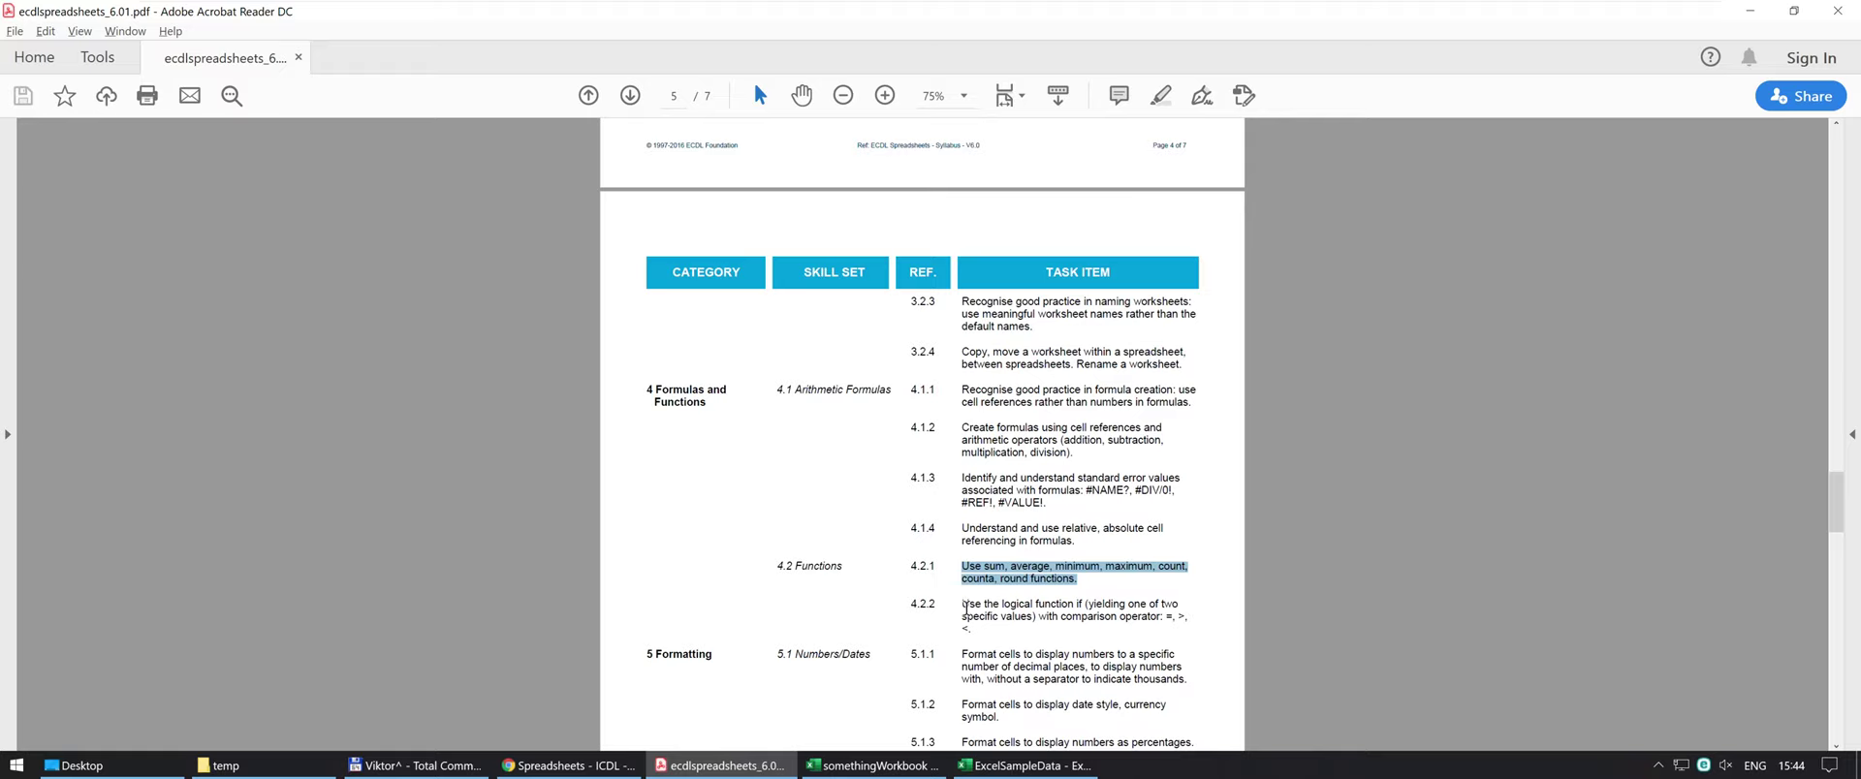
pyautogui.hotkey('alt', 'Tab')
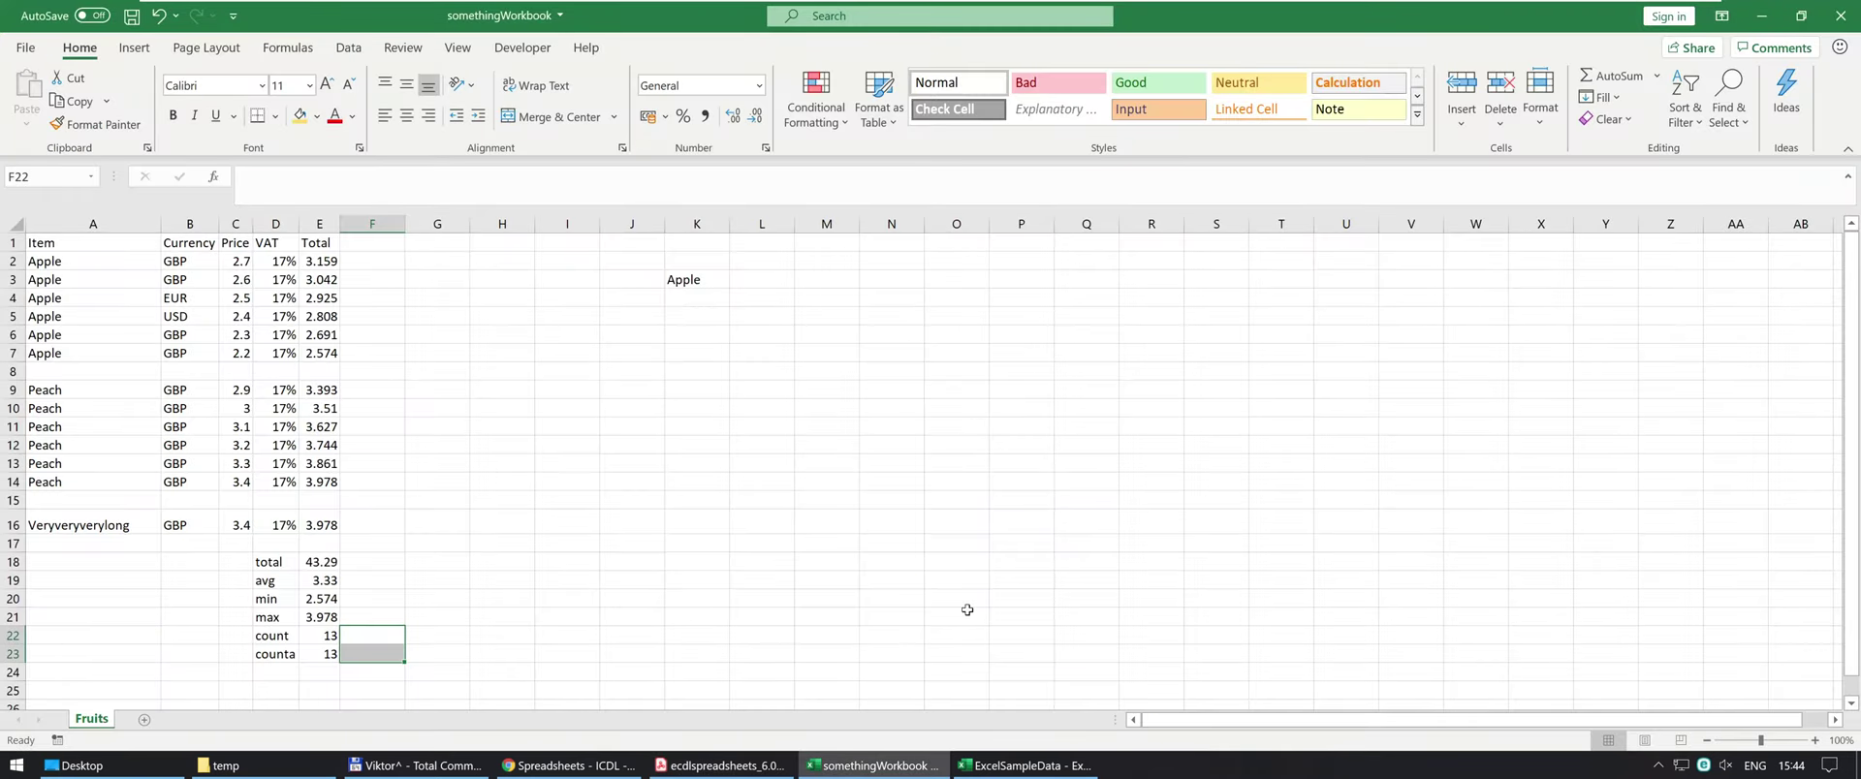
pyautogui.press('Left')
pyautogui.press('Up')
pyautogui.press('Right')
pyautogui.press('Up')
pyautogui.press('Up')
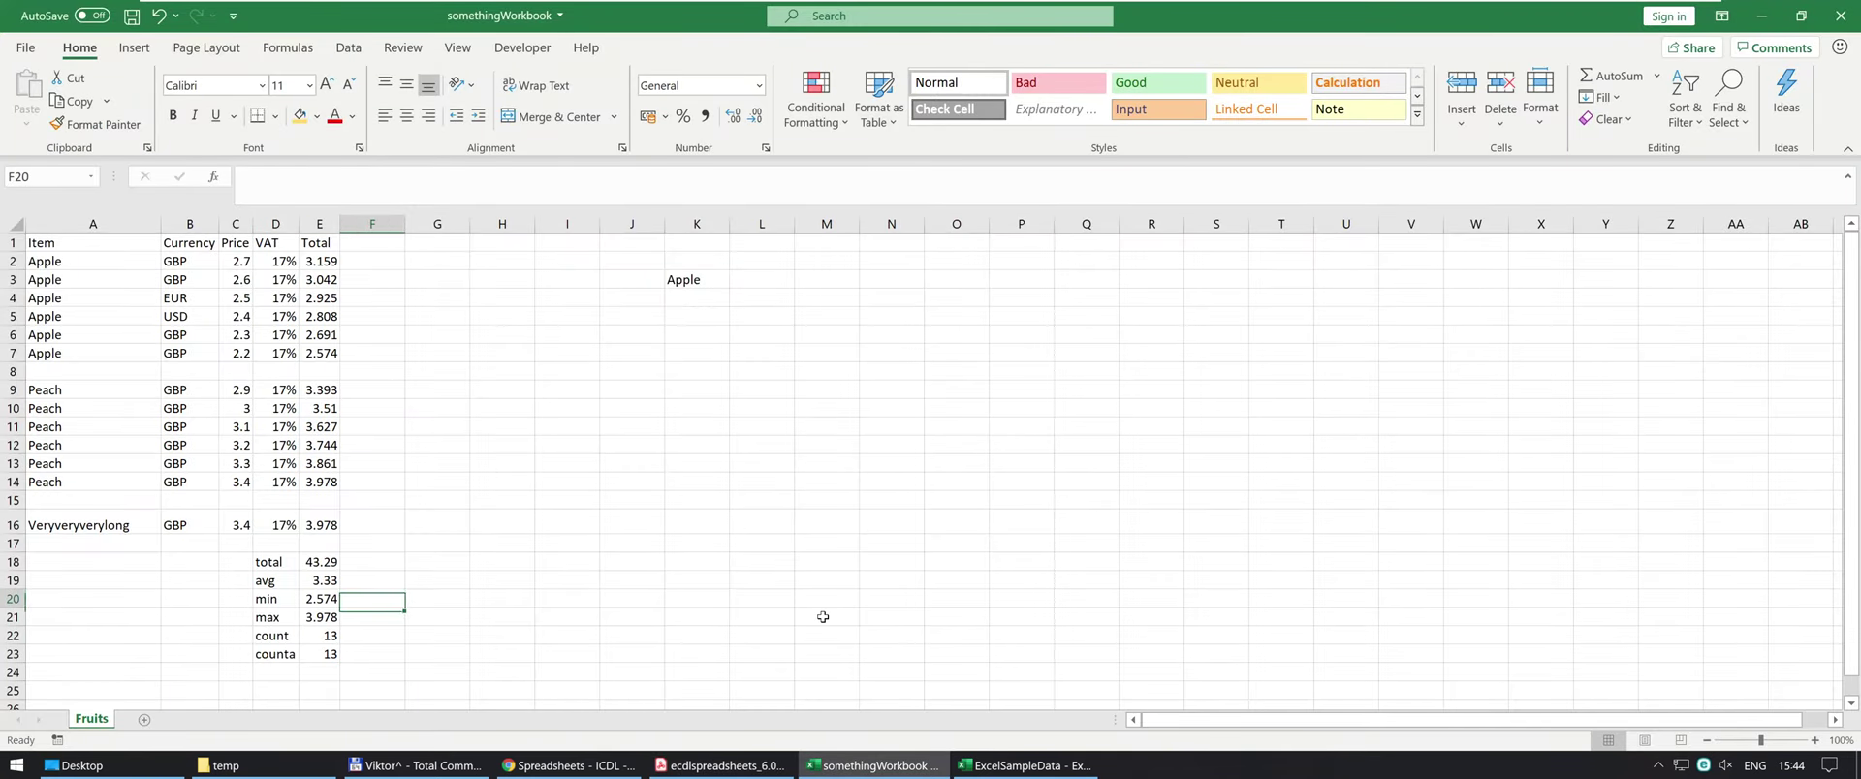
pyautogui.press('Right')
pyautogui.hotkey('alt', 'Tab')
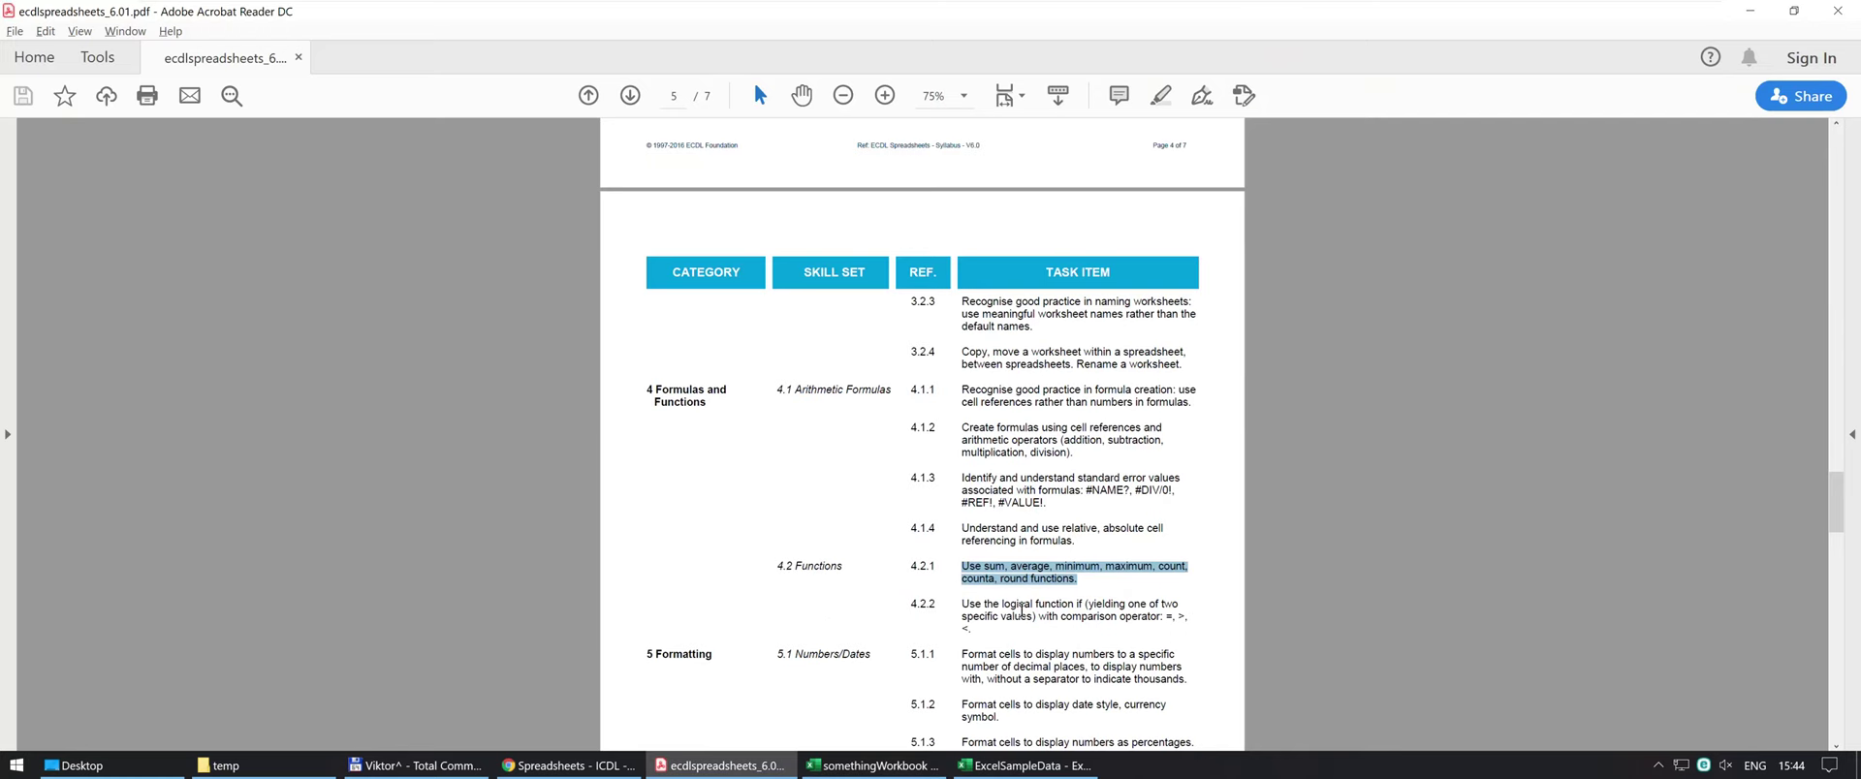
pyautogui.moveTo(963, 608); pyautogui.dragTo(989, 638)
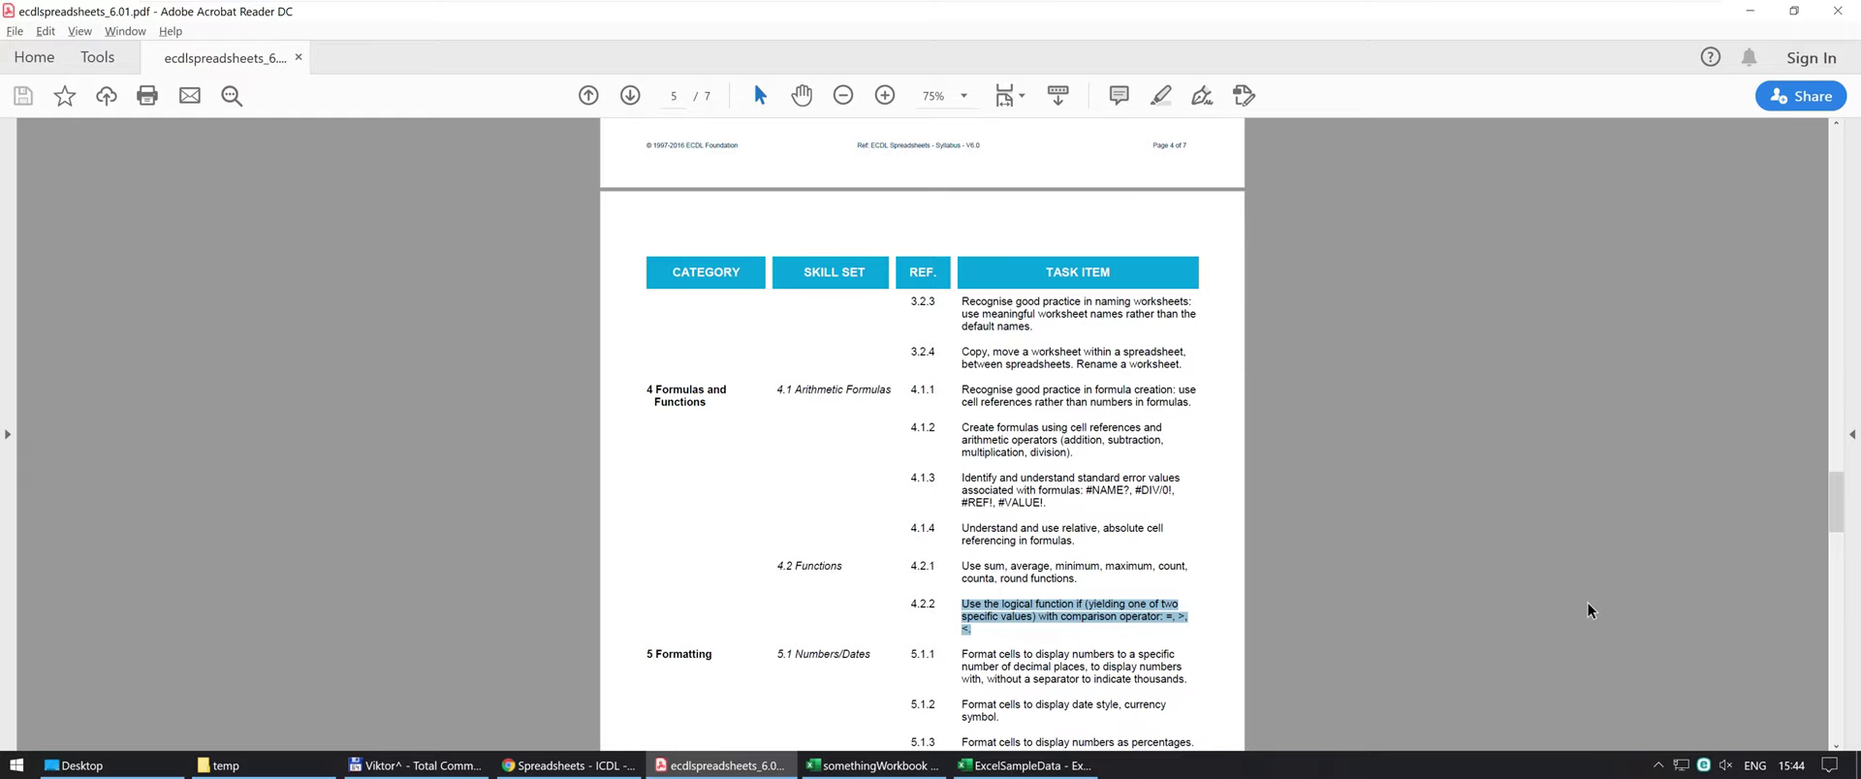
# Back in Excel, enter an IF formula in G19 that tests E19<4 and returns "less than 4" or "not less than 4".
pyautogui.hotkey('alt', 'Tab')
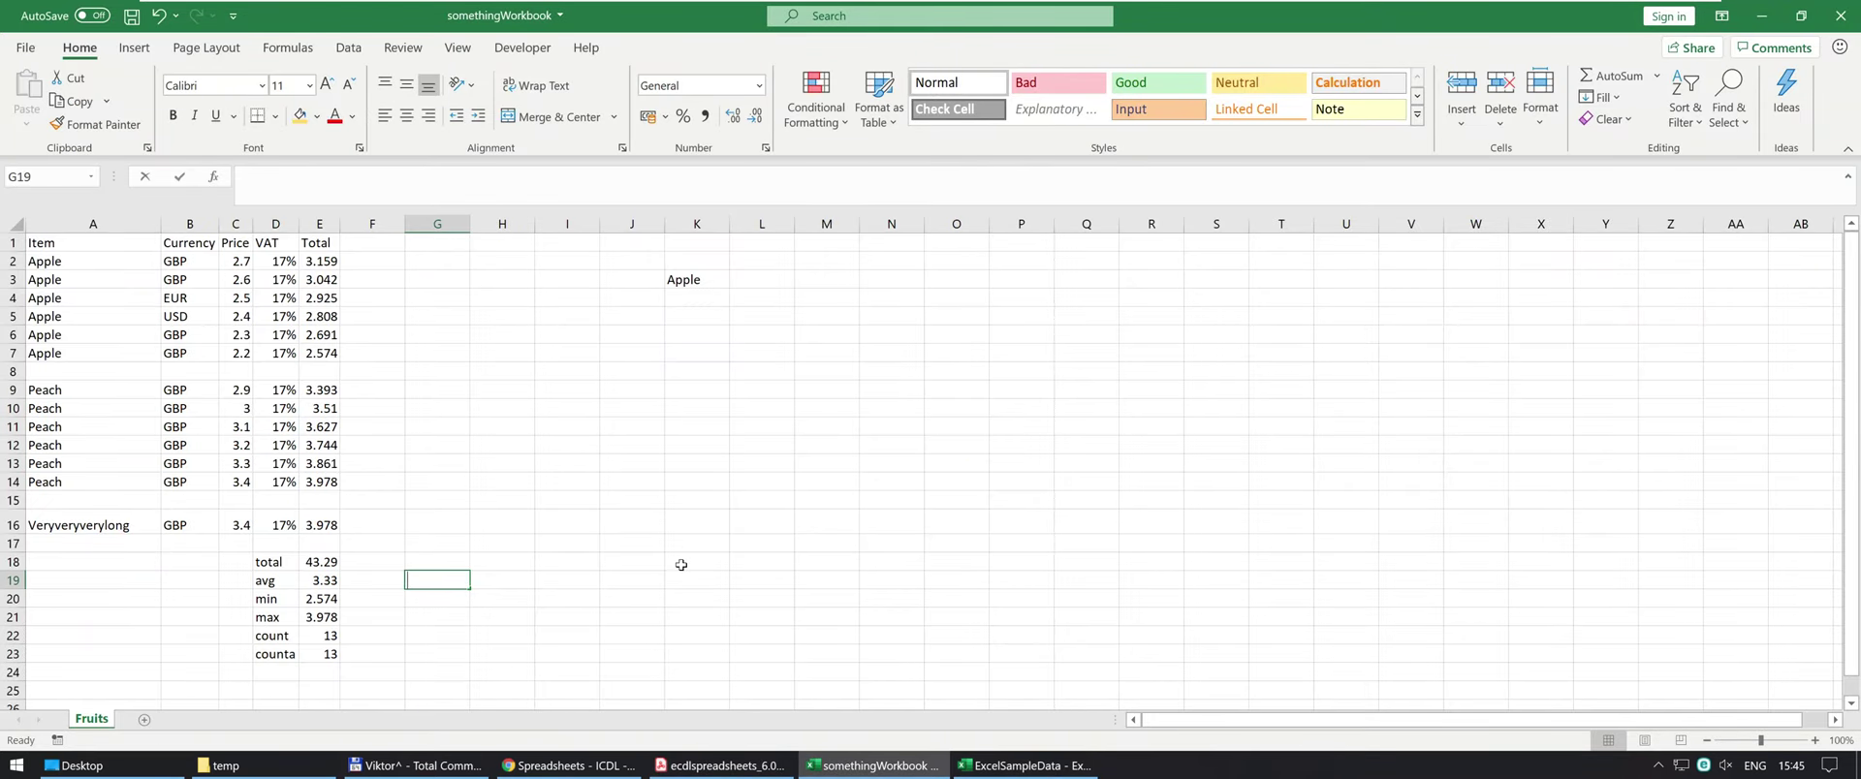
pyautogui.write('=IF(')
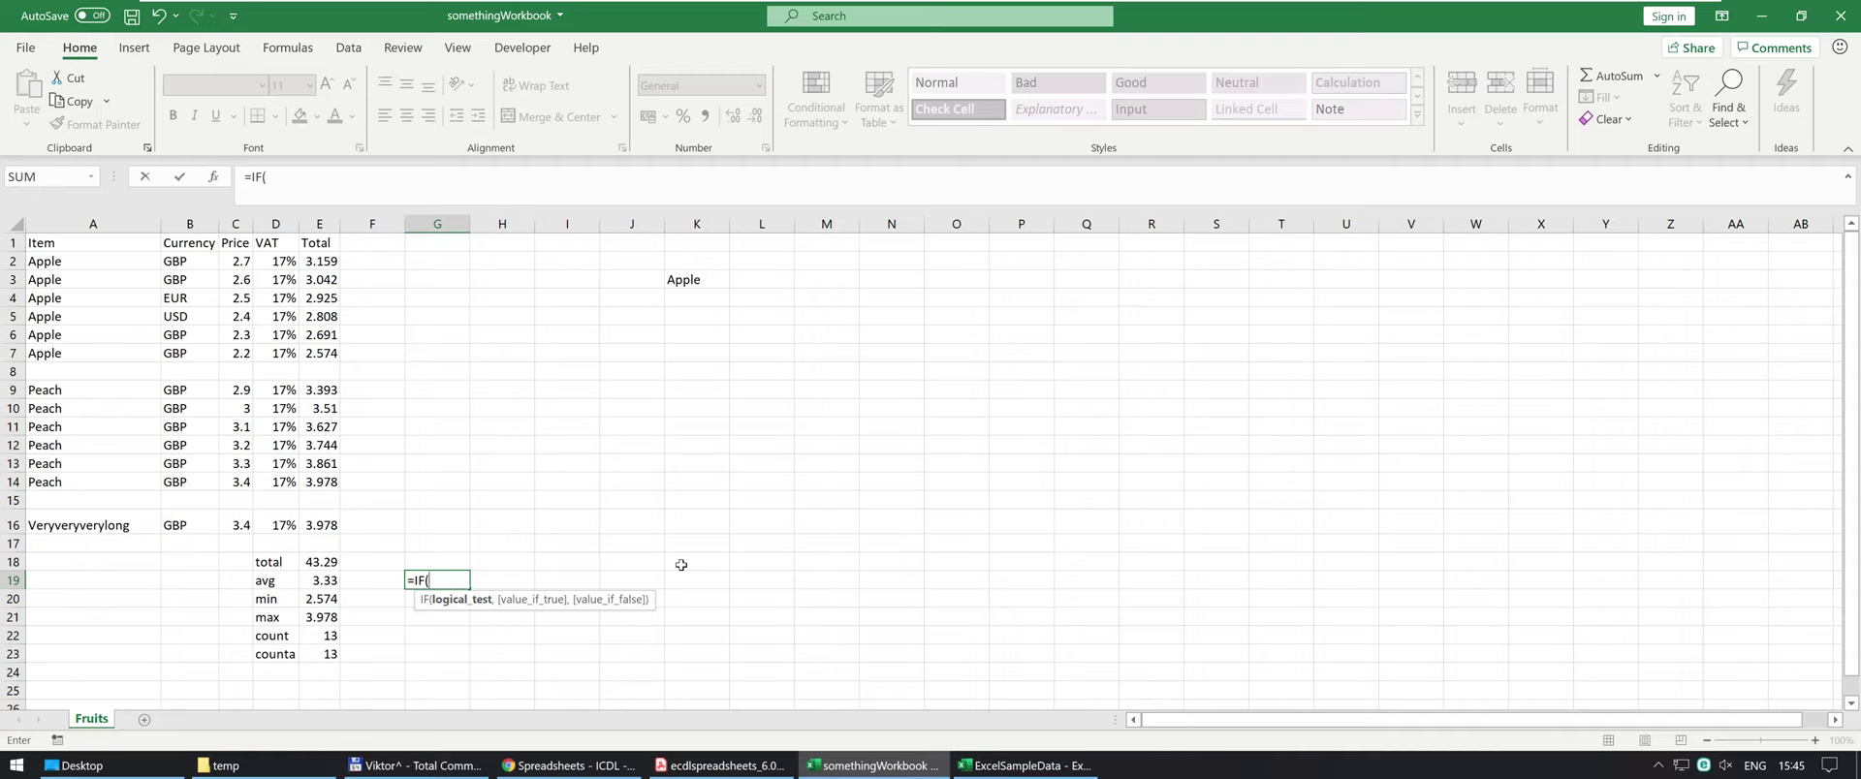
pyautogui.press('Left')
pyautogui.press('Left')
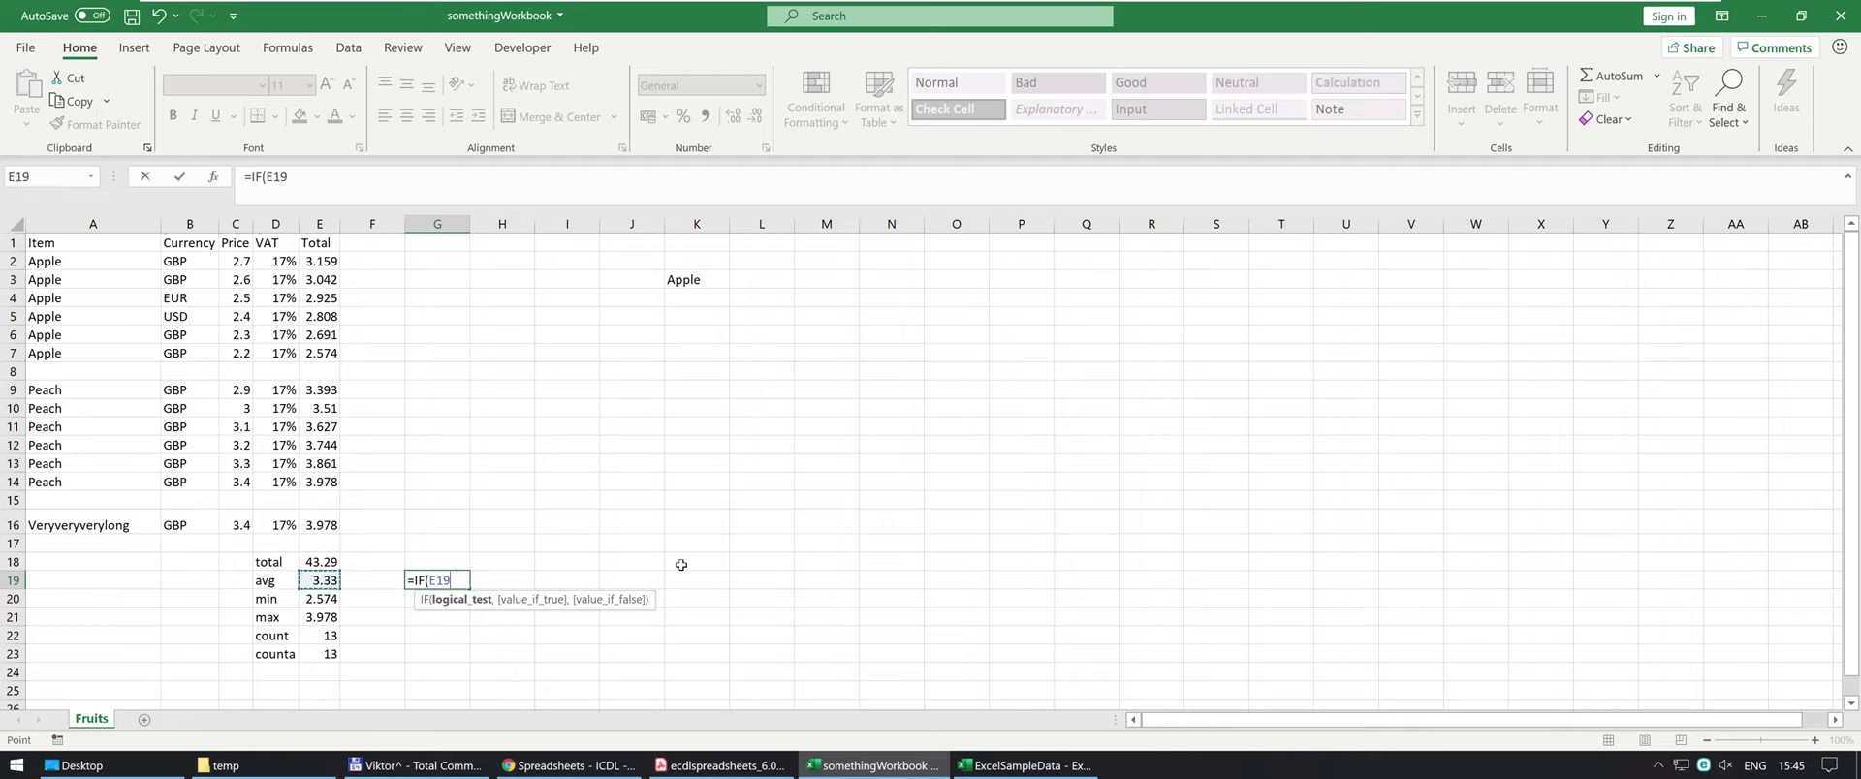
pyautogui.write('<4,')
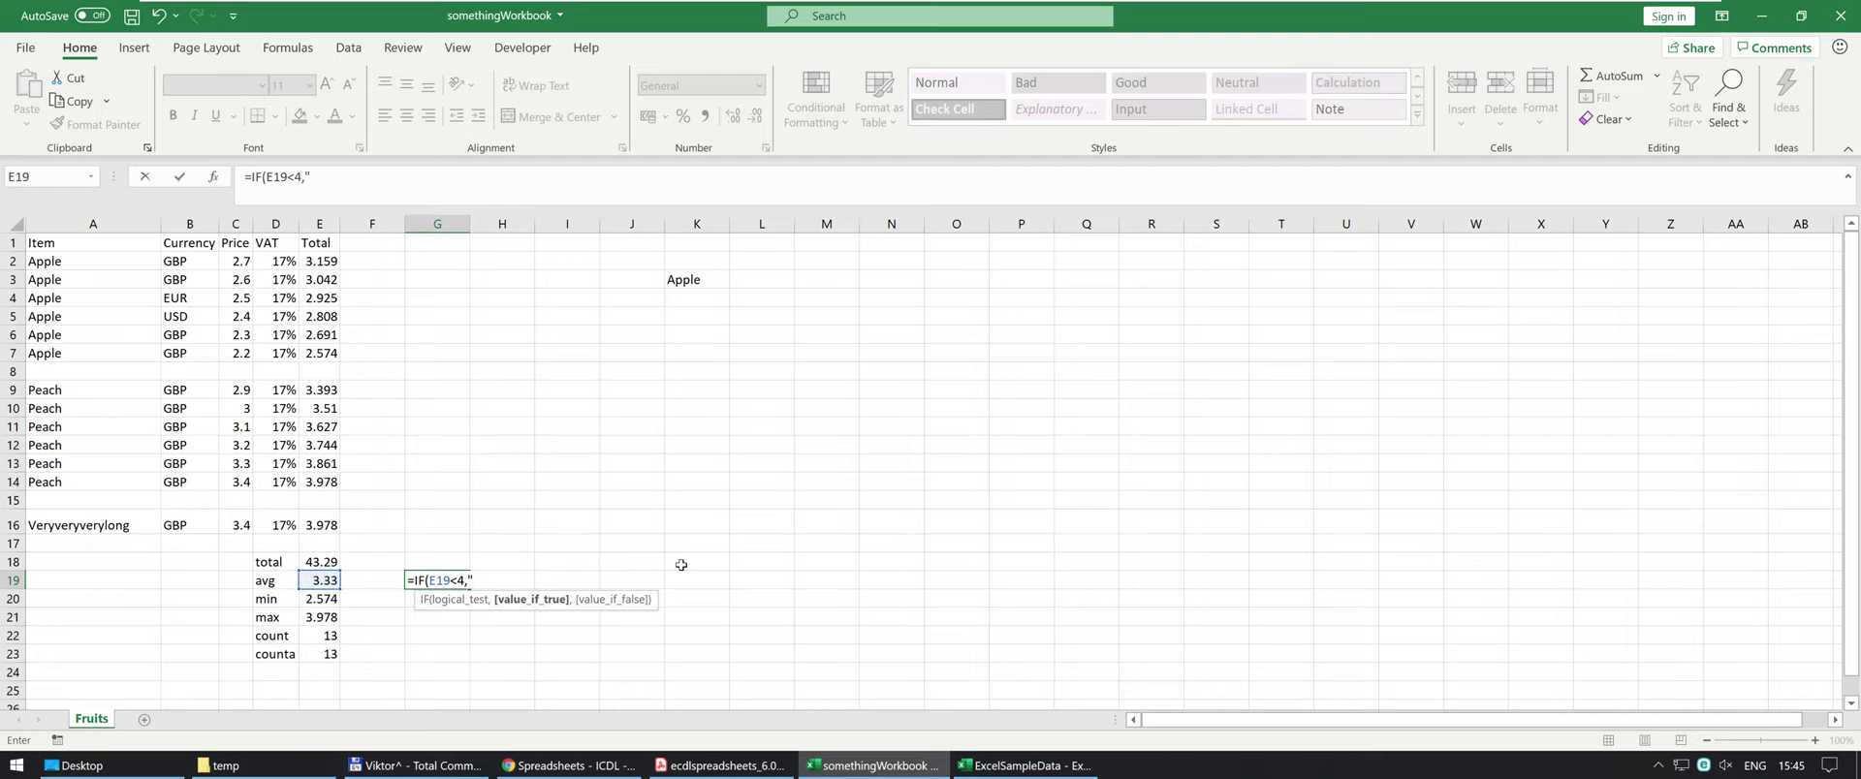
pyautogui.write('less than 4",')
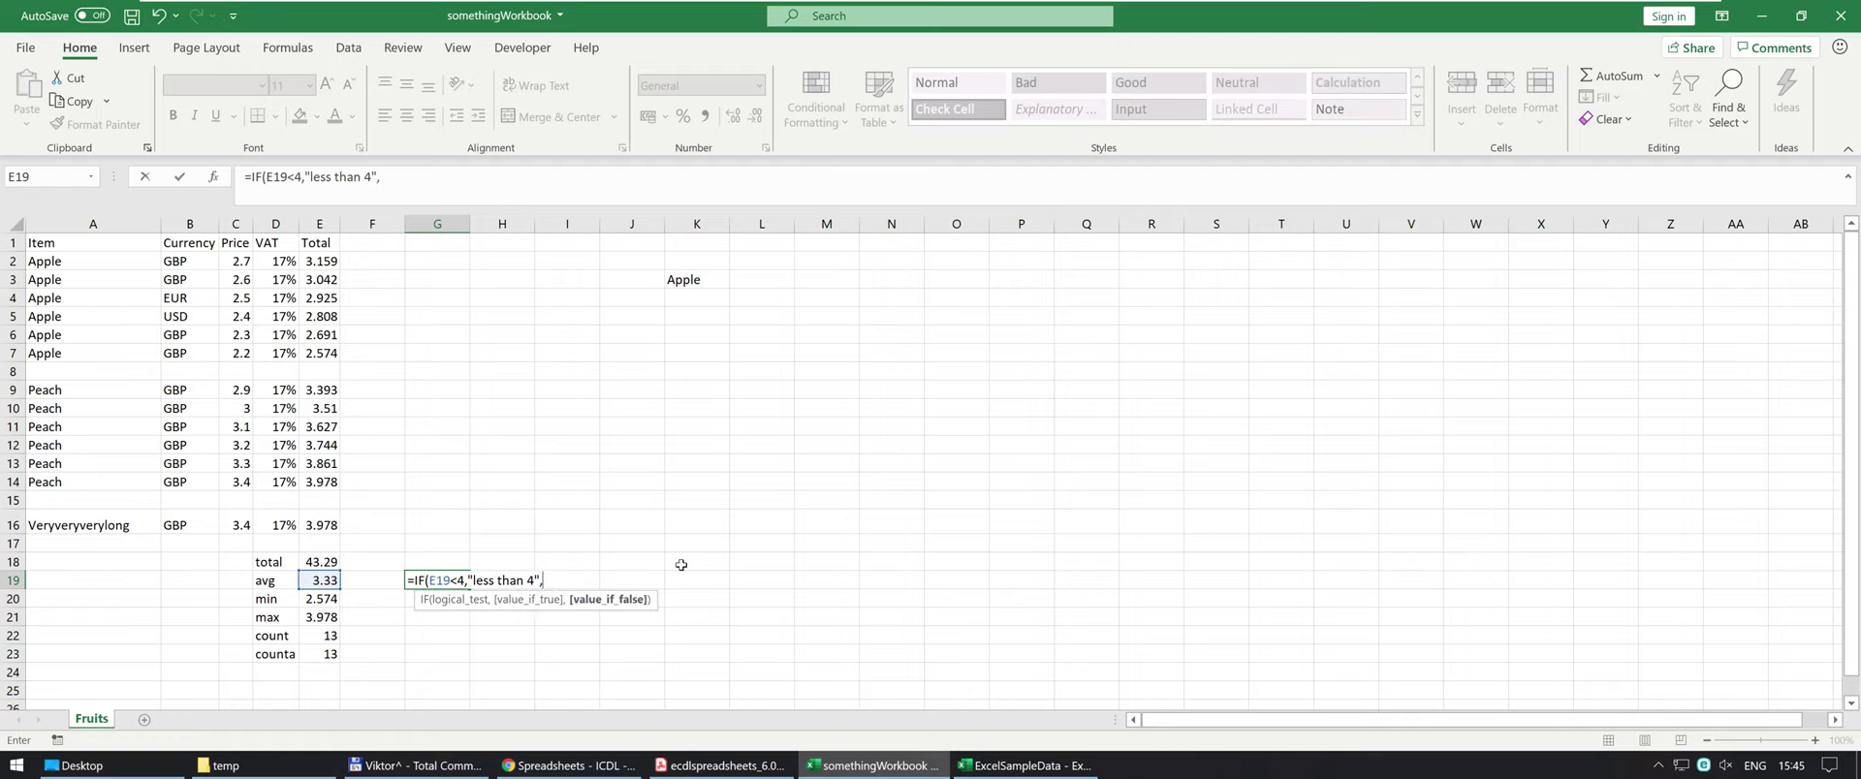
pyautogui.write('"')
pyautogui.write('not less than 4')
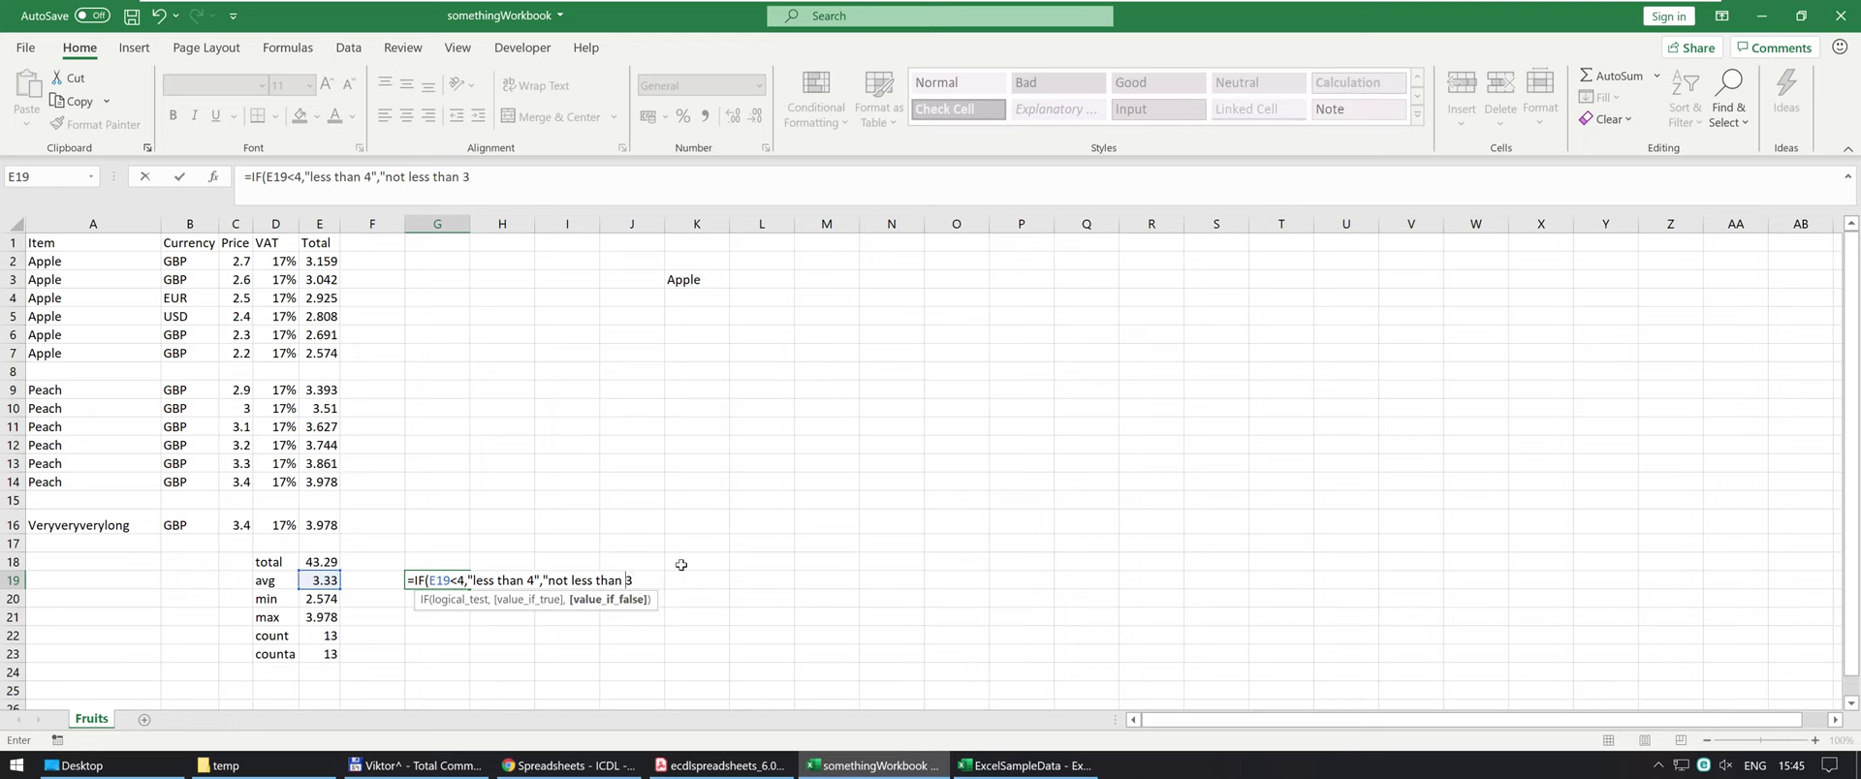
pyautogui.write('")')
pyautogui.press('Return')
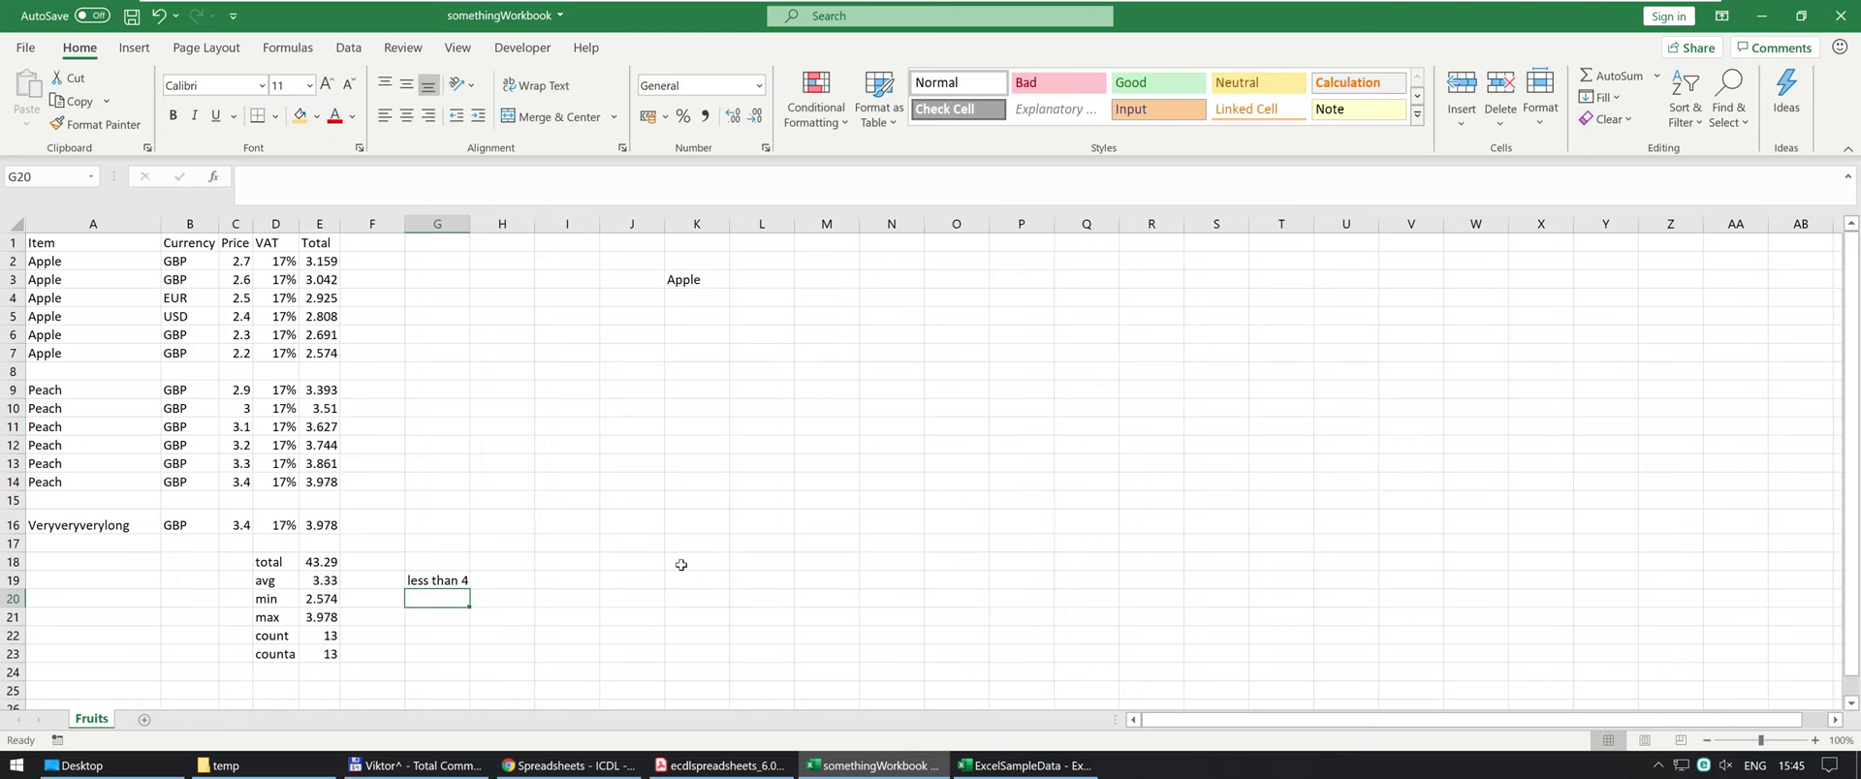
# Add +2 to the AVERAGE formula in E19 to test the IF function's false outcome.
pyautogui.press('Up')
pyautogui.press('Left')
pyautogui.press('Left')
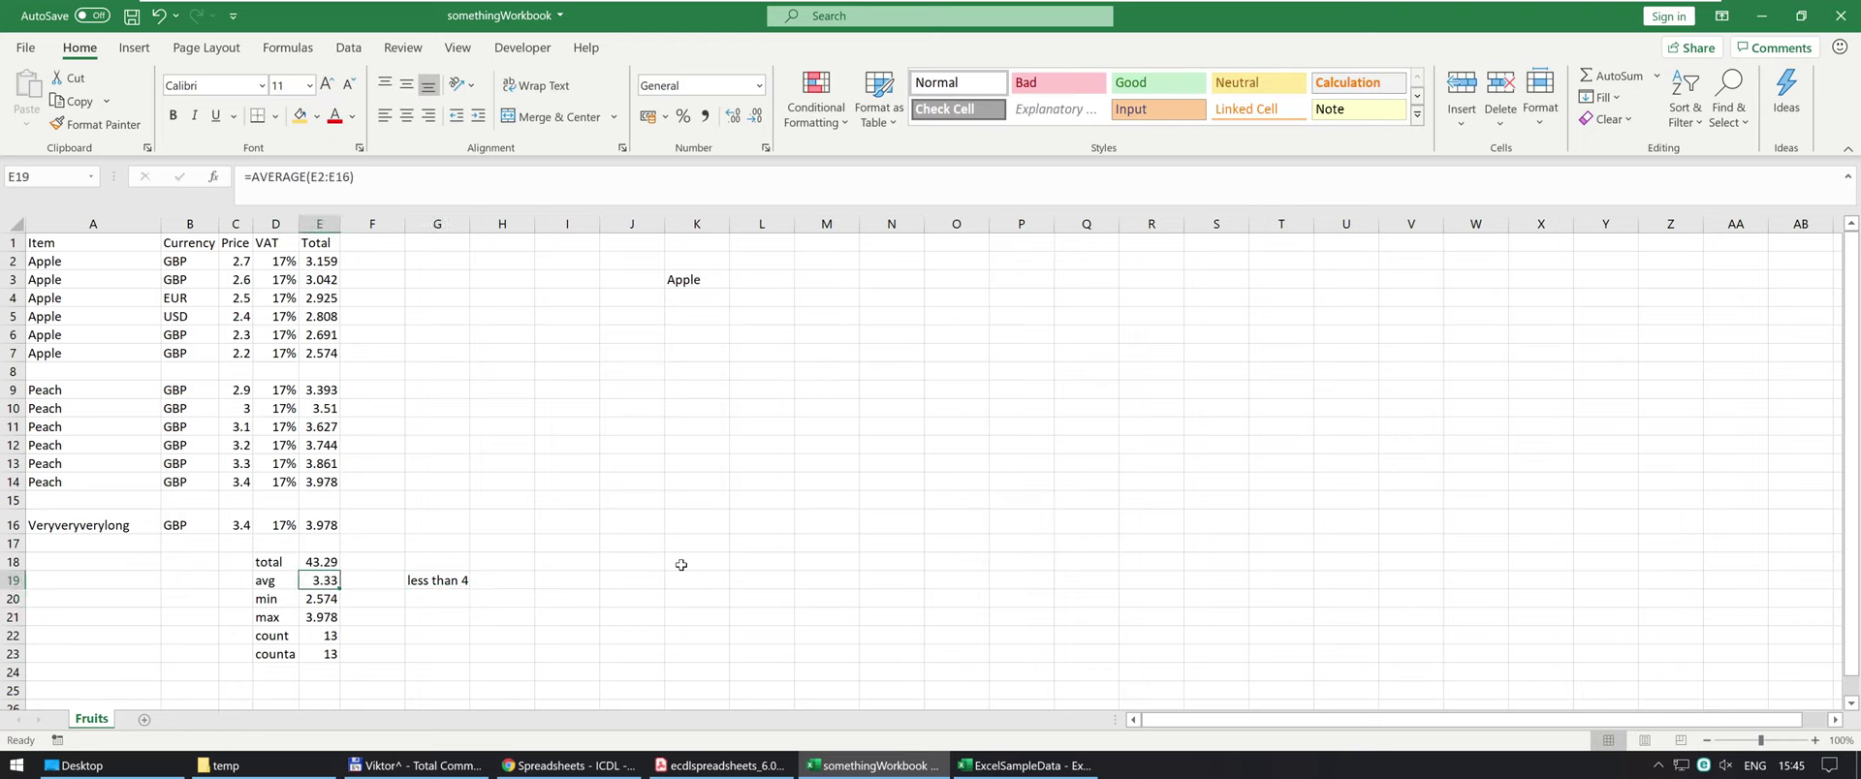
pyautogui.press('F2')
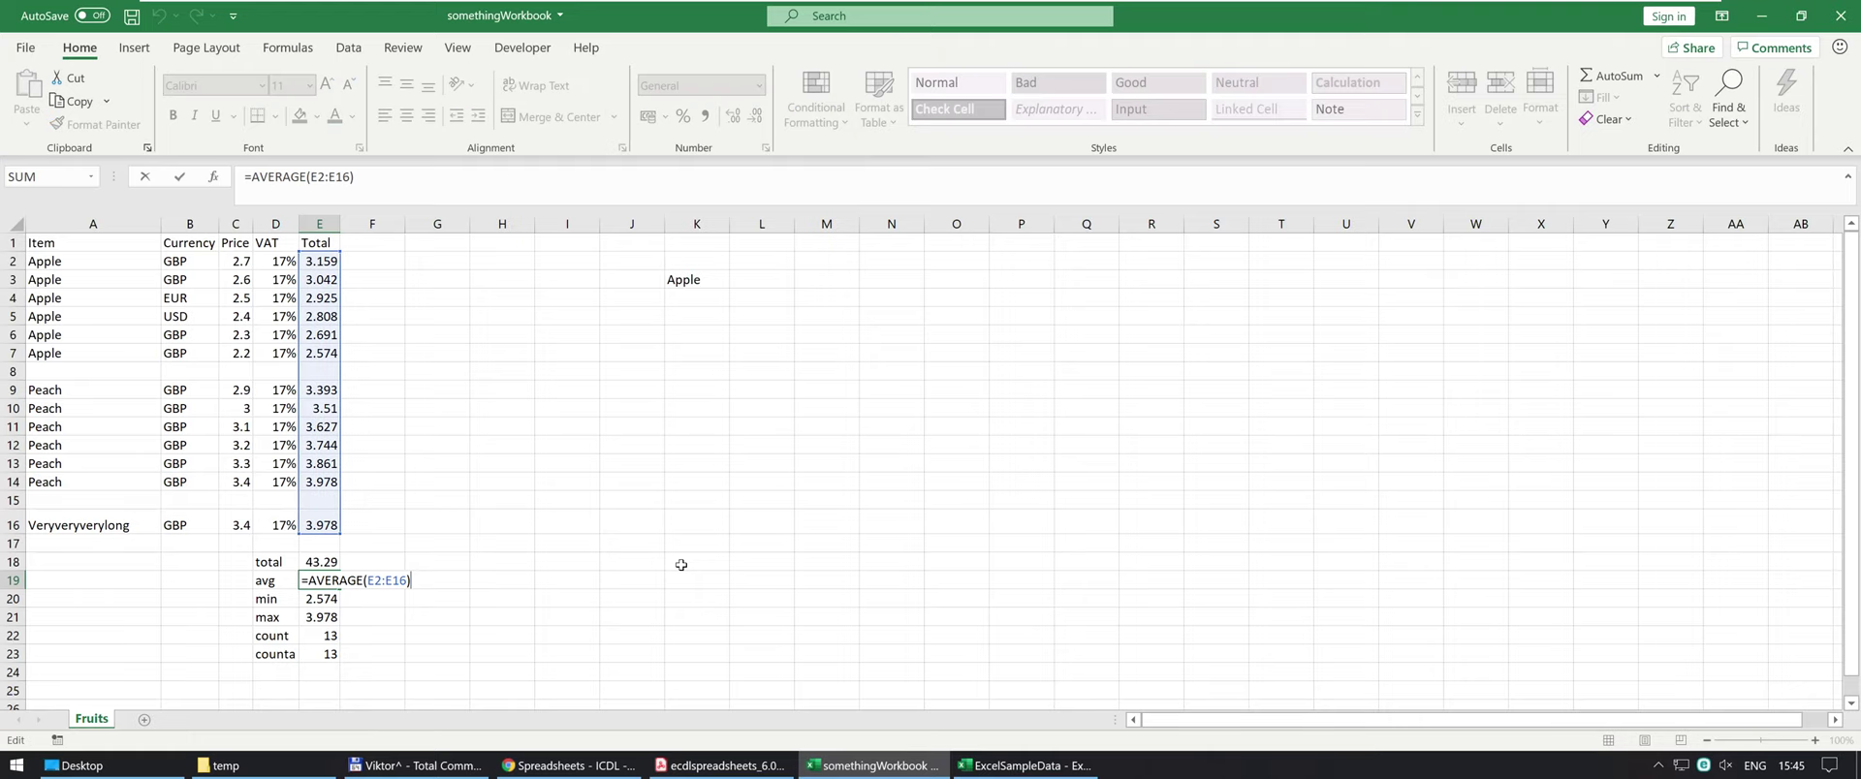
pyautogui.write('+2')
pyautogui.press('Return')
pyautogui.press('Up')
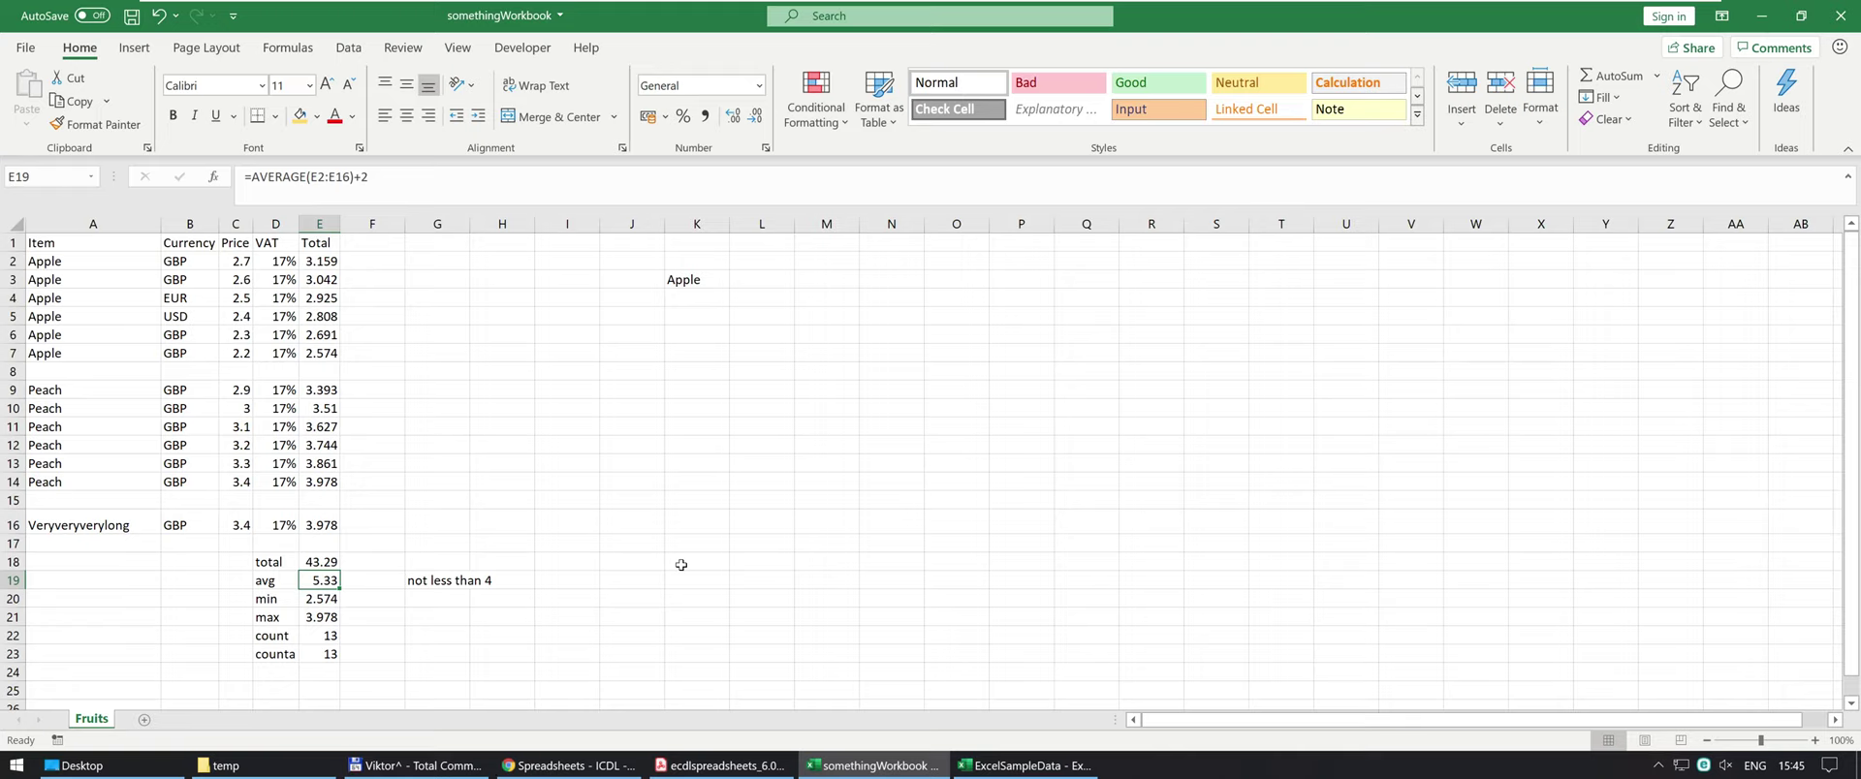
# Edit the arguments of the IF function in G19 so that Value_if_false reads "not less than four".
pyautogui.click(449, 579)
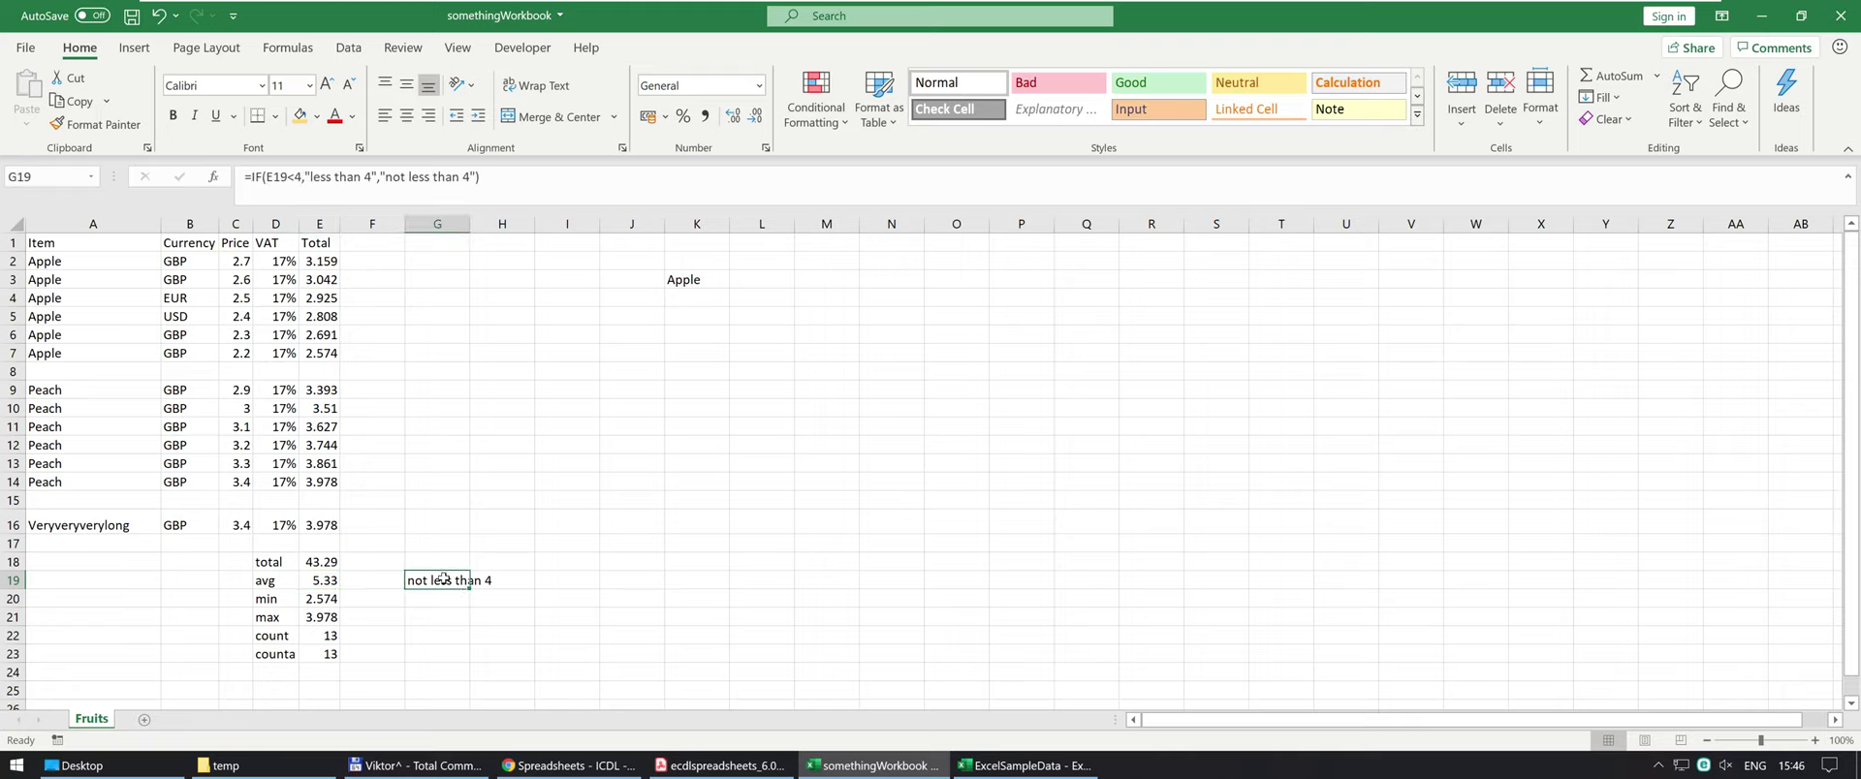
pyautogui.click(215, 178)
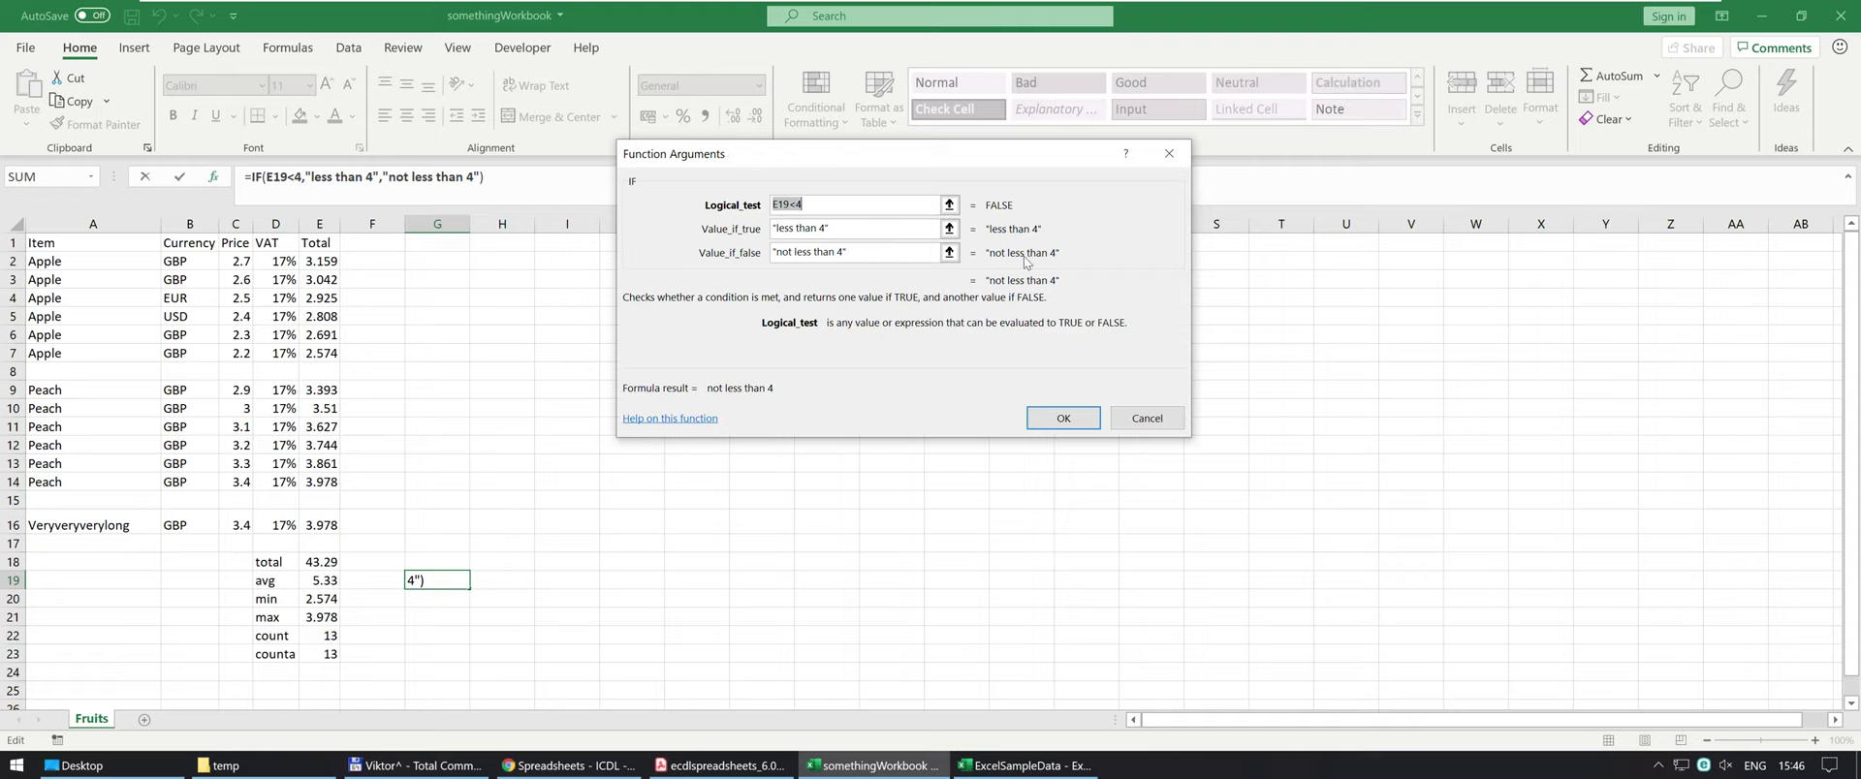
pyautogui.moveTo(850, 252); pyautogui.dragTo(741, 254)
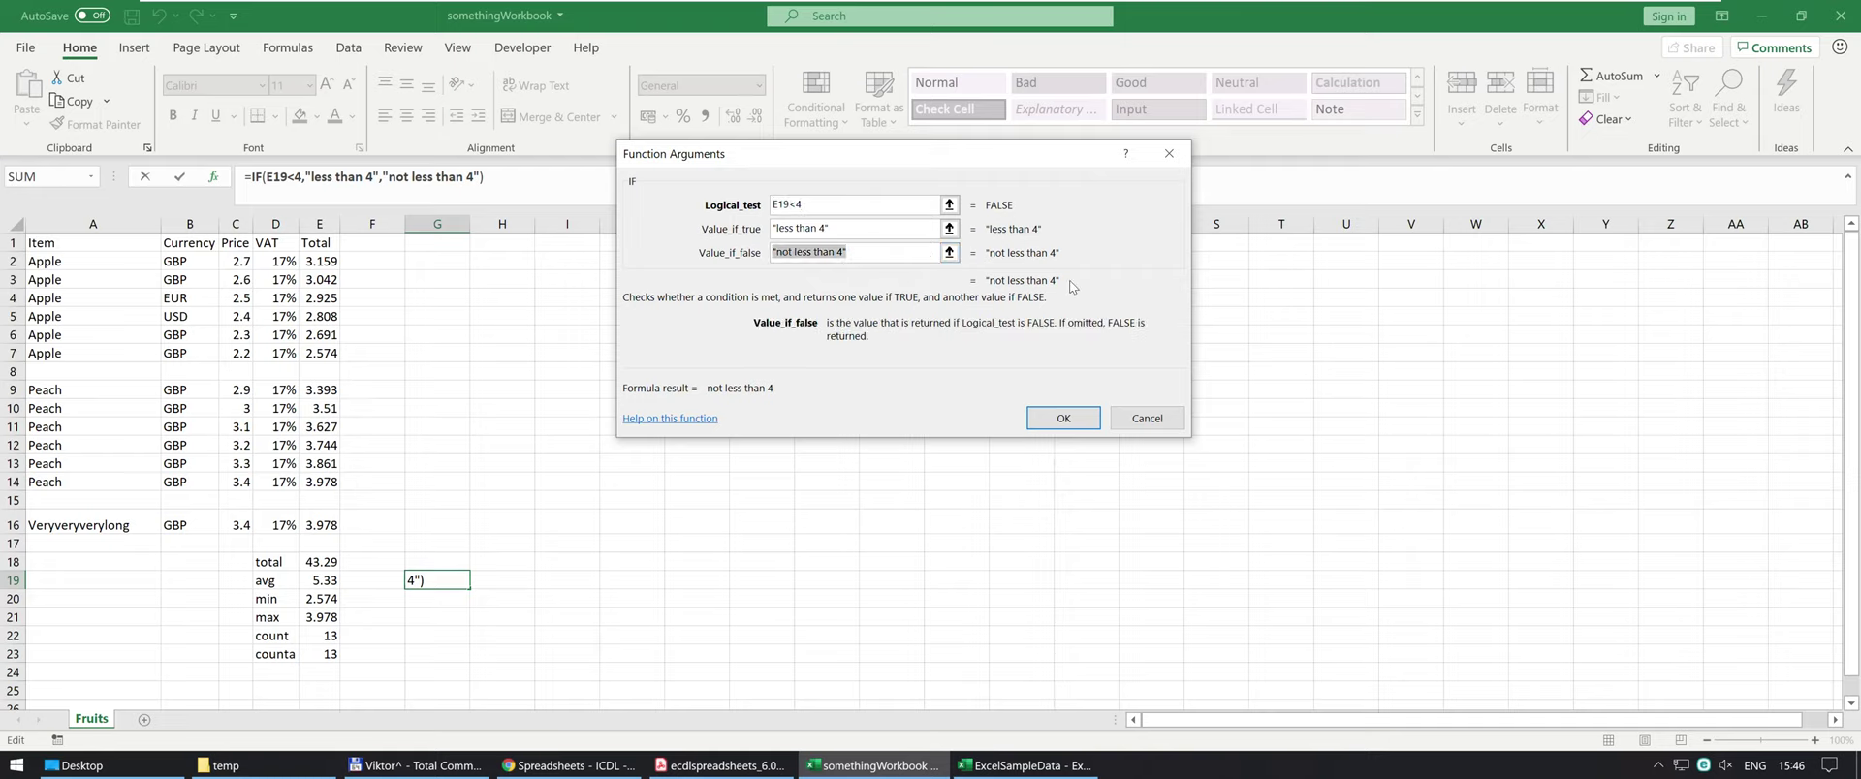
pyautogui.click(839, 252)
pyautogui.press('Delete')
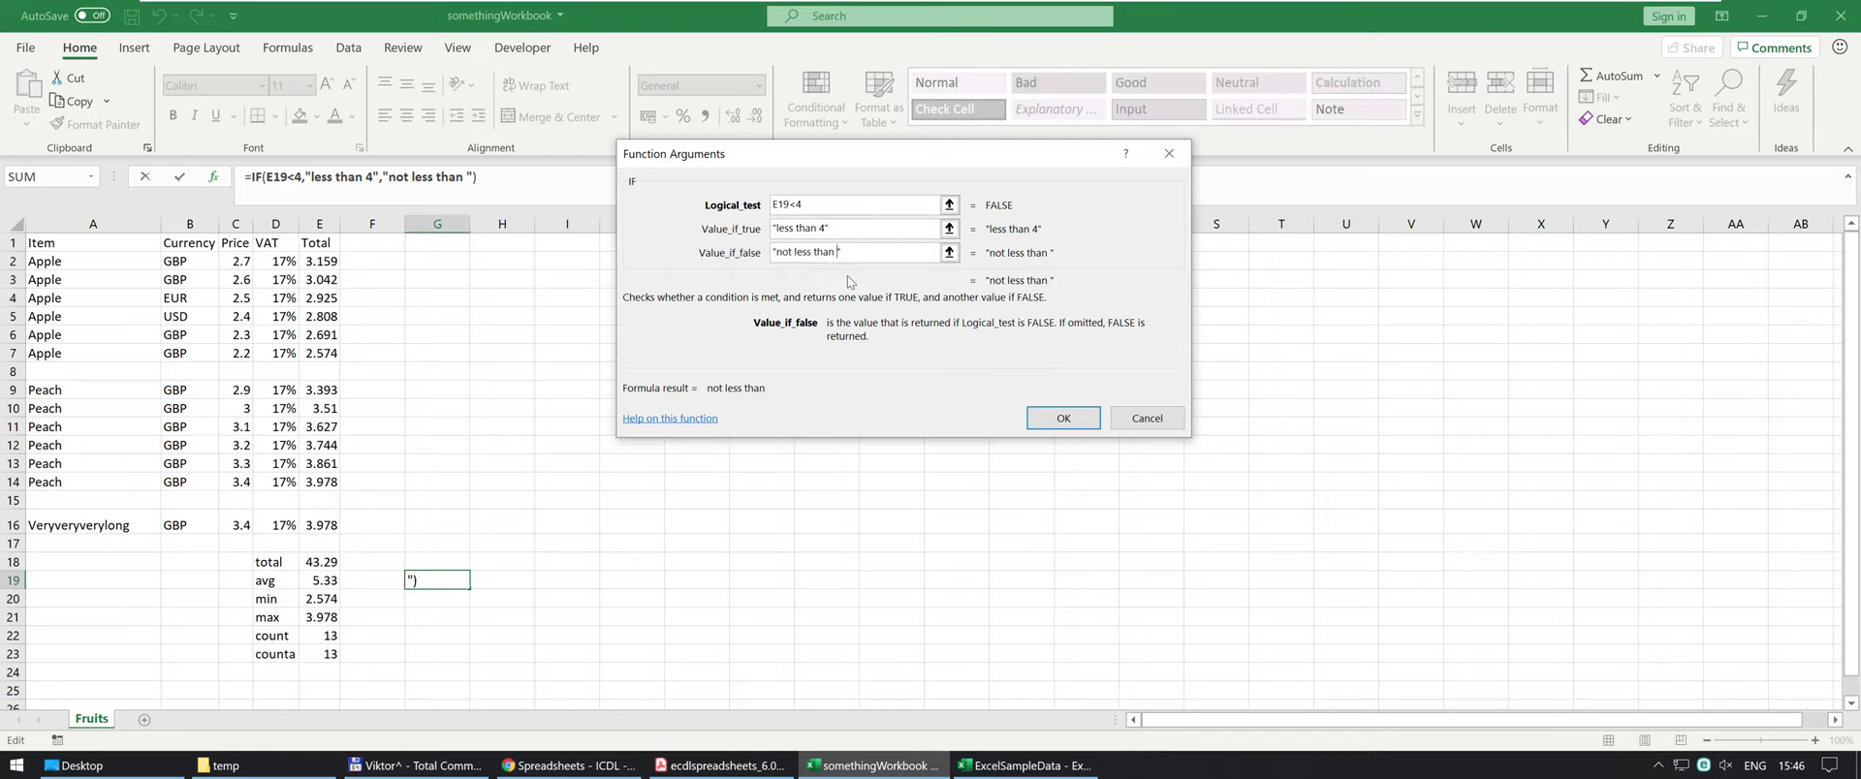
pyautogui.write('four')
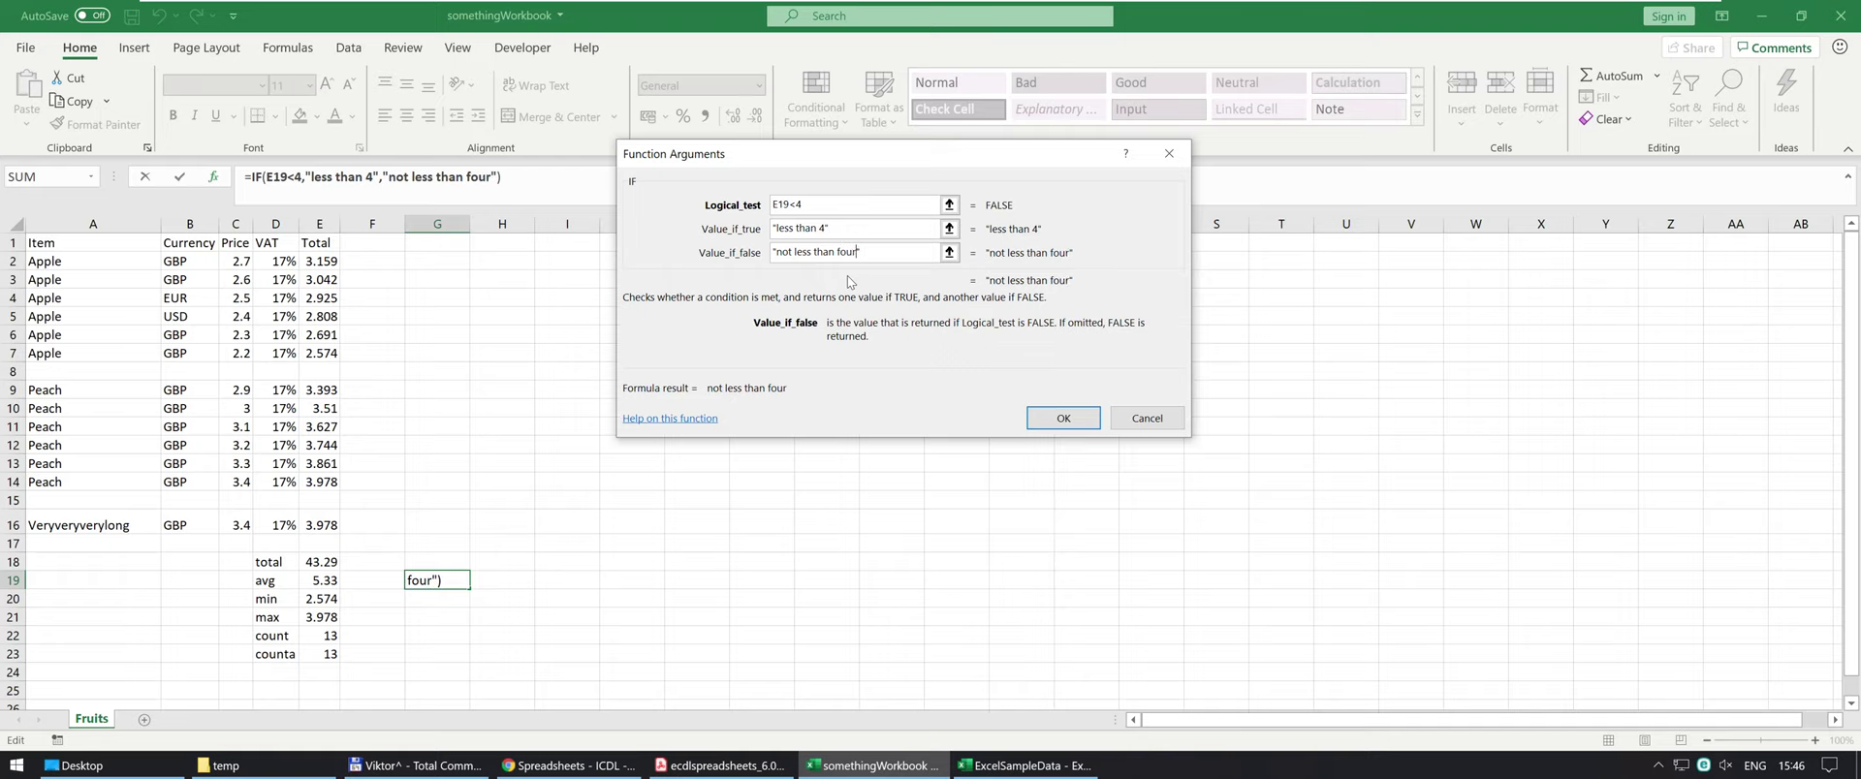
pyautogui.click(1040, 418)
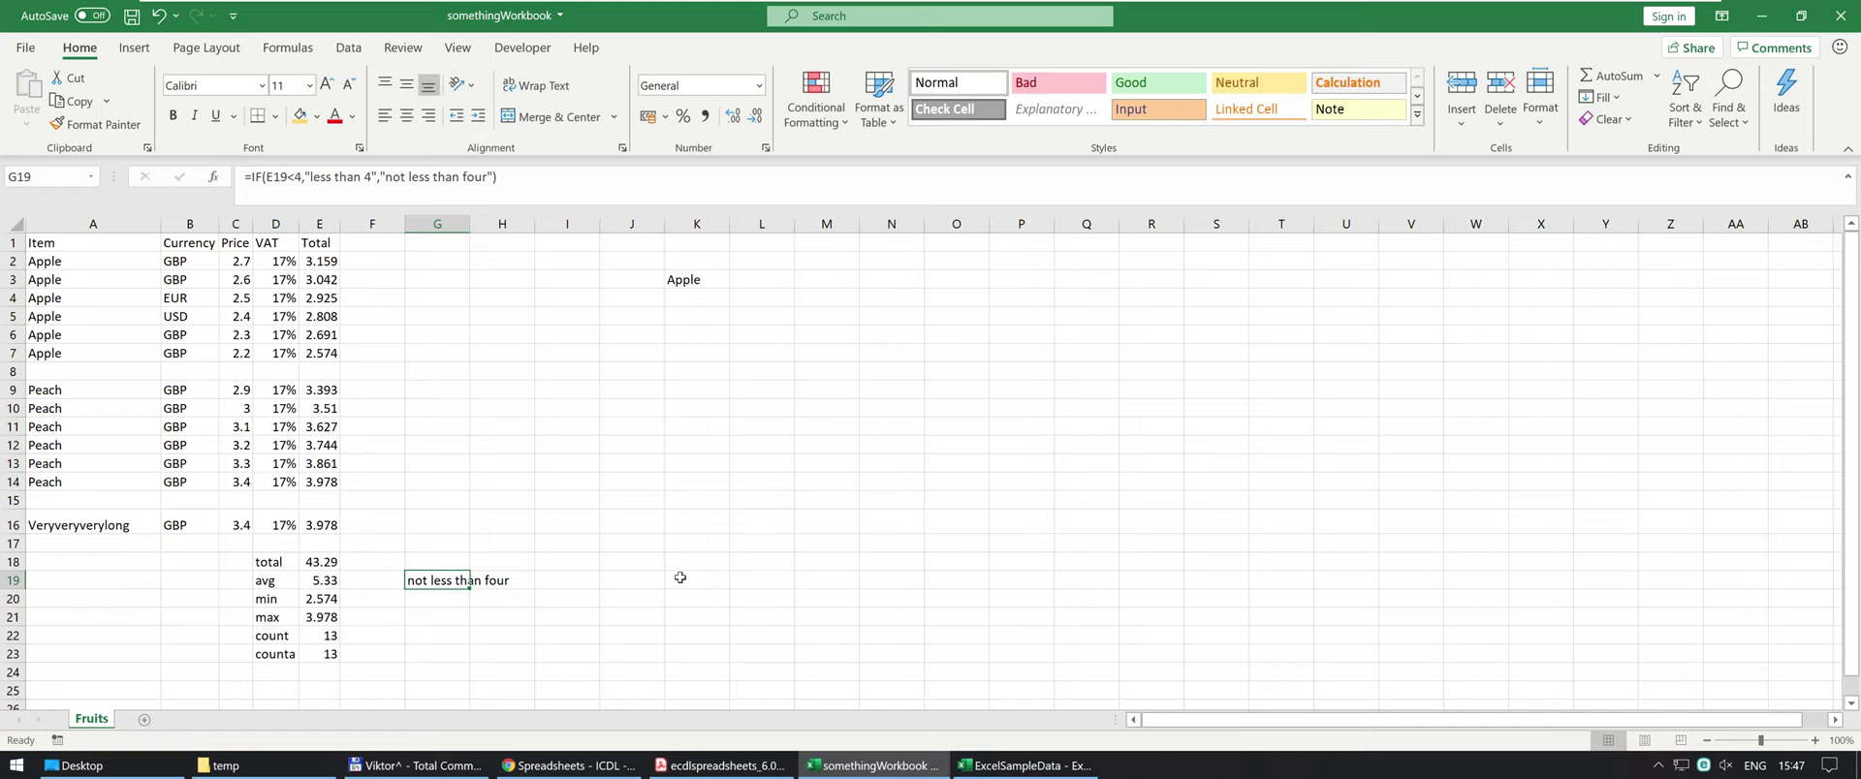
# Recheck the comparison operators in the syllabus and change the logical test of the IF formula in G19 to E19=5.33.
pyautogui.hotkey('alt', 'Tab')
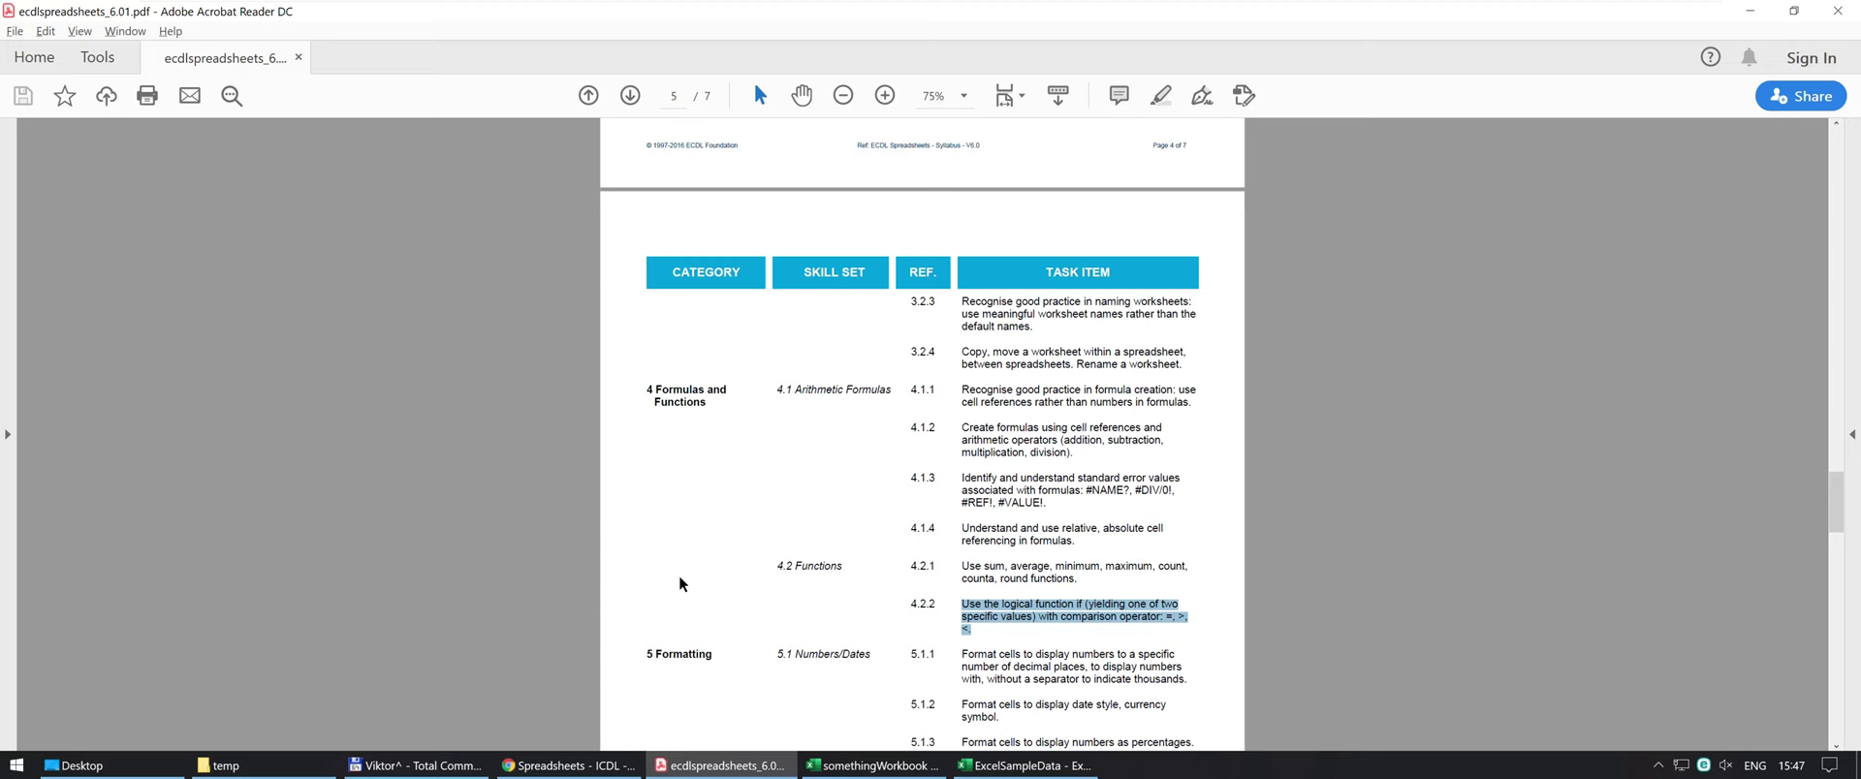
pyautogui.hotkey('alt', 'Tab')
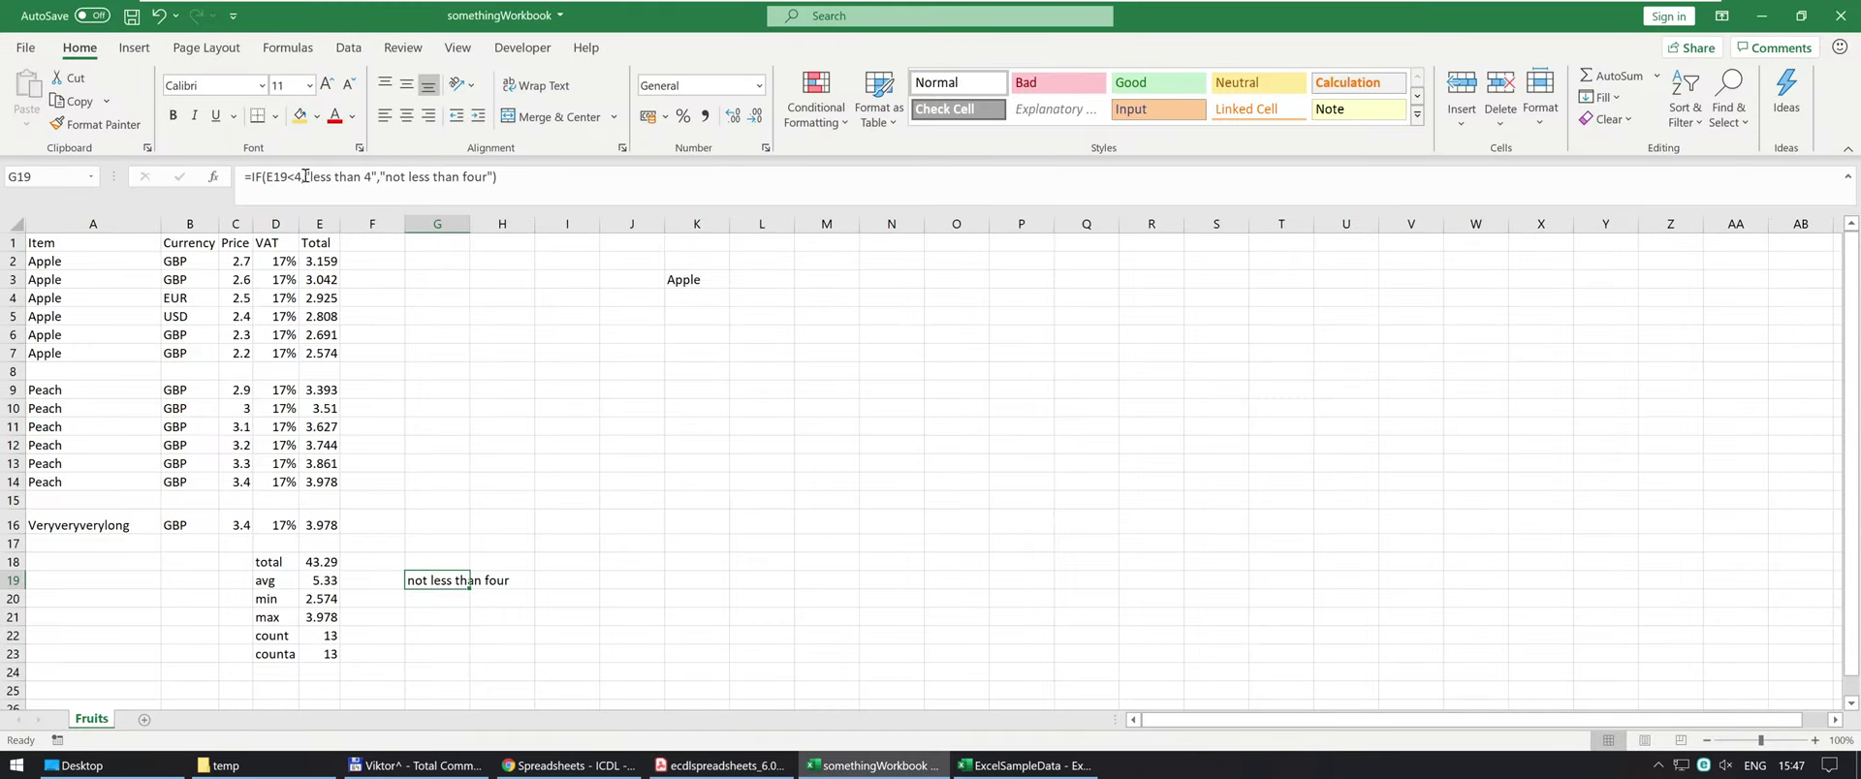
pyautogui.moveTo(290, 177); pyautogui.dragTo(298, 176)
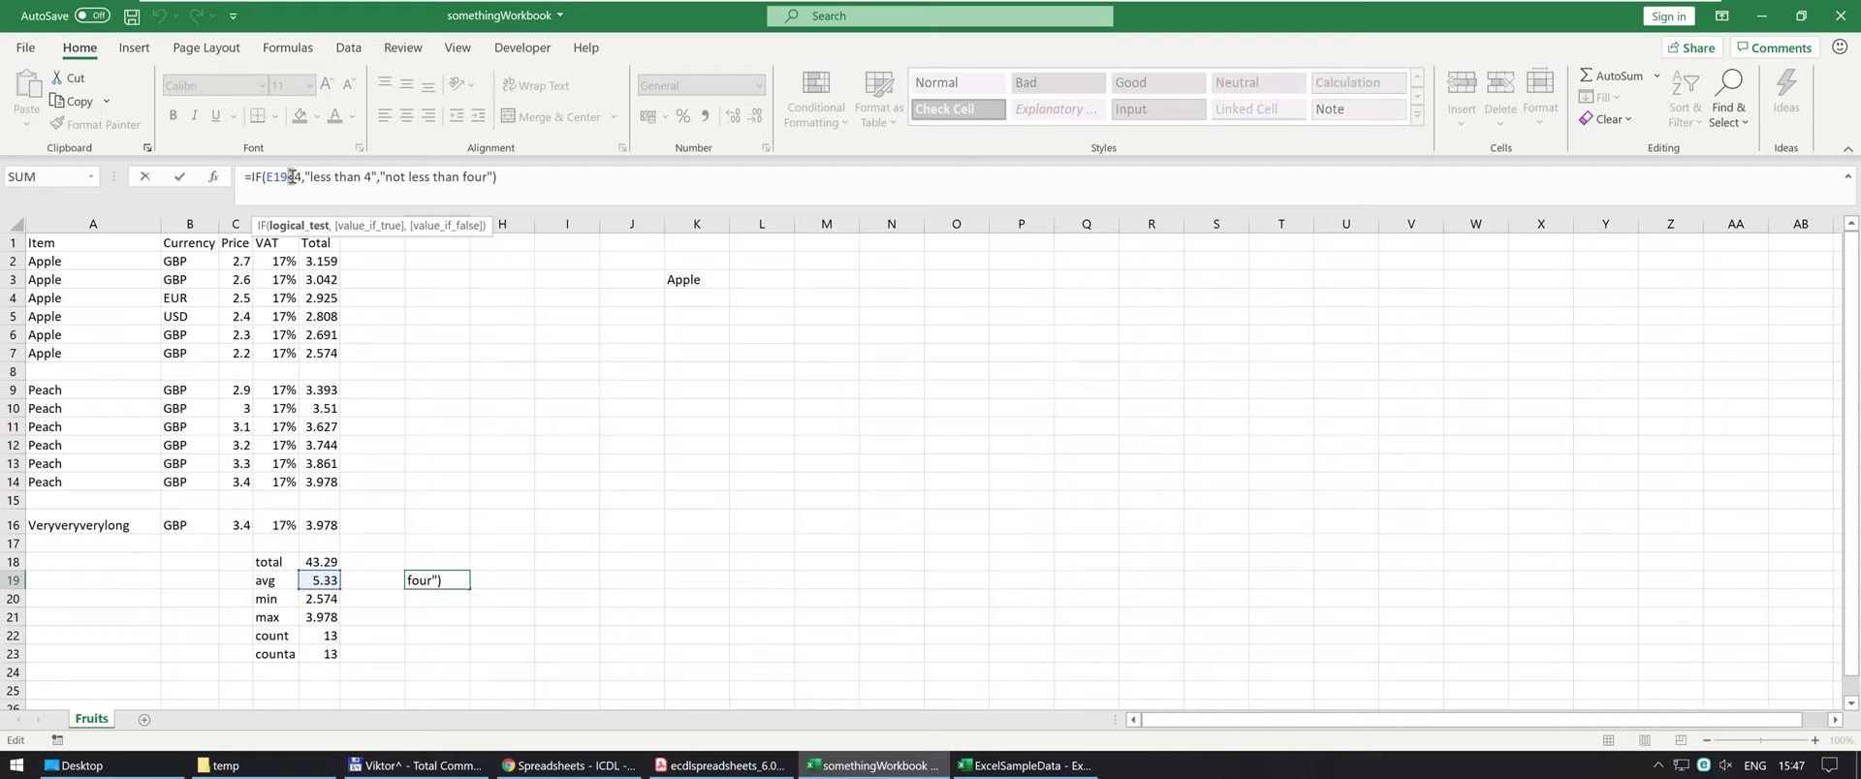
pyautogui.click(291, 177)
pyautogui.press('BackSpace')
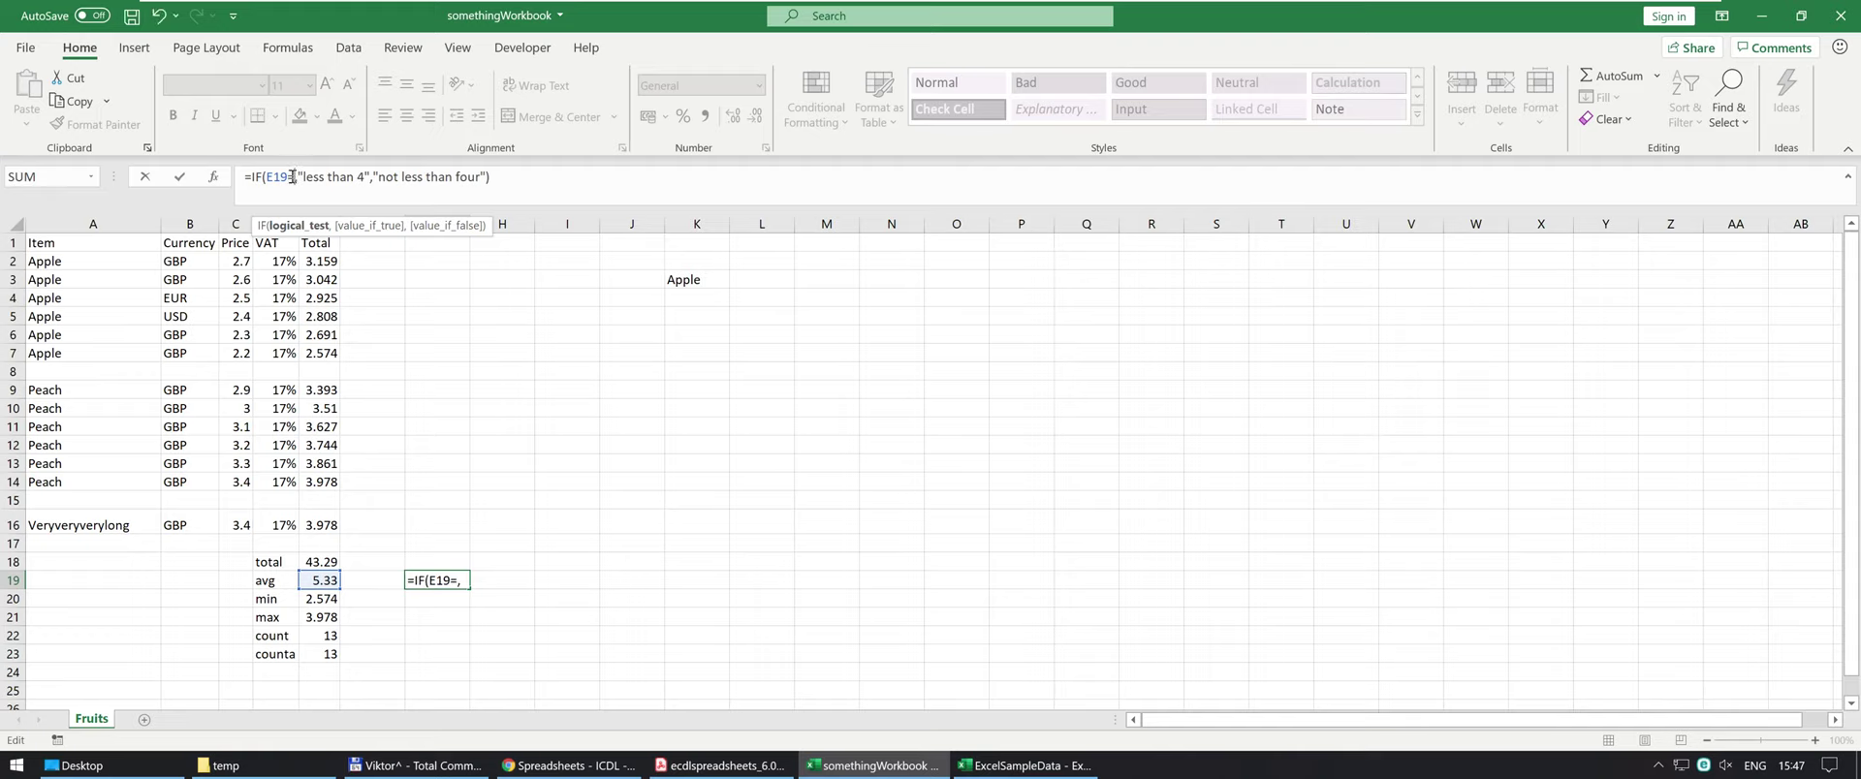
pyautogui.write('5.33')
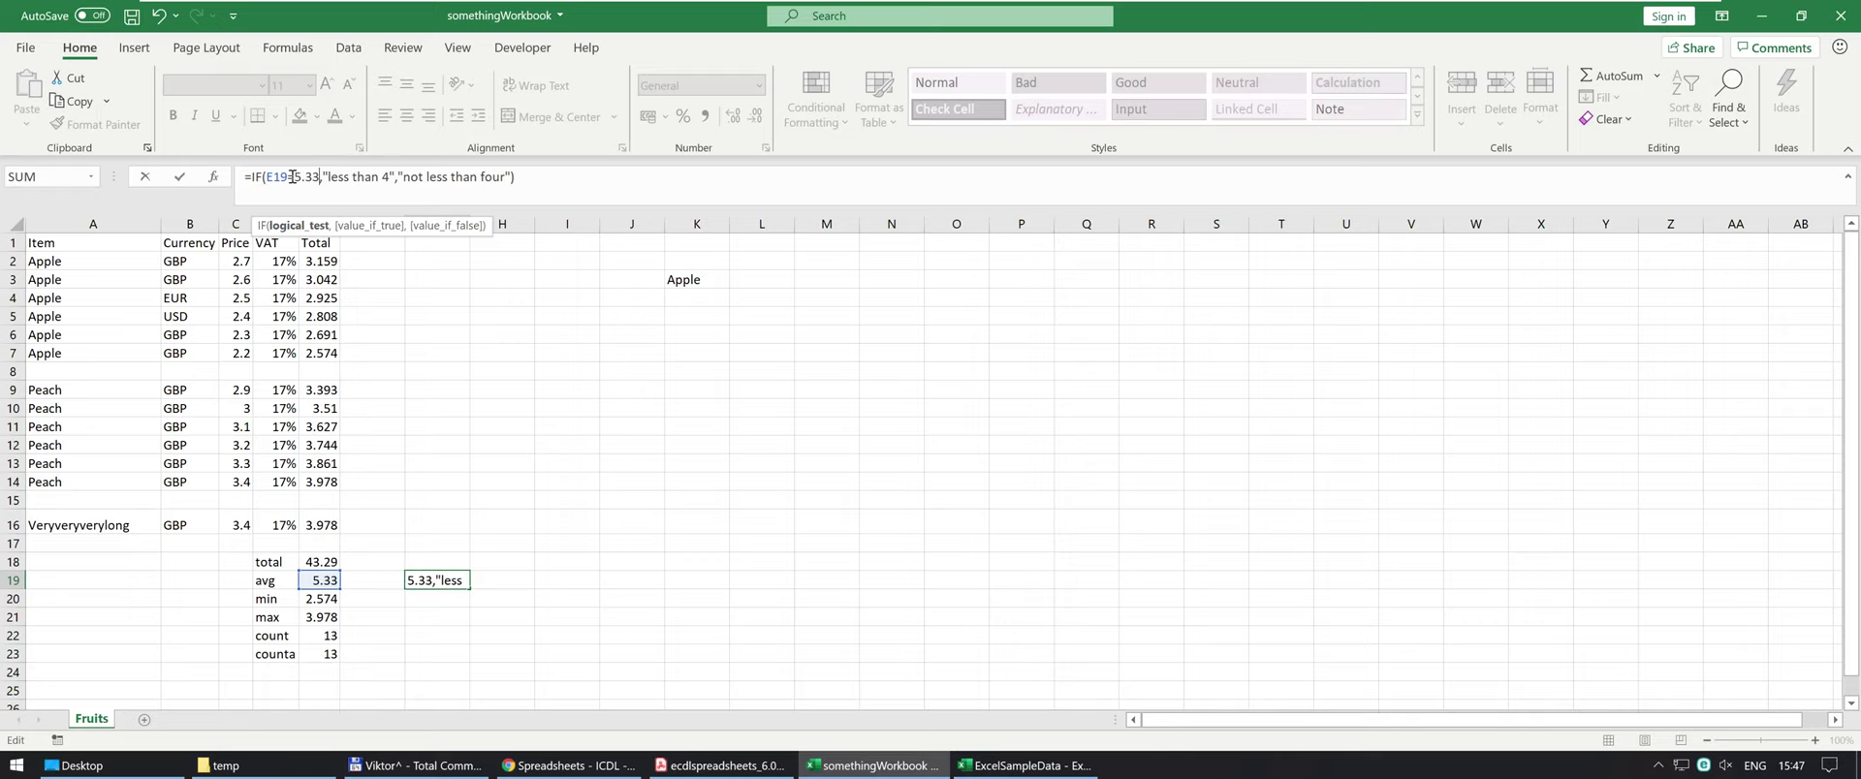
# Replace the two outcomes of the IF formula in G19 with "it is 5.33" and "it isn't".
pyautogui.hotkey('shift', 'End')
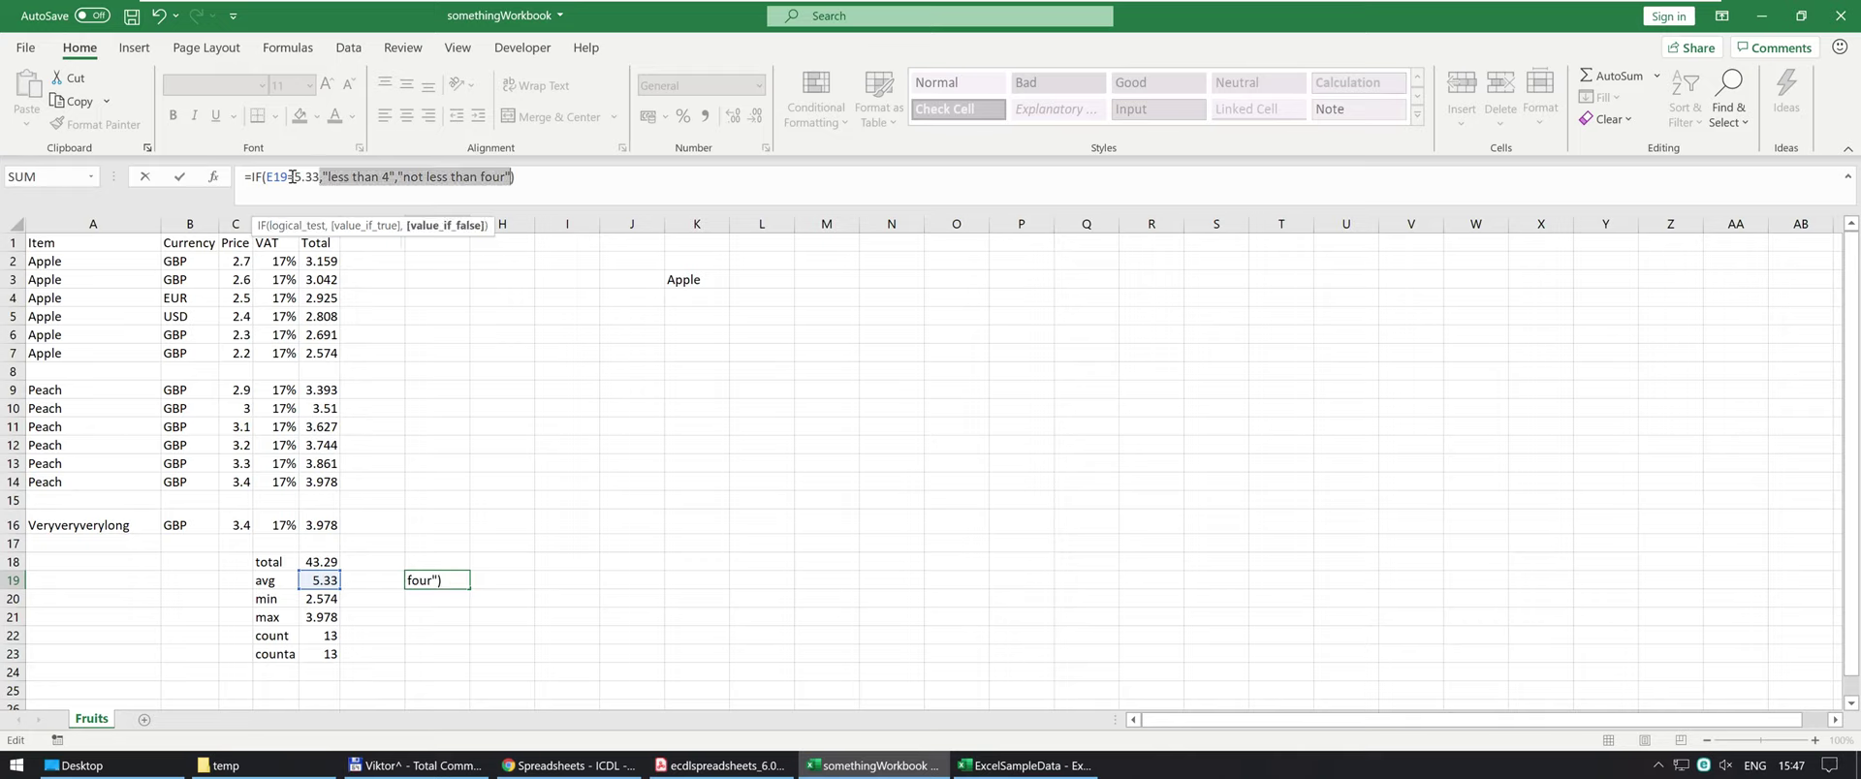
pyautogui.write(',)')
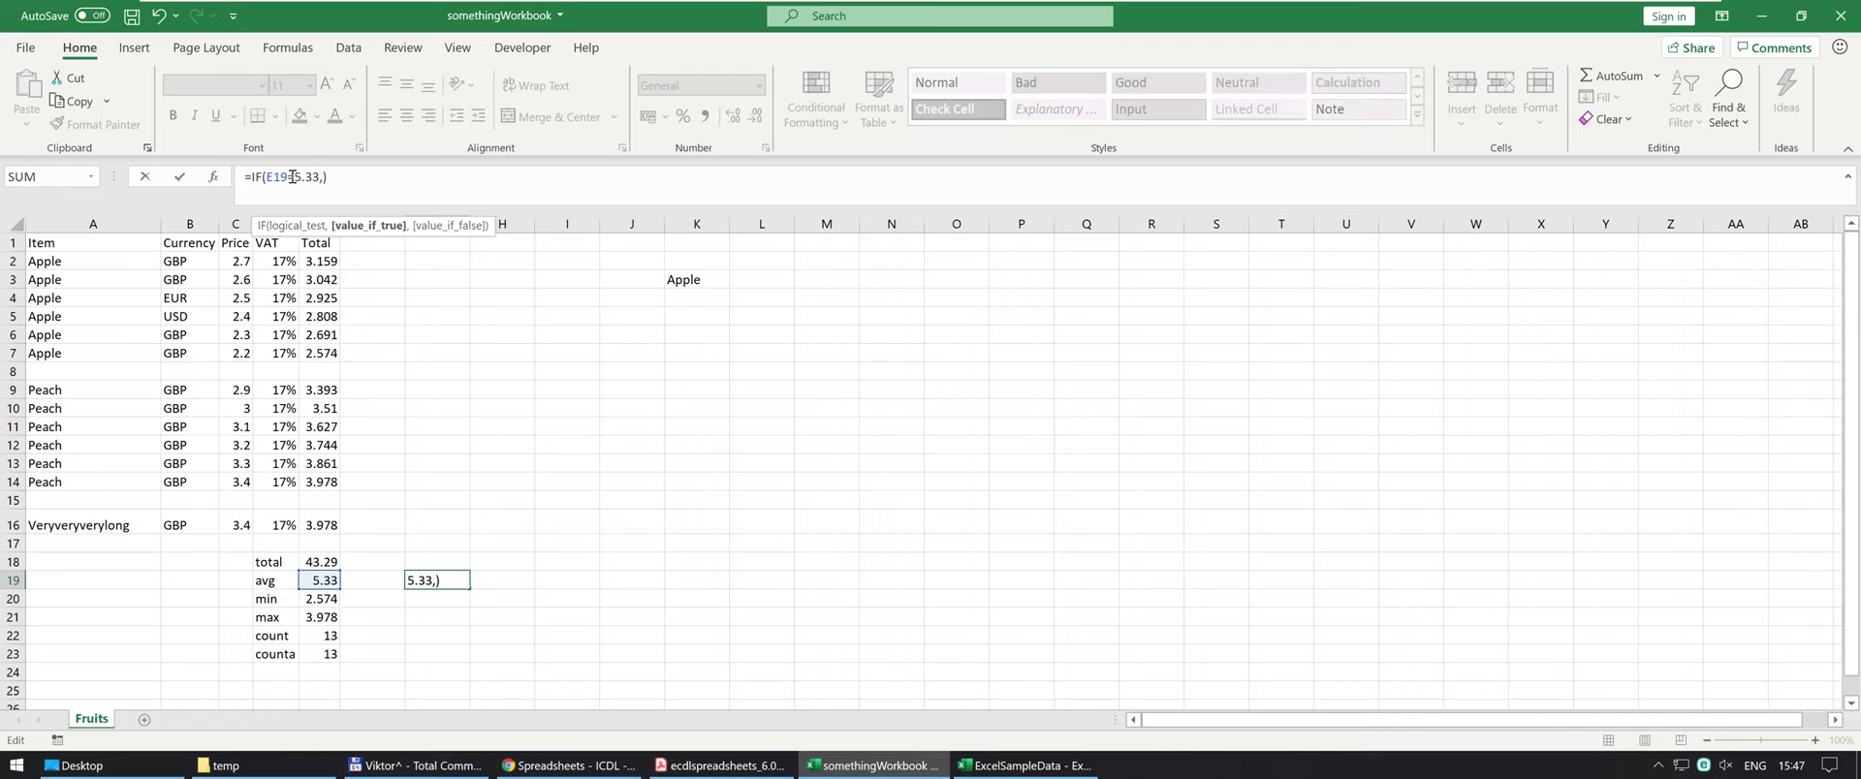
pyautogui.write('"it is 2.')
pyautogui.press('BackSpace')
pyautogui.press('BackSpace')
pyautogui.write('5.33')
pyautogui.write('", "')
pyautogui.write("it isn'")
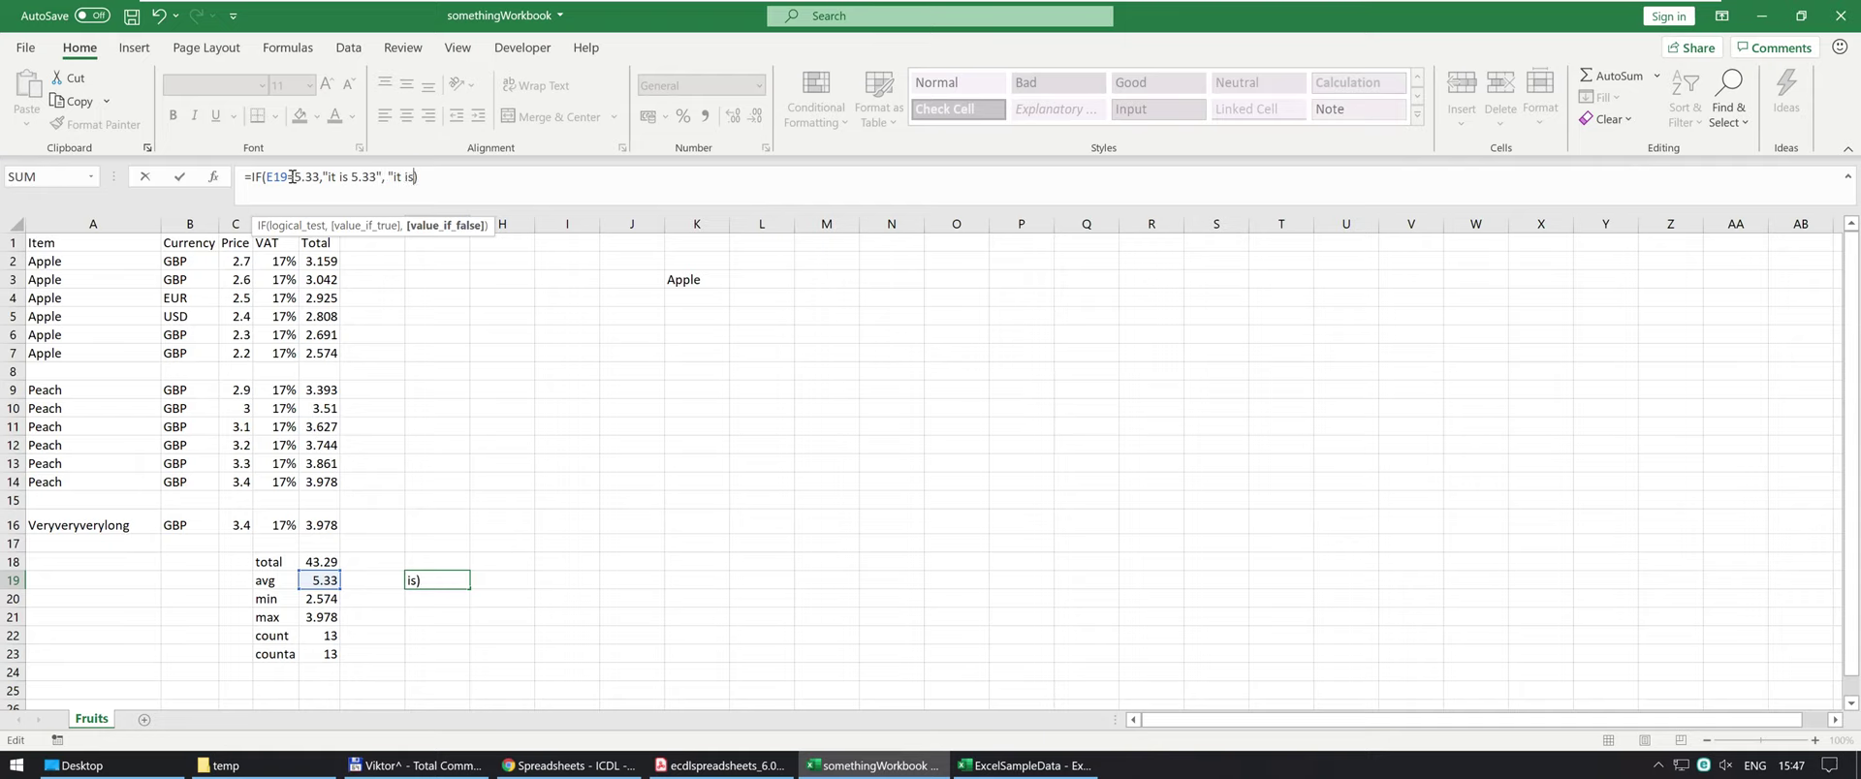
pyautogui.press('BackSpace')
pyautogui.write('t"')
pyautogui.press('Return')
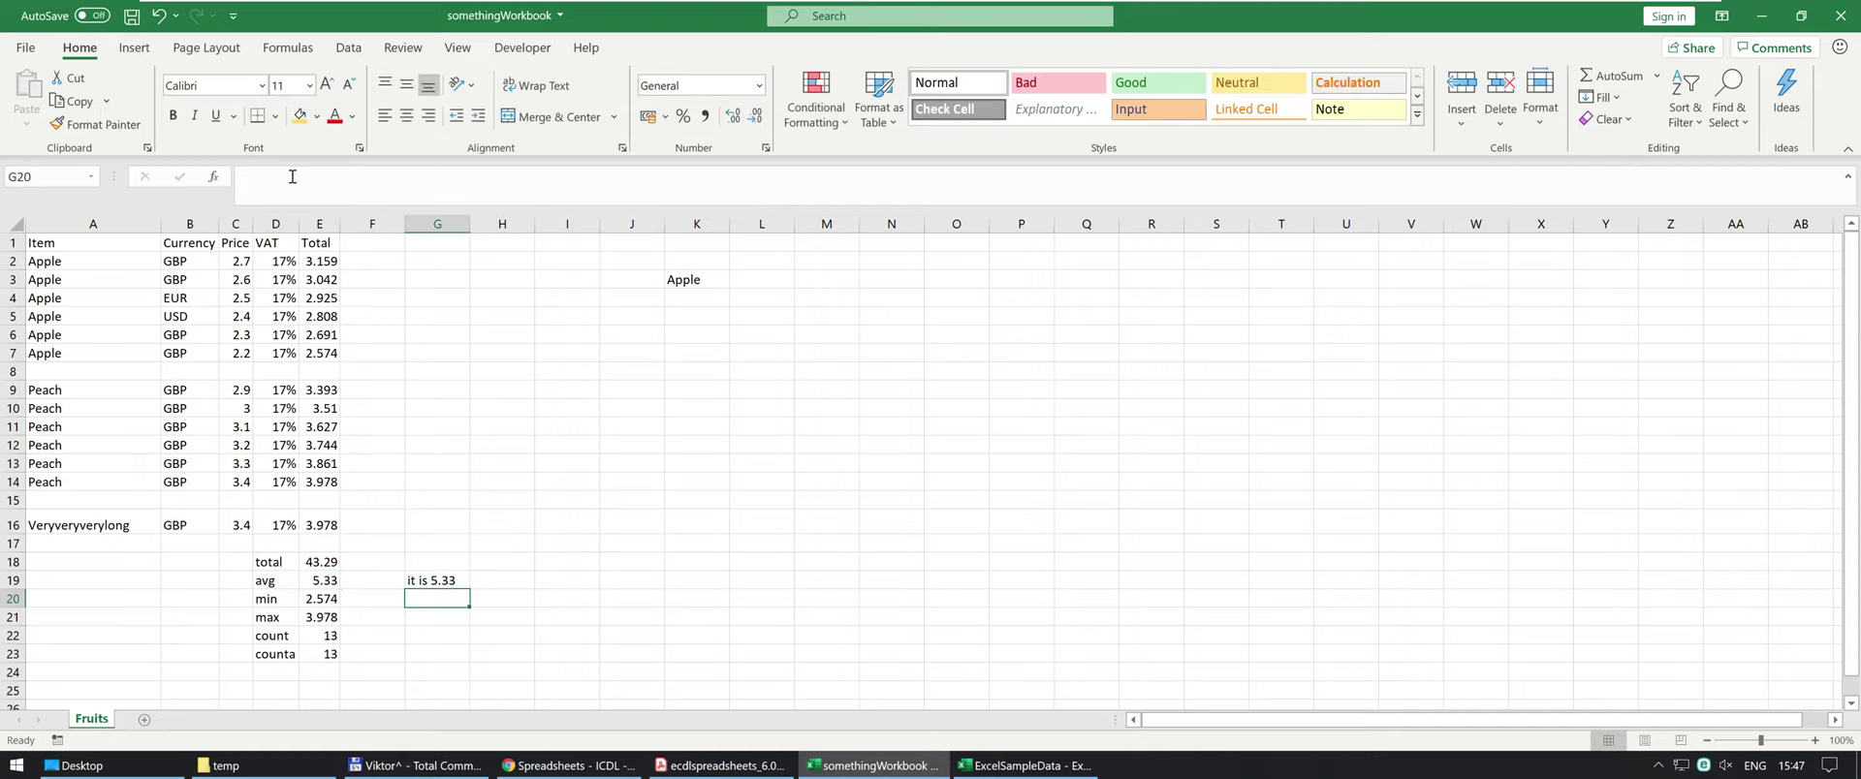
# Compare the formulas in E19 and G19, remove the +2 from the AVERAGE formula in E19, and recheck G19.
pyautogui.press('Up')
pyautogui.press('Left')
pyautogui.press('Left')
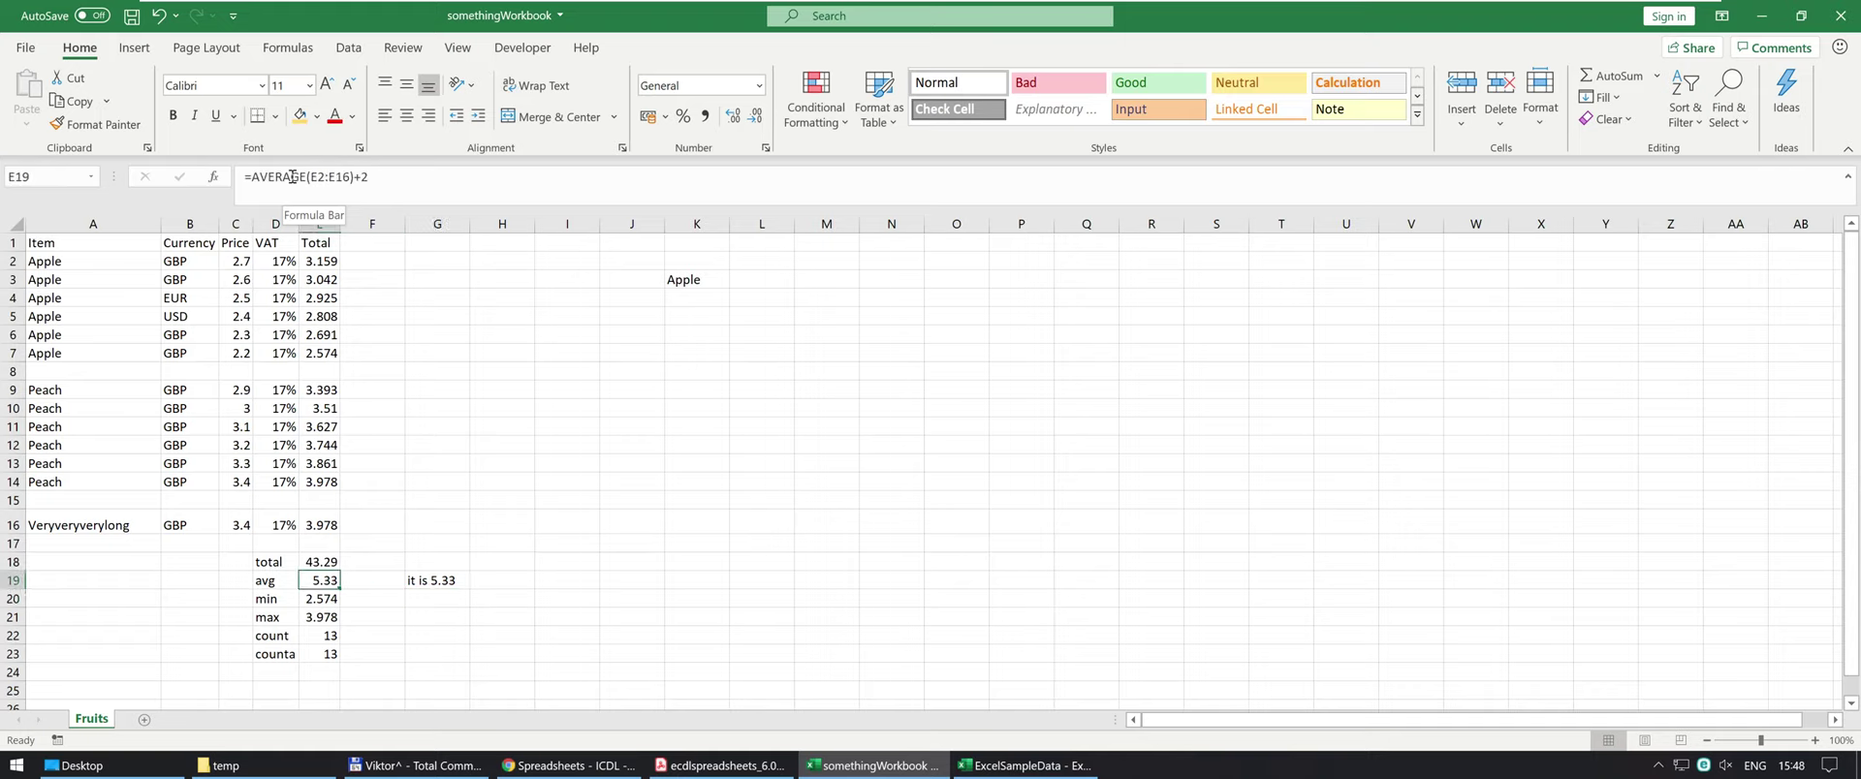
pyautogui.press('Right')
pyautogui.press('Right')
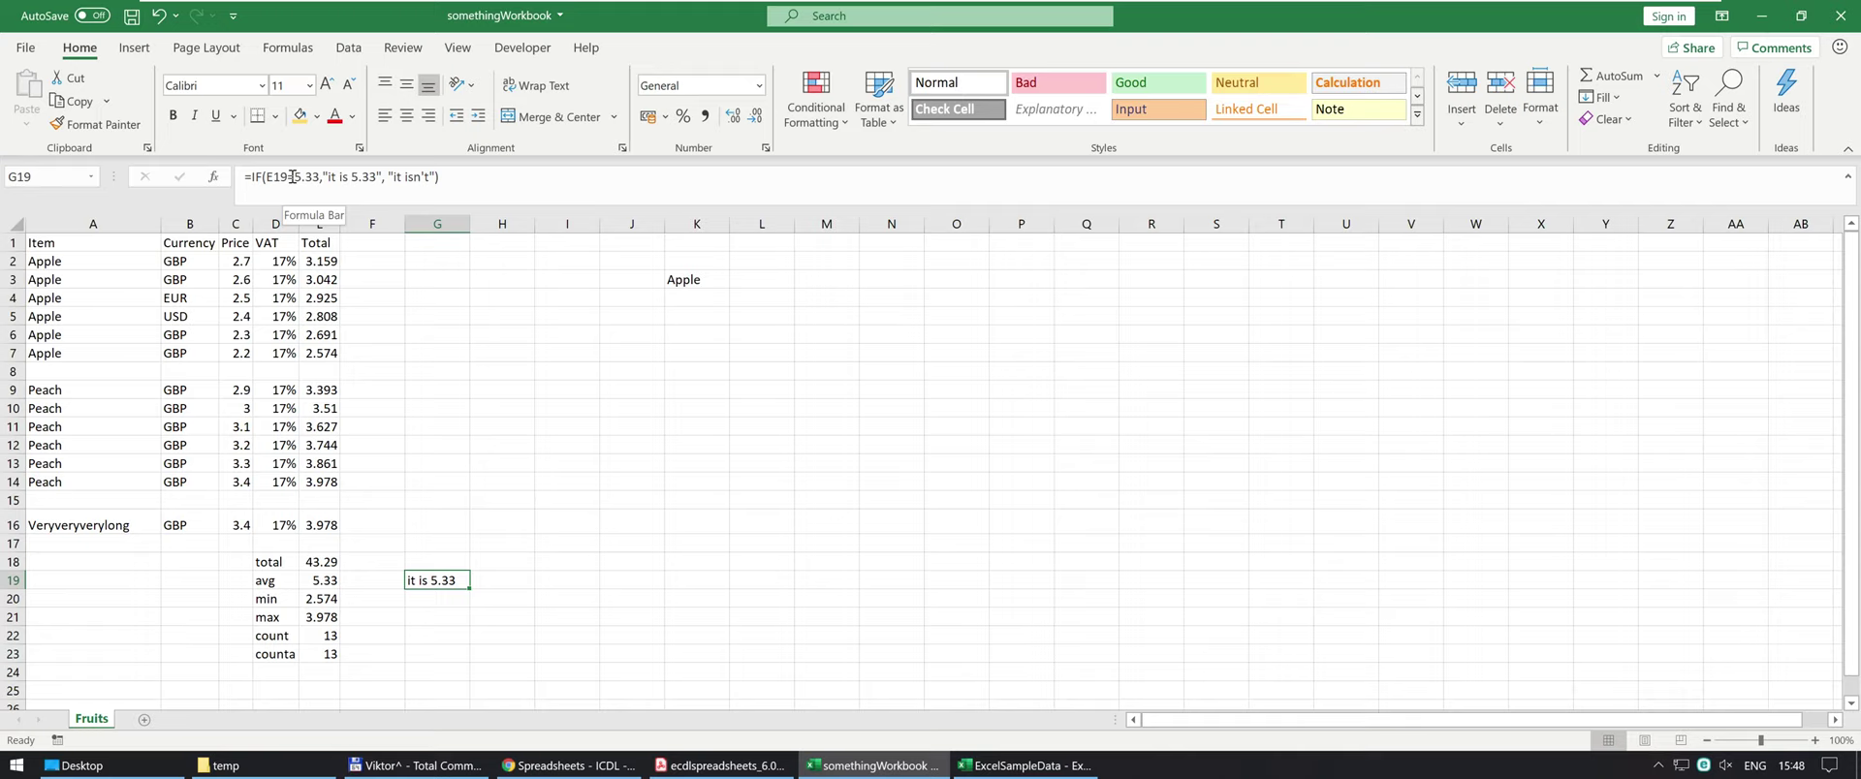
pyautogui.click(315, 585)
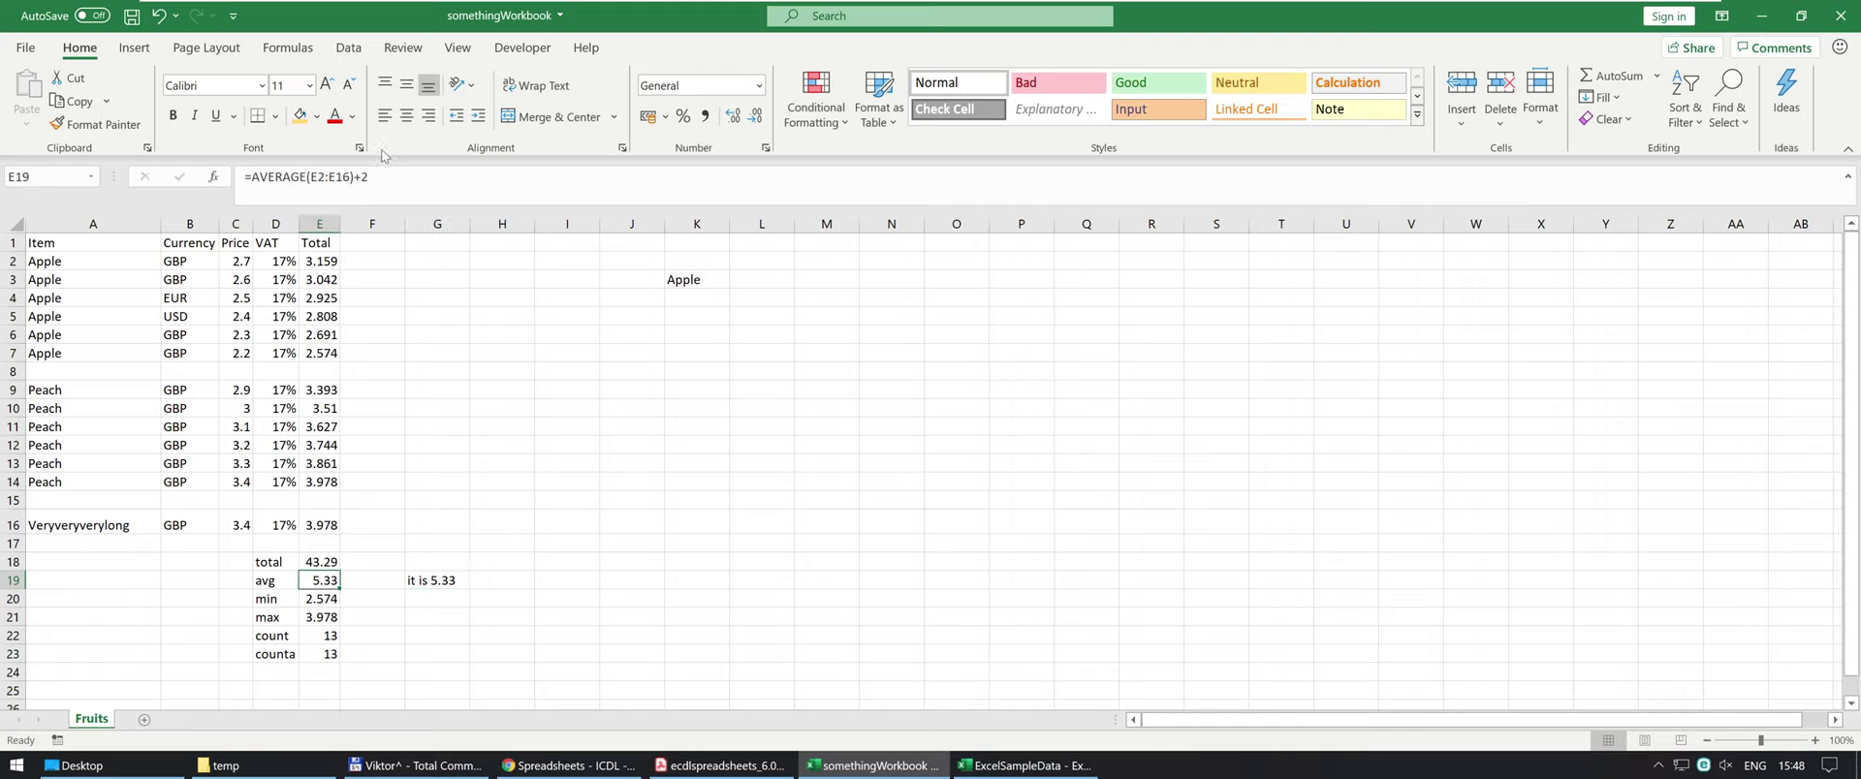
pyautogui.moveTo(355, 177); pyautogui.dragTo(410, 180)
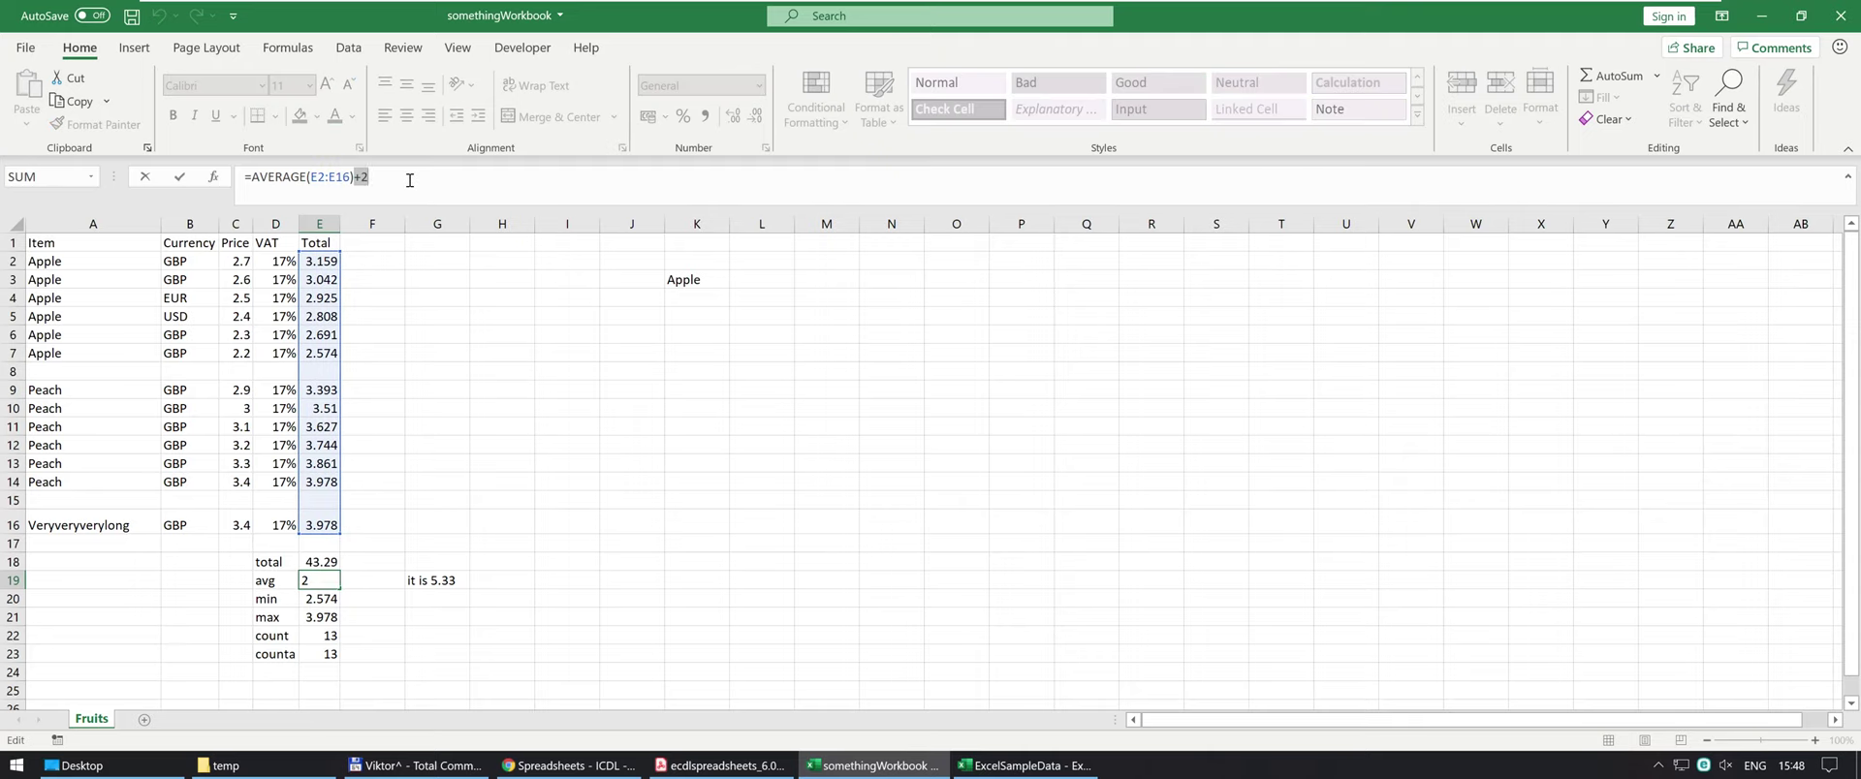
pyautogui.write('-')
pyautogui.press('BackSpace')
pyautogui.press('Return')
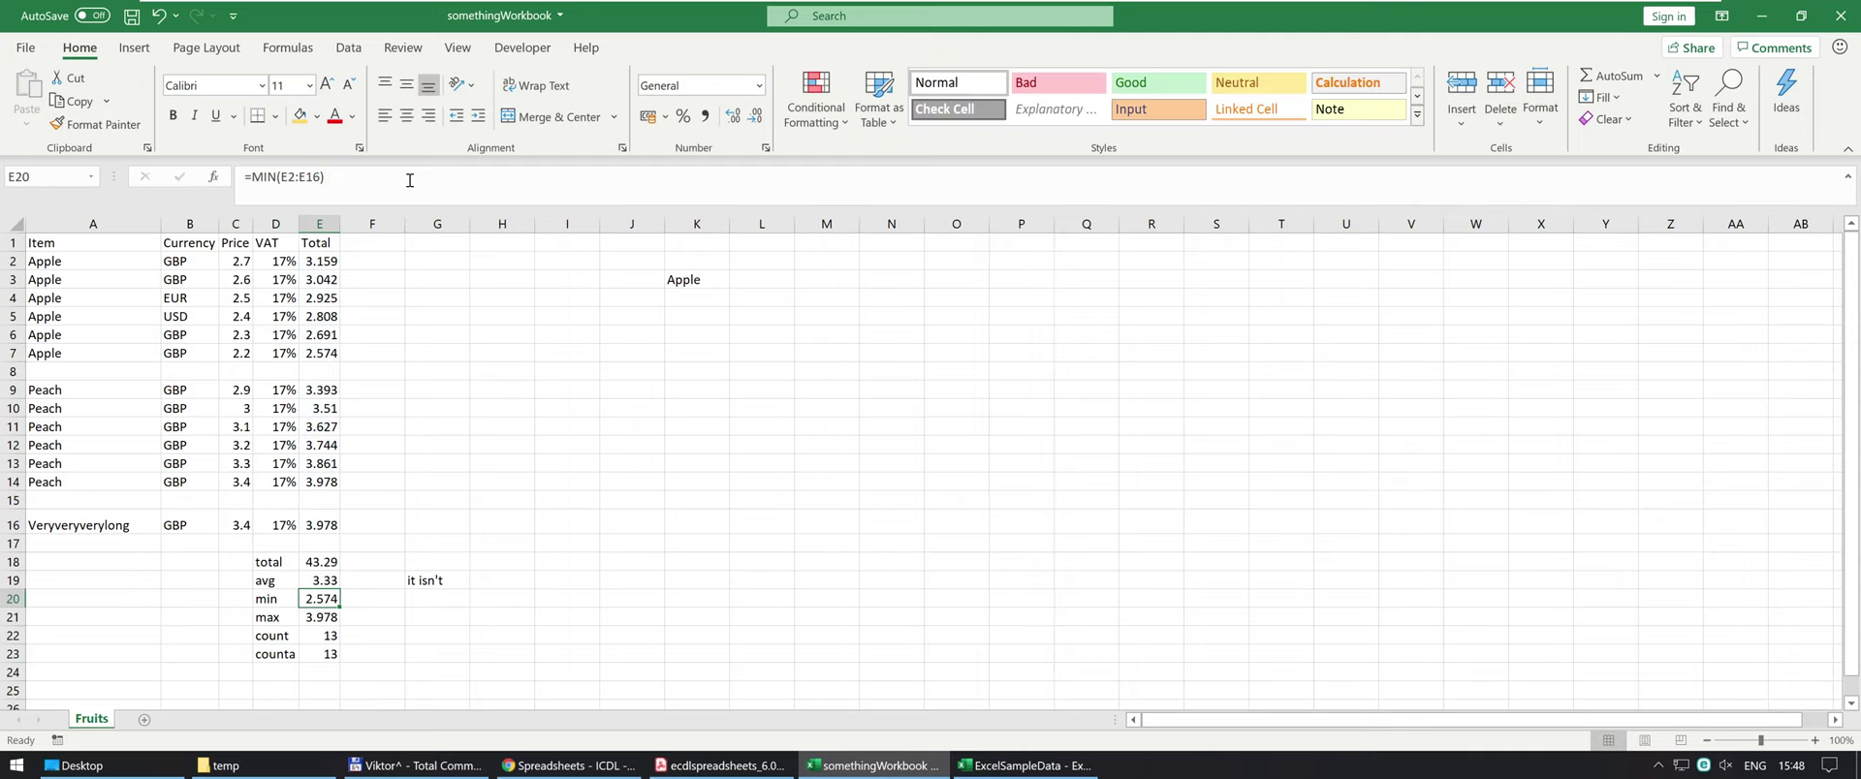
pyautogui.click(438, 579)
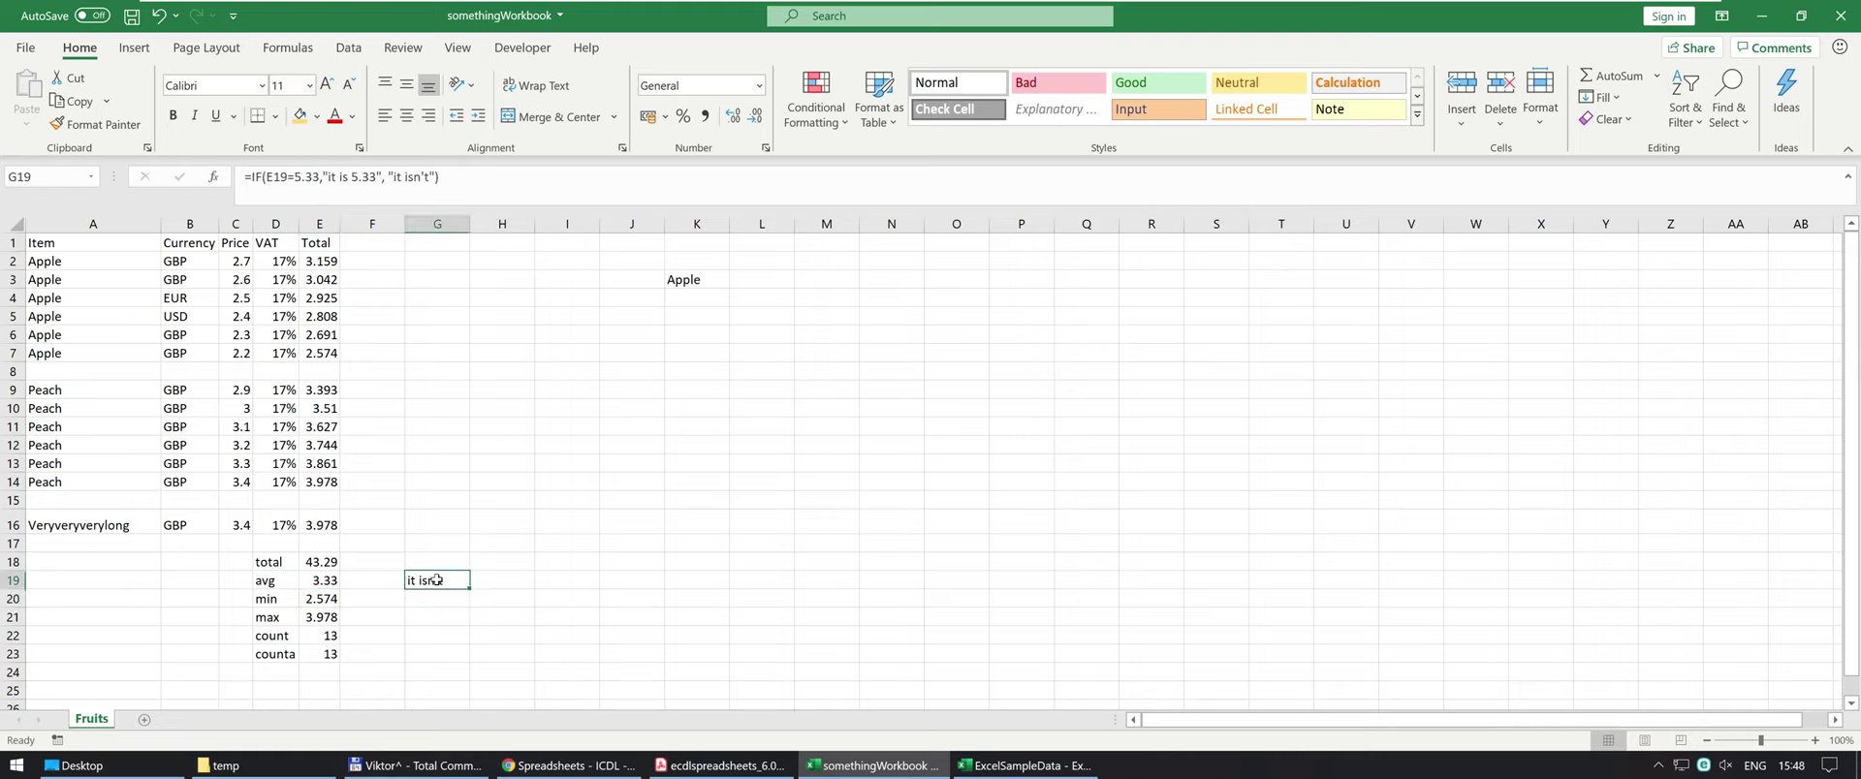